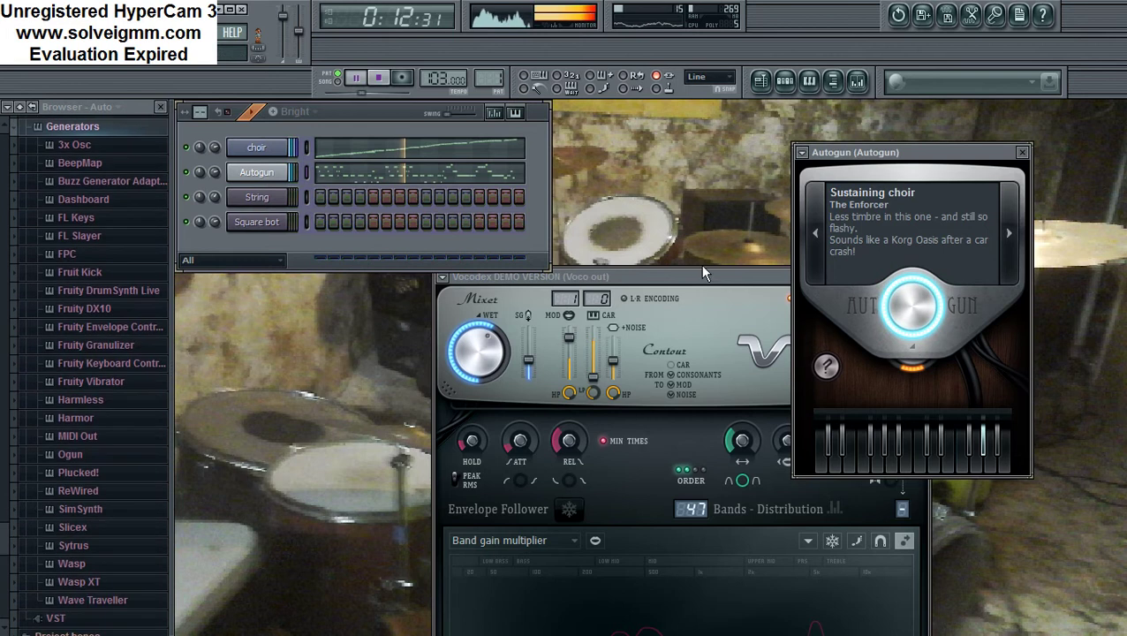
Close the Vocodex window and replace the String channel's generator with Autogun, placing its window below the channel list.
left_click_drag(700, 276, 446, 291)
left_click(645, 294)
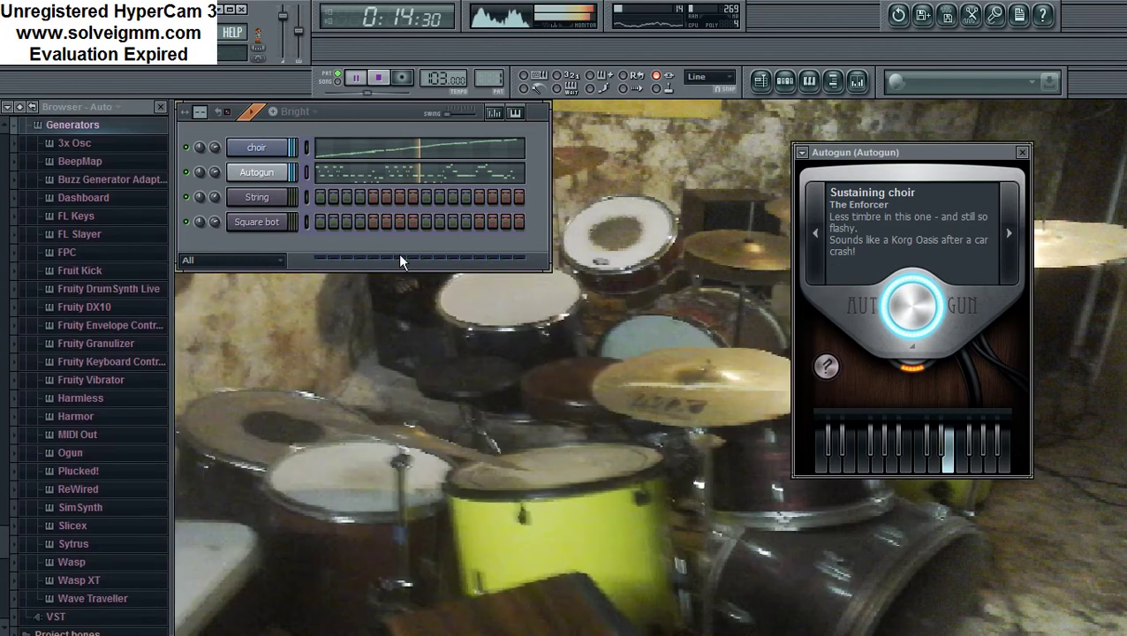
right_click(272, 205)
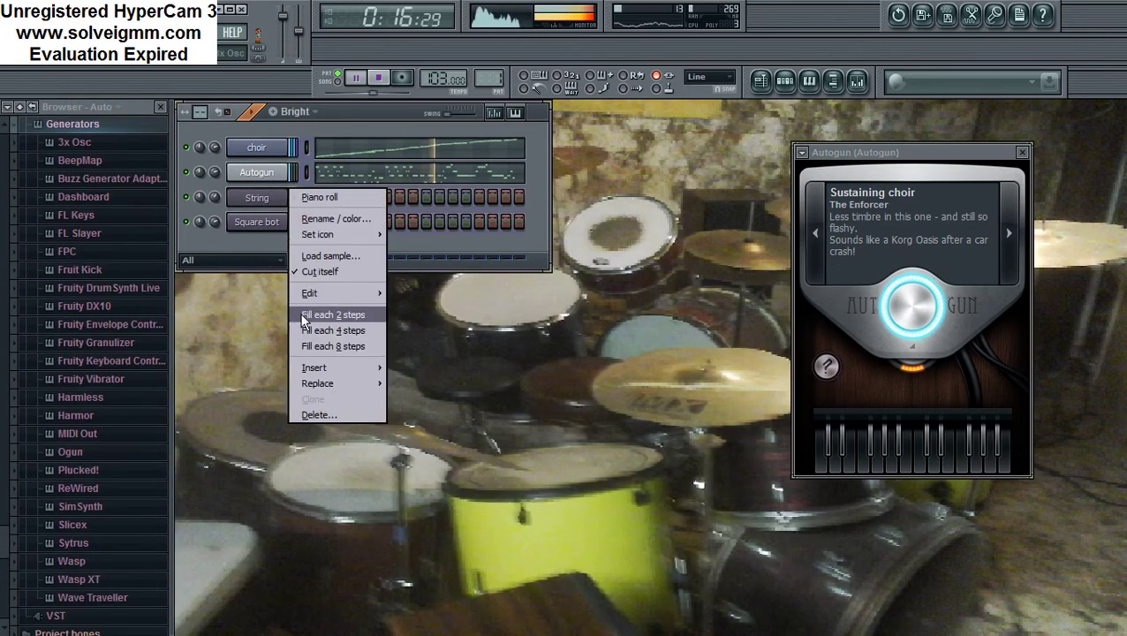
mouse_move(358, 383)
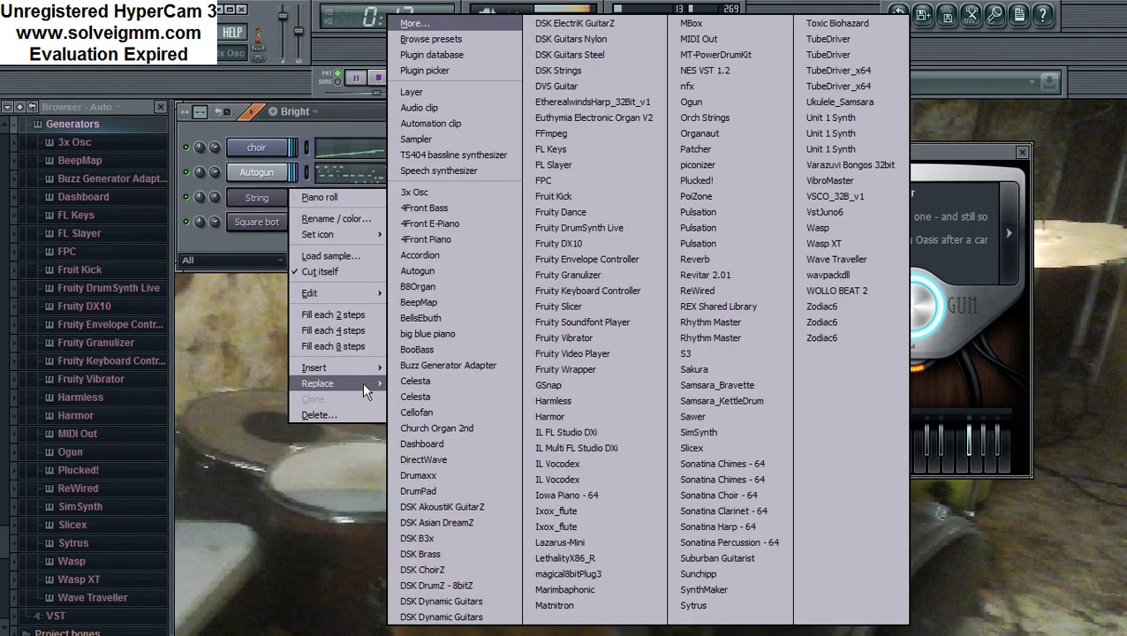
left_click(431, 271)
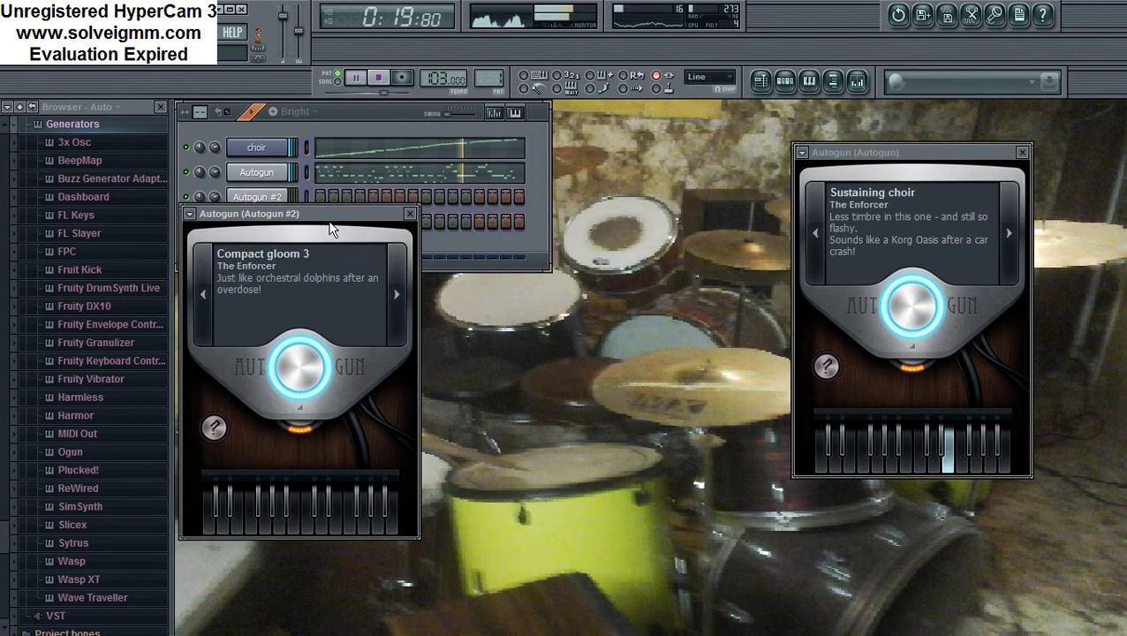
left_click_drag(328, 232, 398, 297)
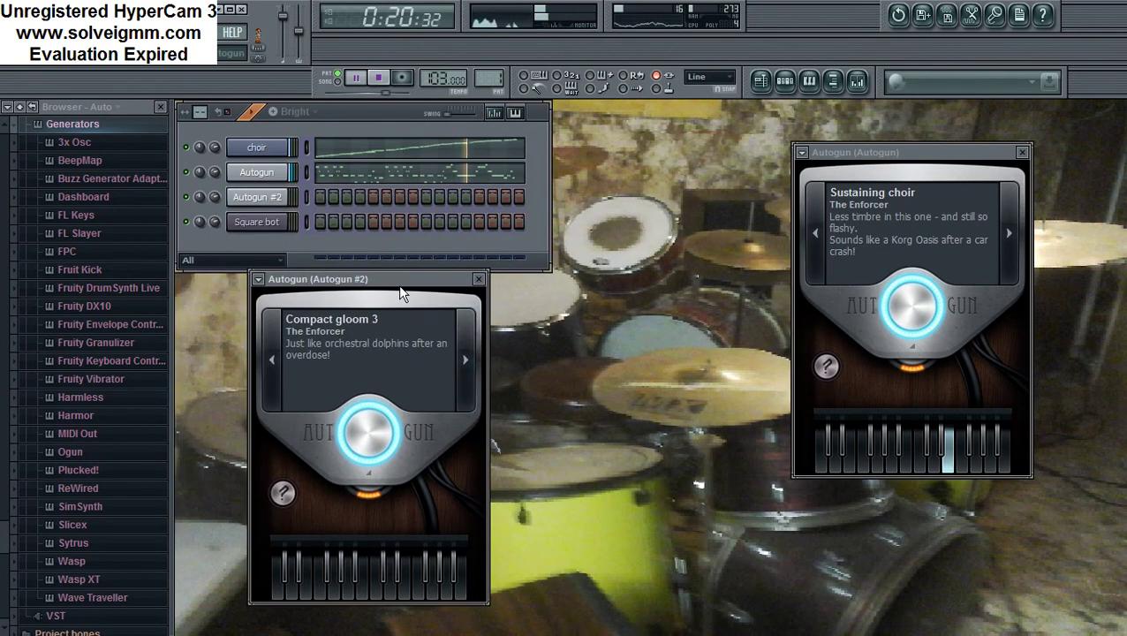
Browse the presets of Autogun #2 and settle on Sustaining choir.
left_click(468, 364)
left_click(468, 364)
left_click(468, 364)
left_click(470, 365)
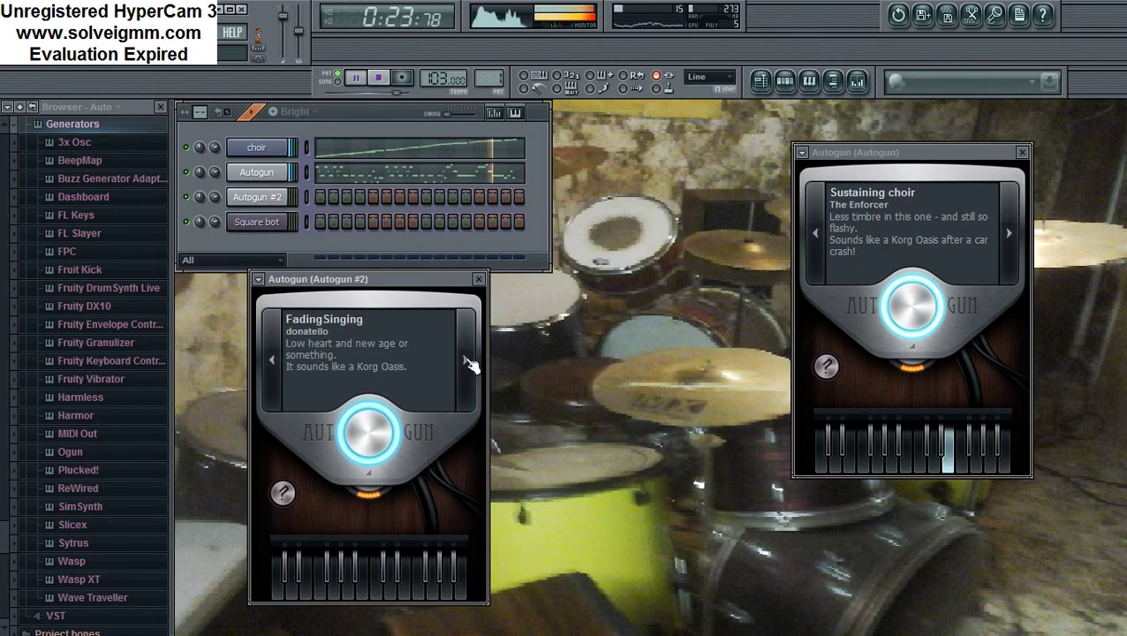
left_click(276, 357)
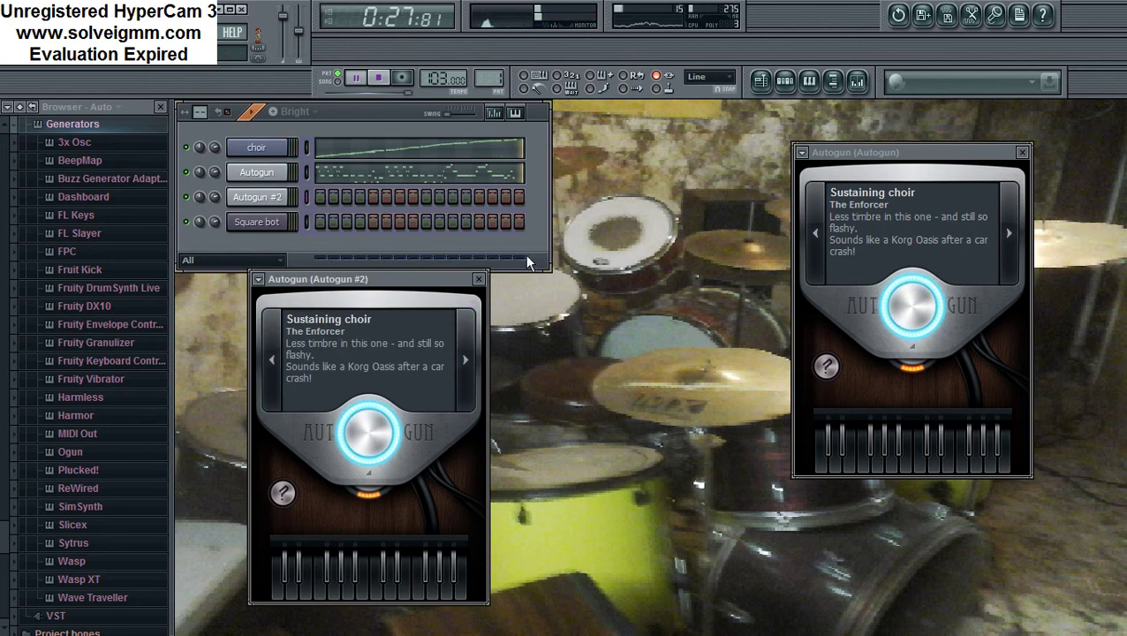
Import a MIDI file into Autogun #2's piano roll, choosing a single track instead of all tracks.
left_click(808, 80)
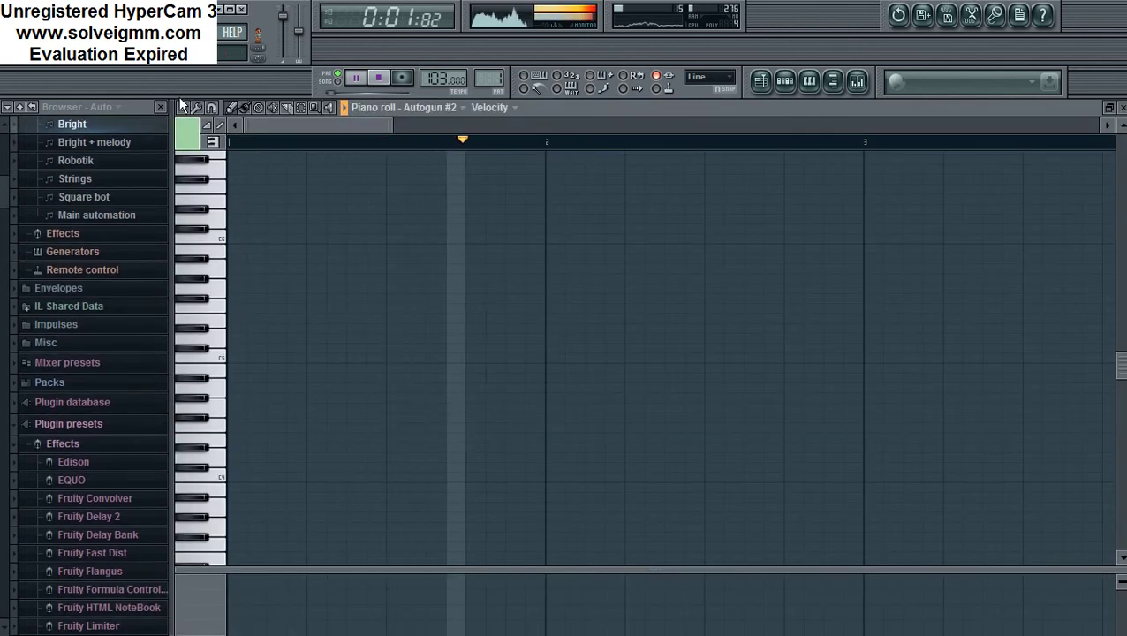
left_click(181, 106)
mouse_move(228, 138)
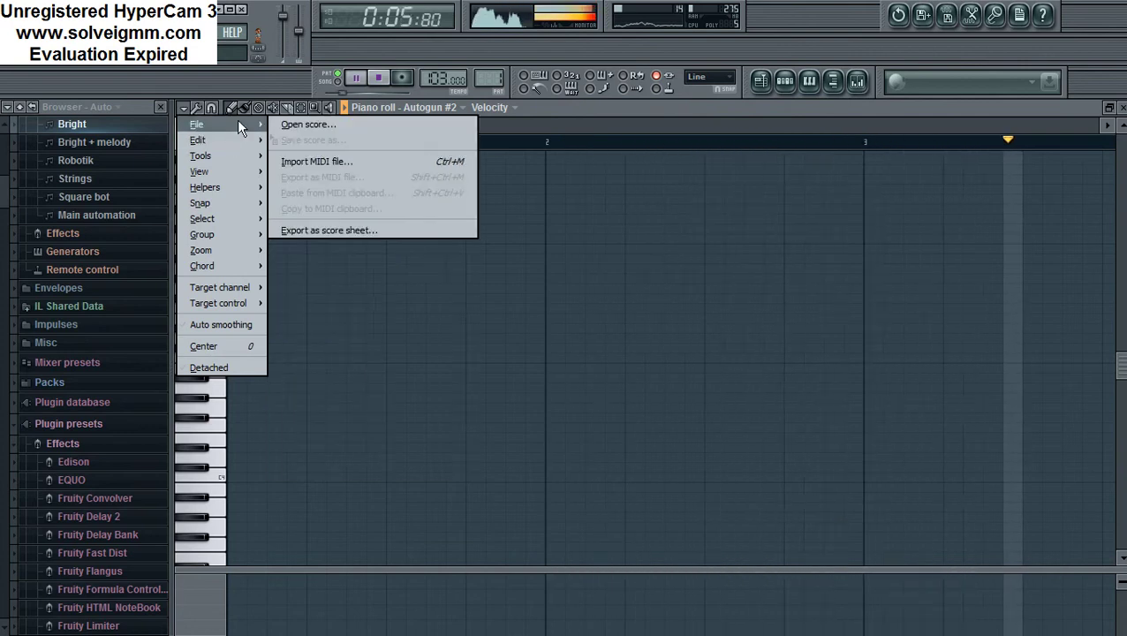
left_click(335, 167)
key("Return")
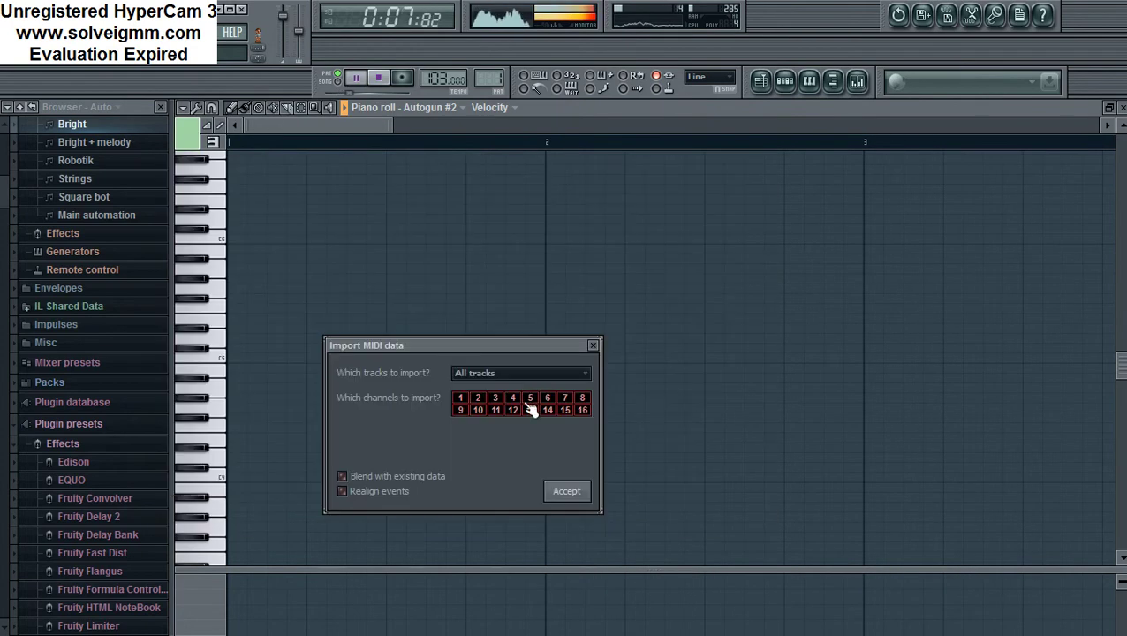
left_click(521, 373)
left_click(512, 433)
left_click(569, 491)
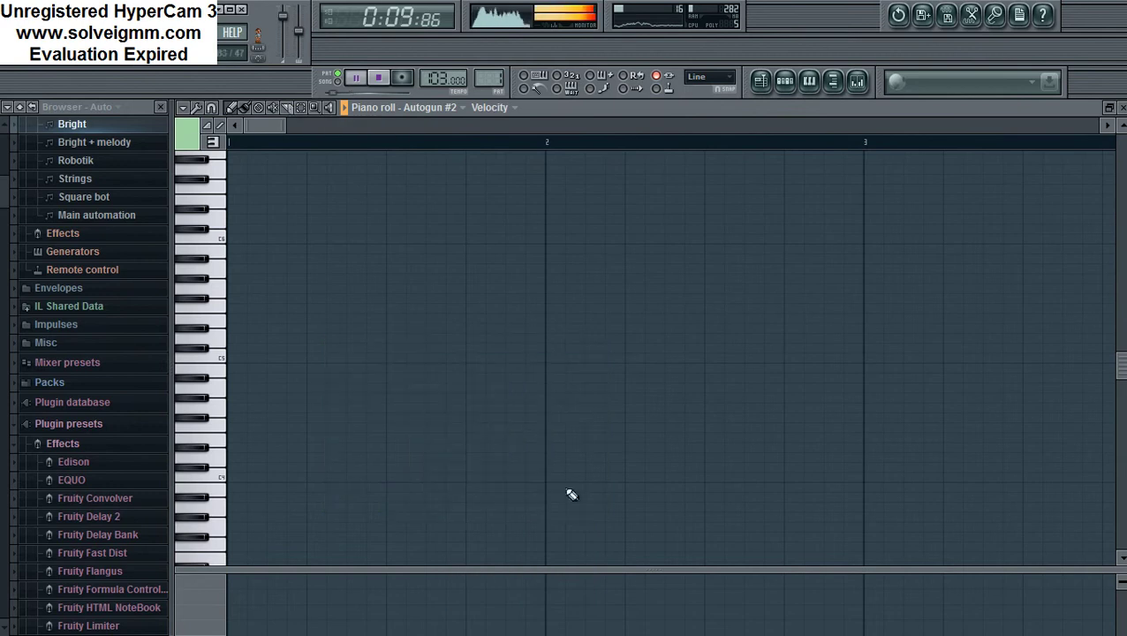
Stop playback, move the imported notes to the start of bar 1, play the pattern and return to the channel list.
left_click(379, 79)
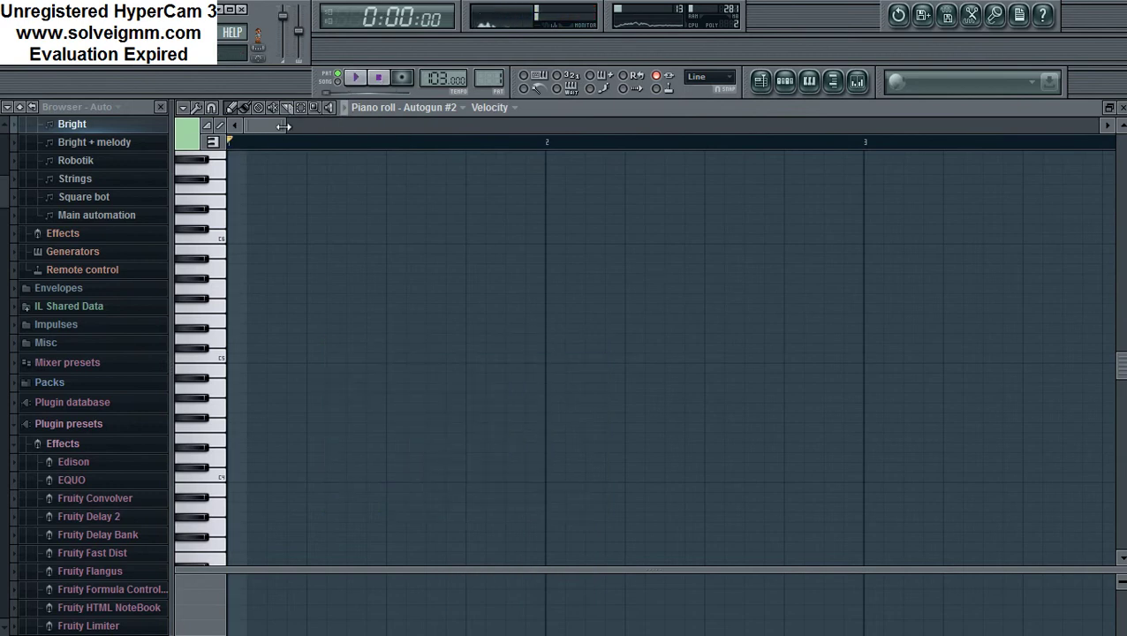
left_click_drag(283, 126, 1038, 343)
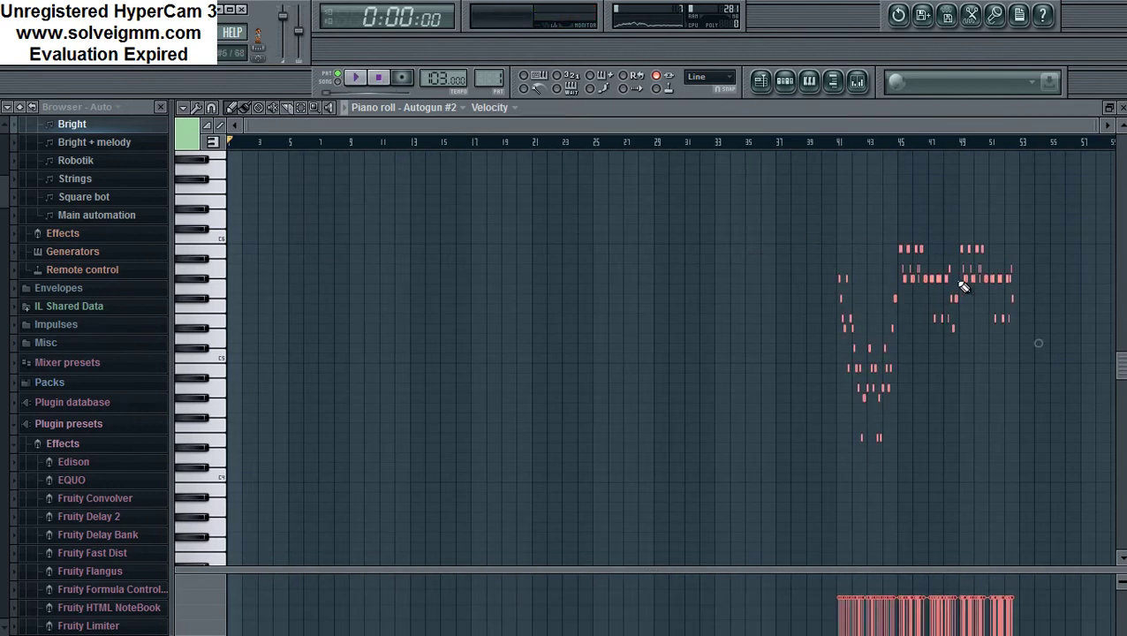
left_click_drag(987, 277, 365, 274)
left_click(365, 76)
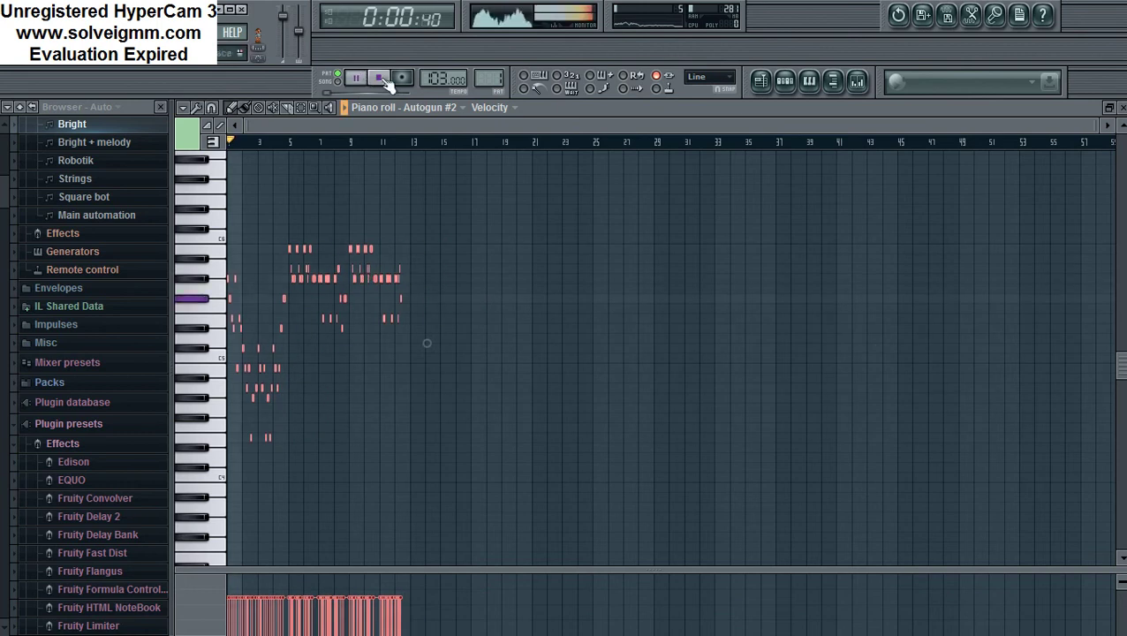
left_click(809, 81)
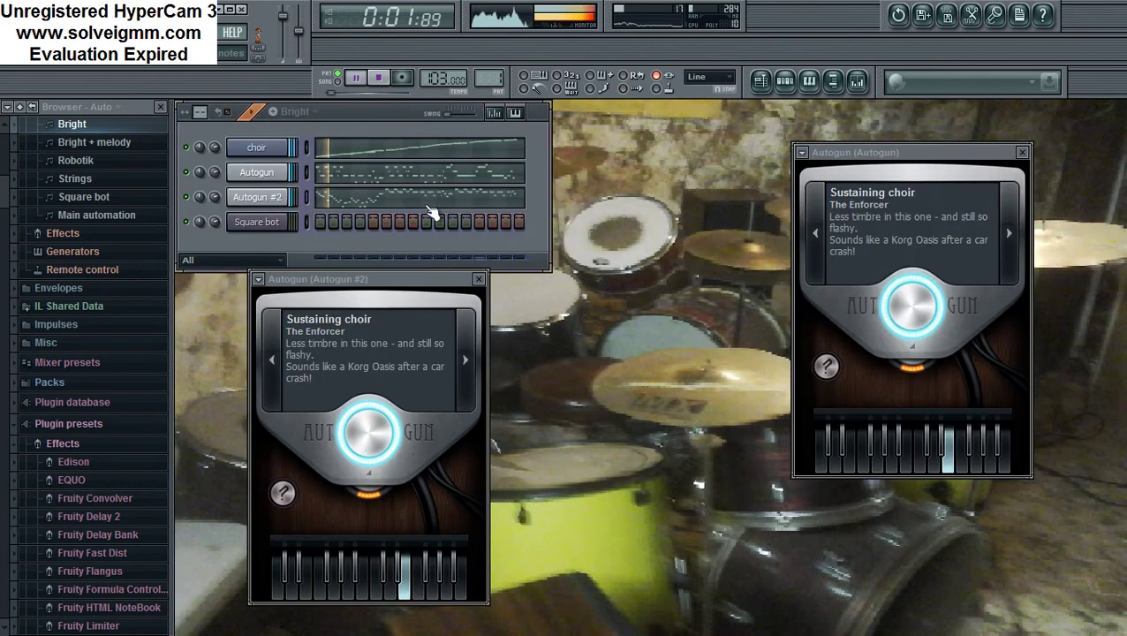
Show the miscellaneous channel settings of Autogun #2 and replay the pattern from the start to hear the new part.
left_click(284, 202)
left_click(785, 213)
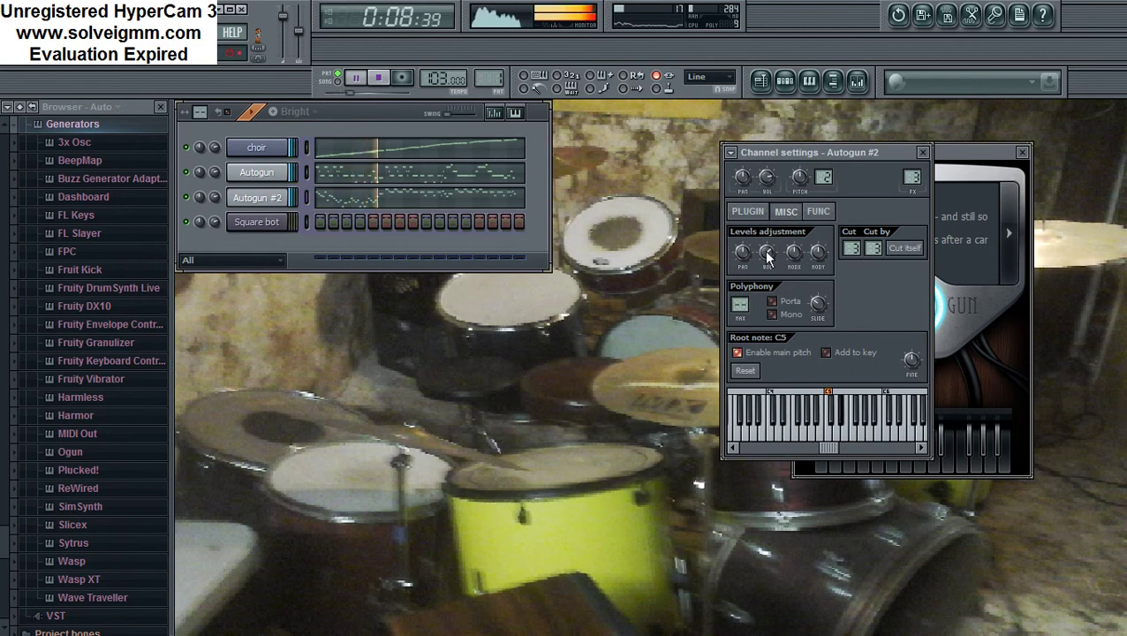
left_click(379, 78)
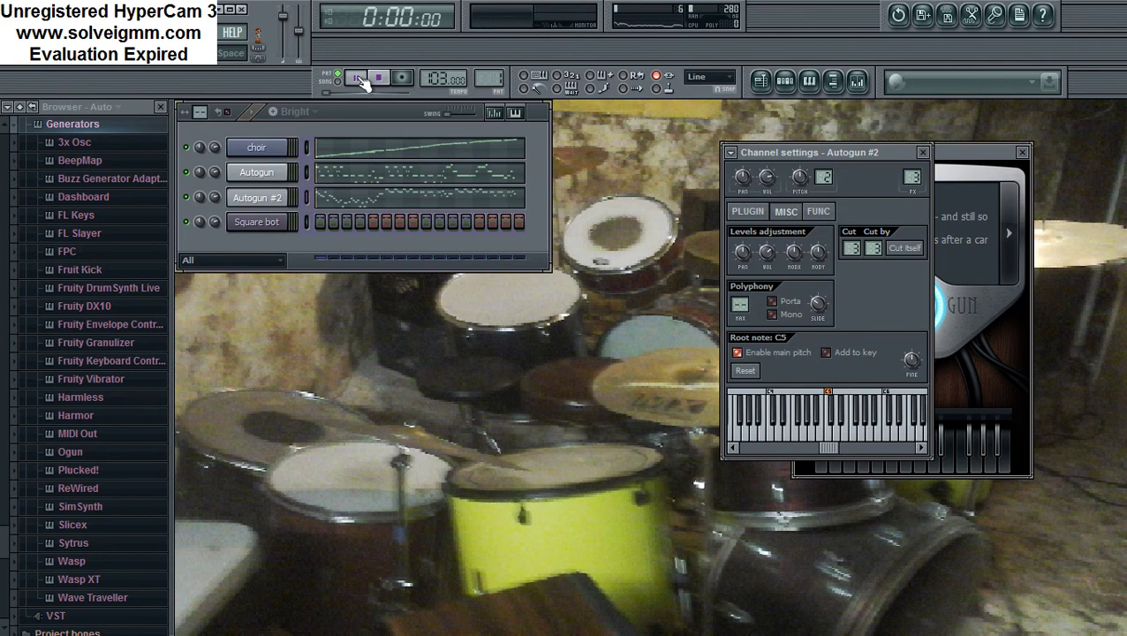
left_click(359, 79)
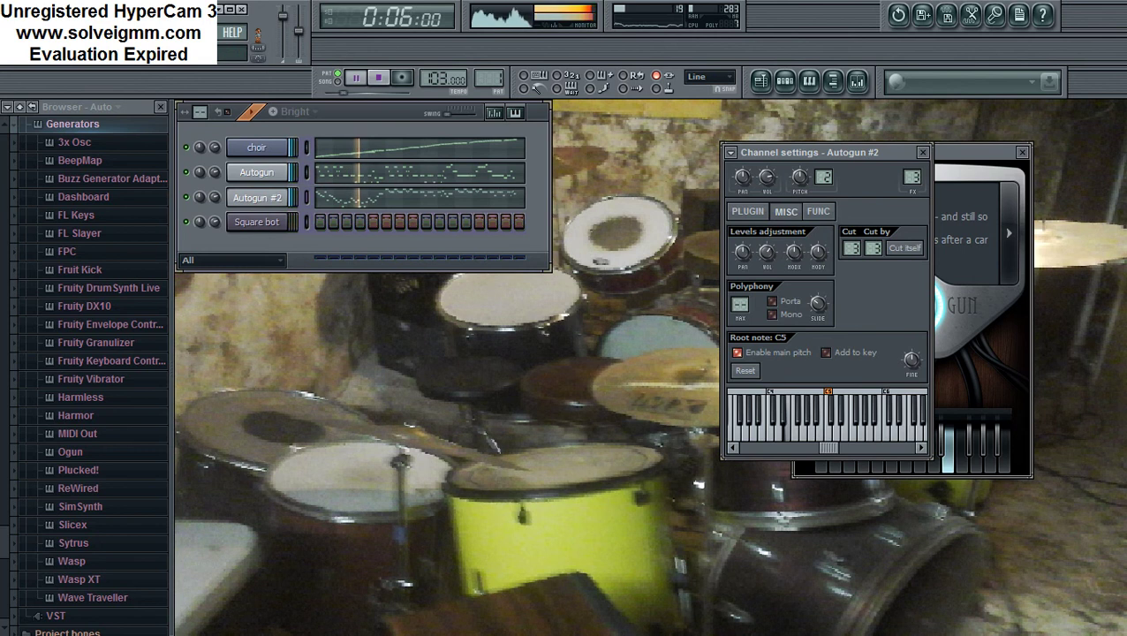
left_click(261, 199)
left_click(261, 199)
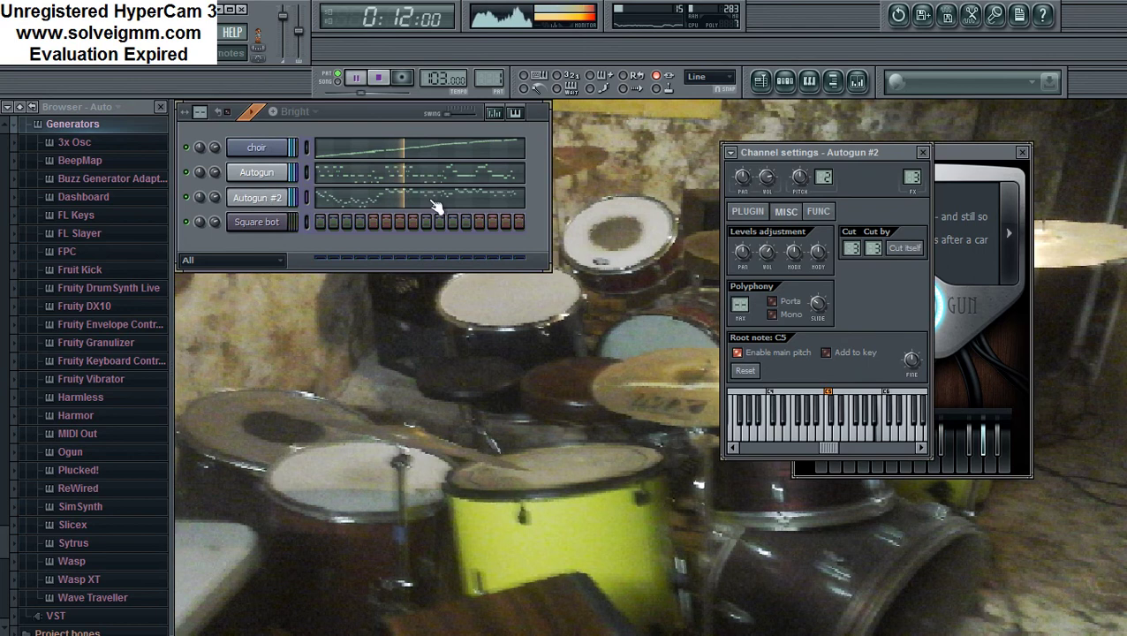
Audition other Autogun #2 presets during playback, such as Thump, GlossySplash, Resonant aura, Force, Pure chorus and Shy feel.
left_click(745, 214)
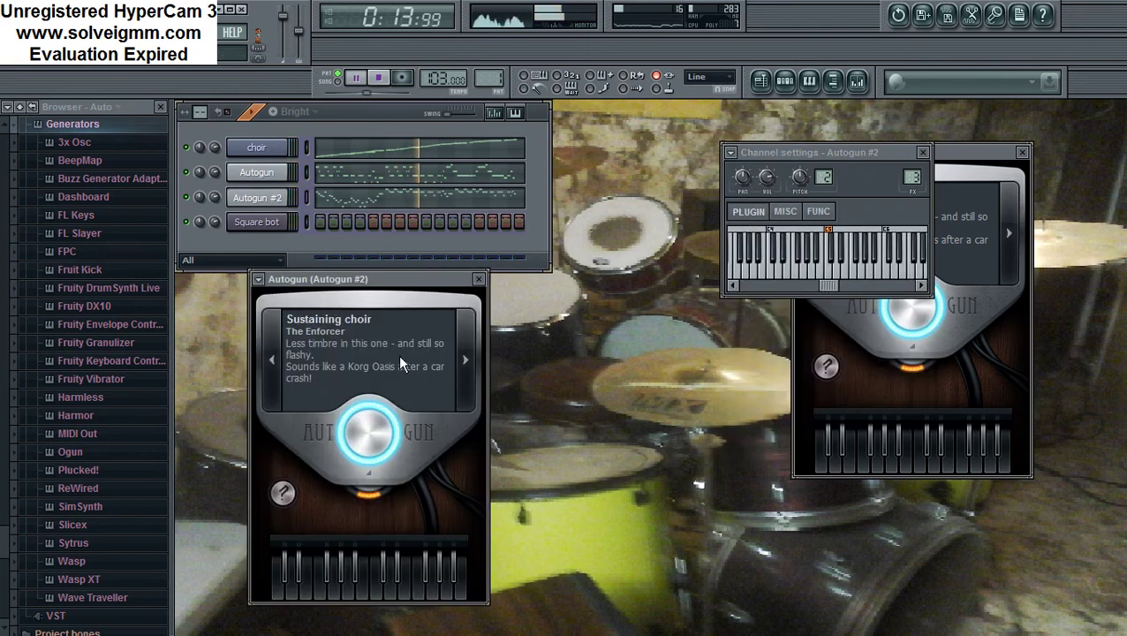
left_click(273, 361)
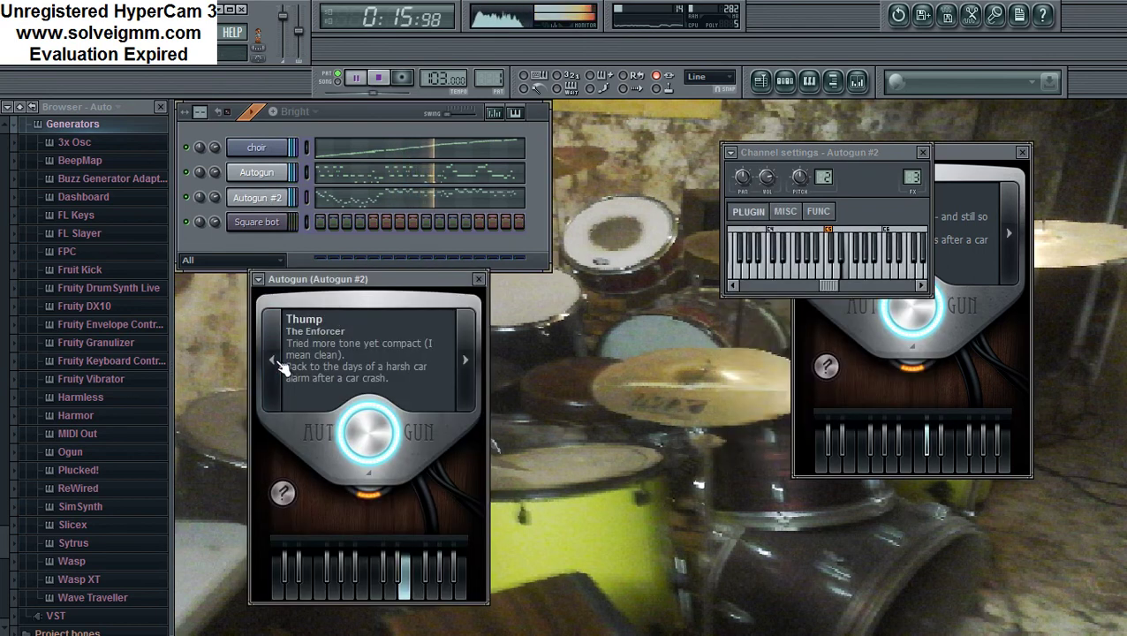
left_click(280, 368)
left_click(279, 368)
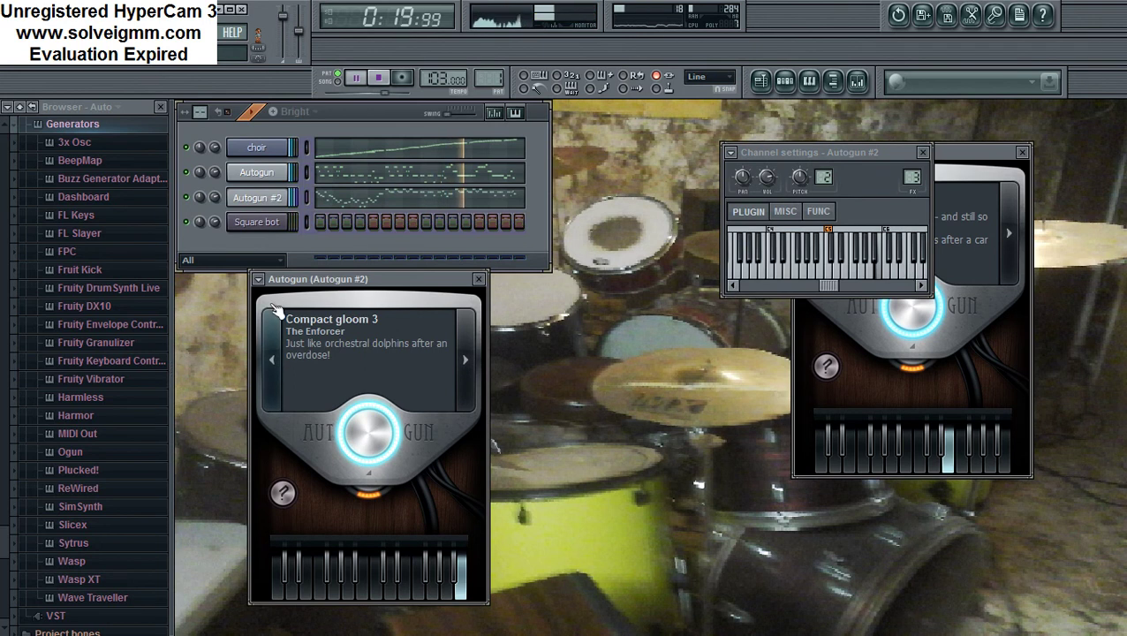
left_click(277, 338)
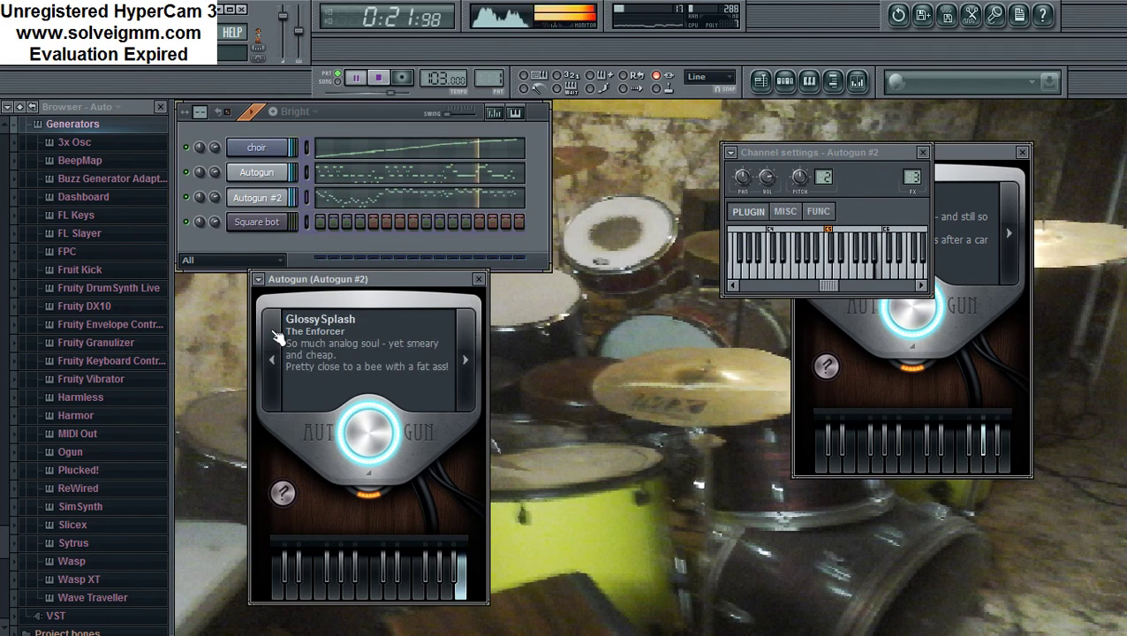
left_click(277, 338)
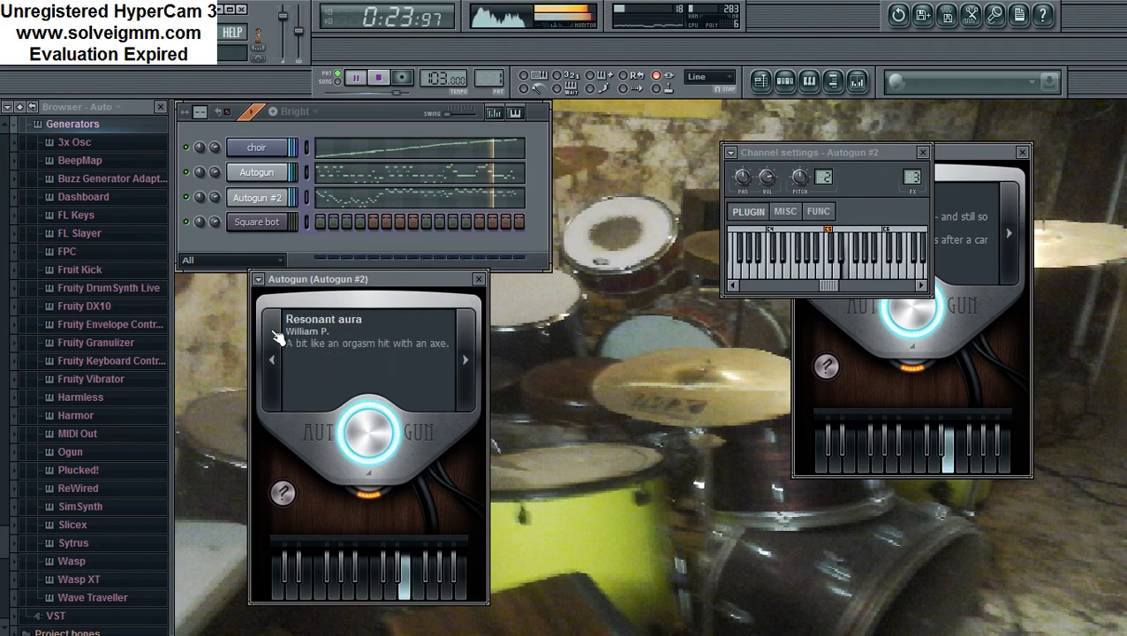
left_click(278, 389)
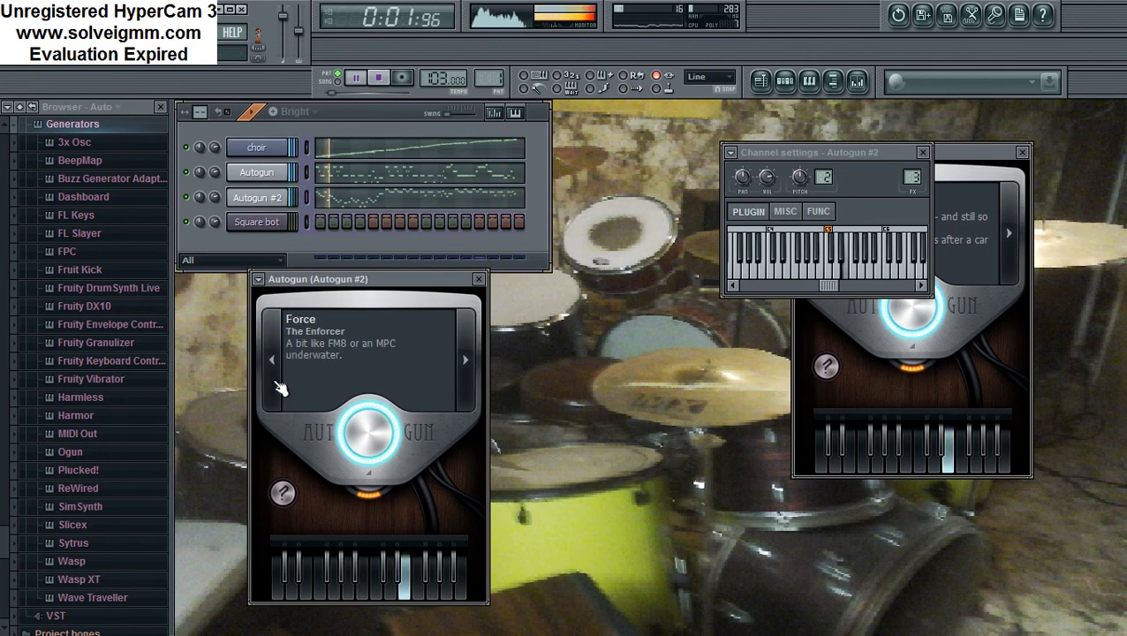
left_click(279, 388)
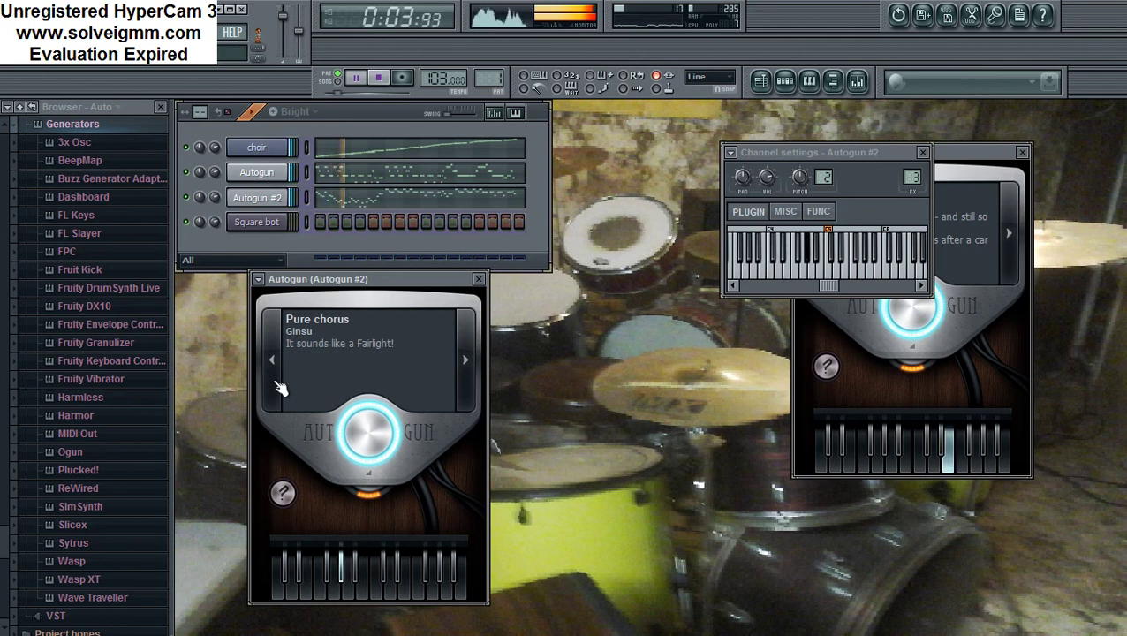
left_click(470, 364)
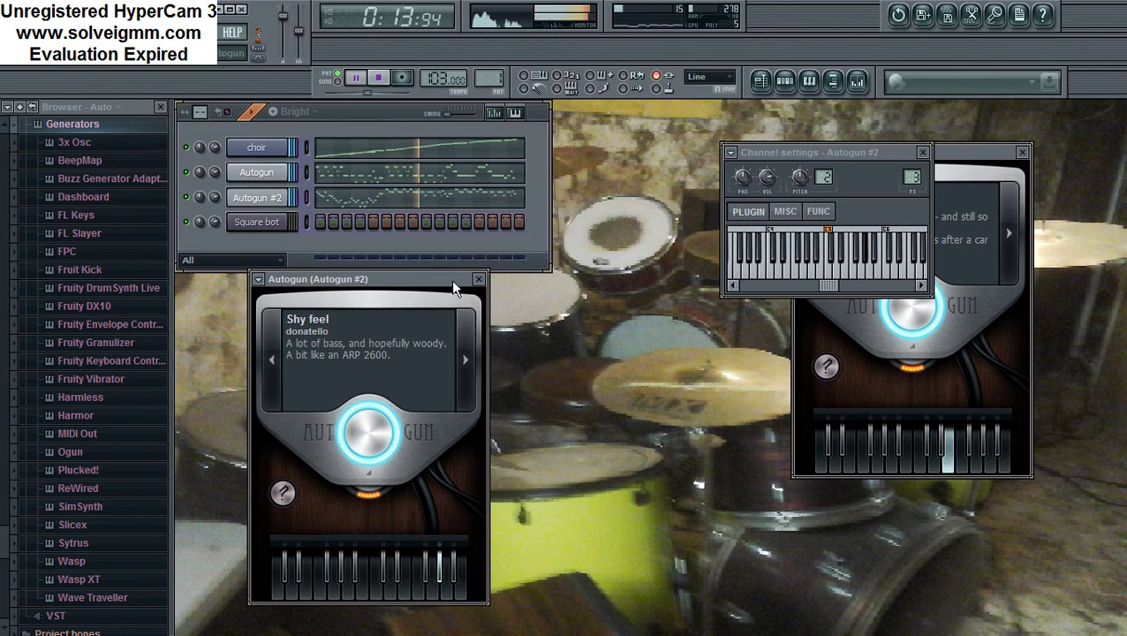
left_click_drag(450, 279, 421, 284)
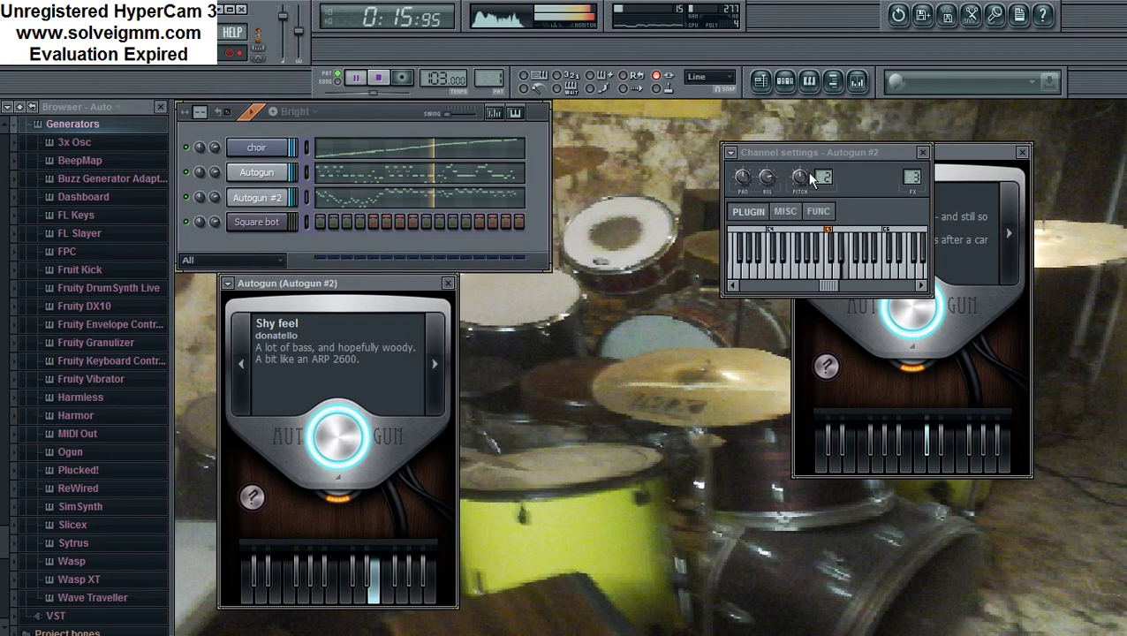
left_click(787, 213)
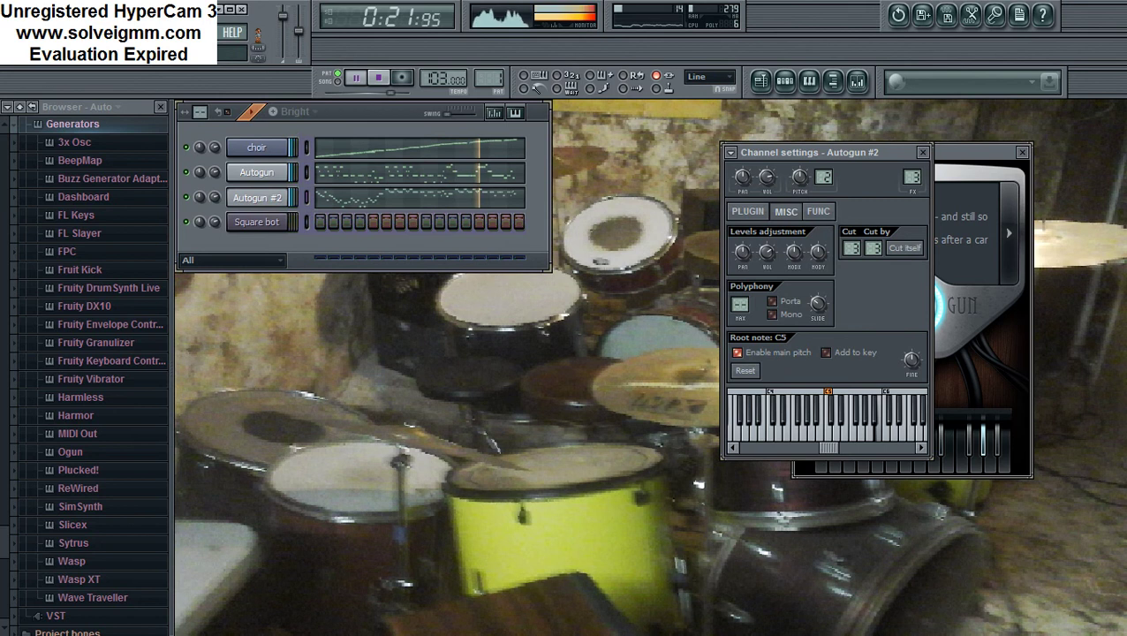
left_click(748, 212)
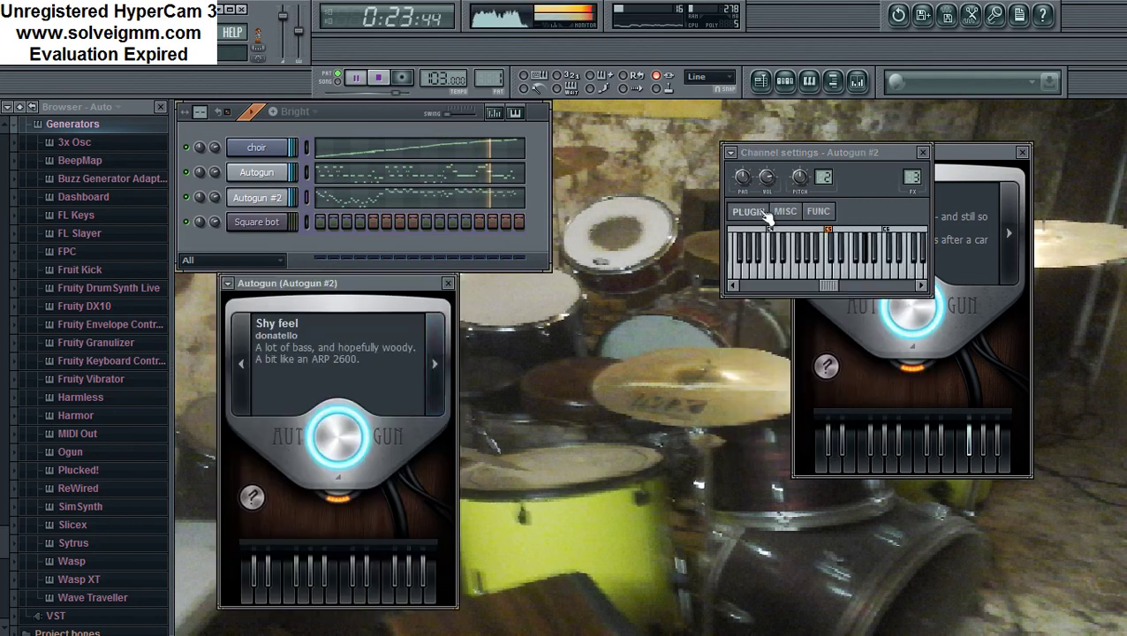
Return Autogun #2 to the Sustaining choir preset and show its miscellaneous channel settings.
left_click(428, 380)
left_click(428, 380)
left_click(428, 380)
left_click(433, 384)
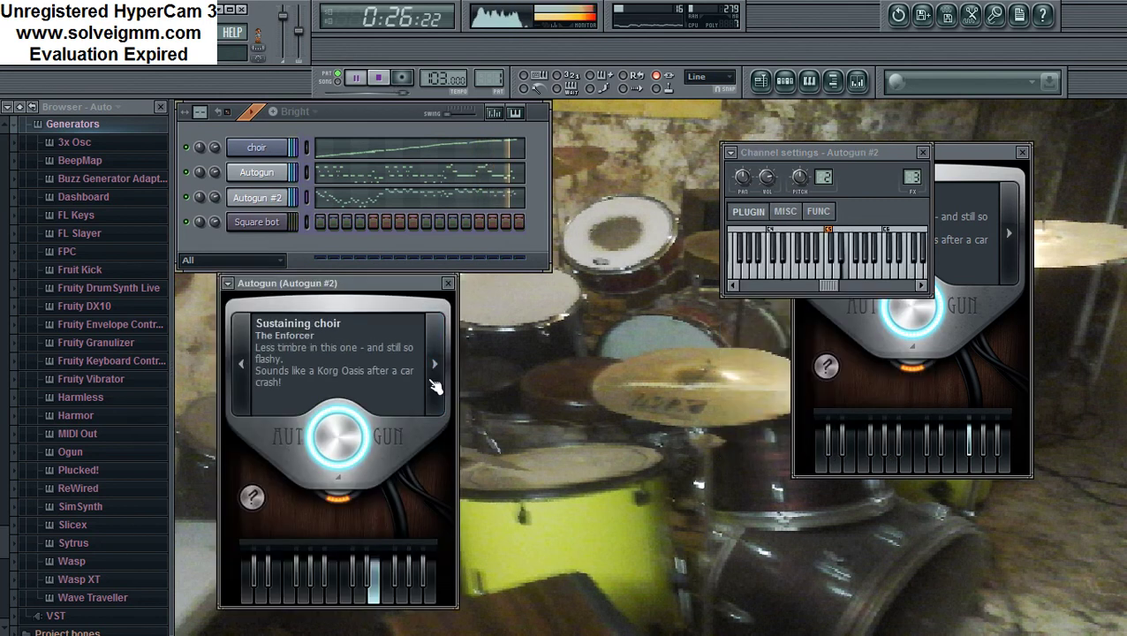
left_click(783, 214)
Replace the Square bot channel with a new Autogun instance.
right_click(270, 219)
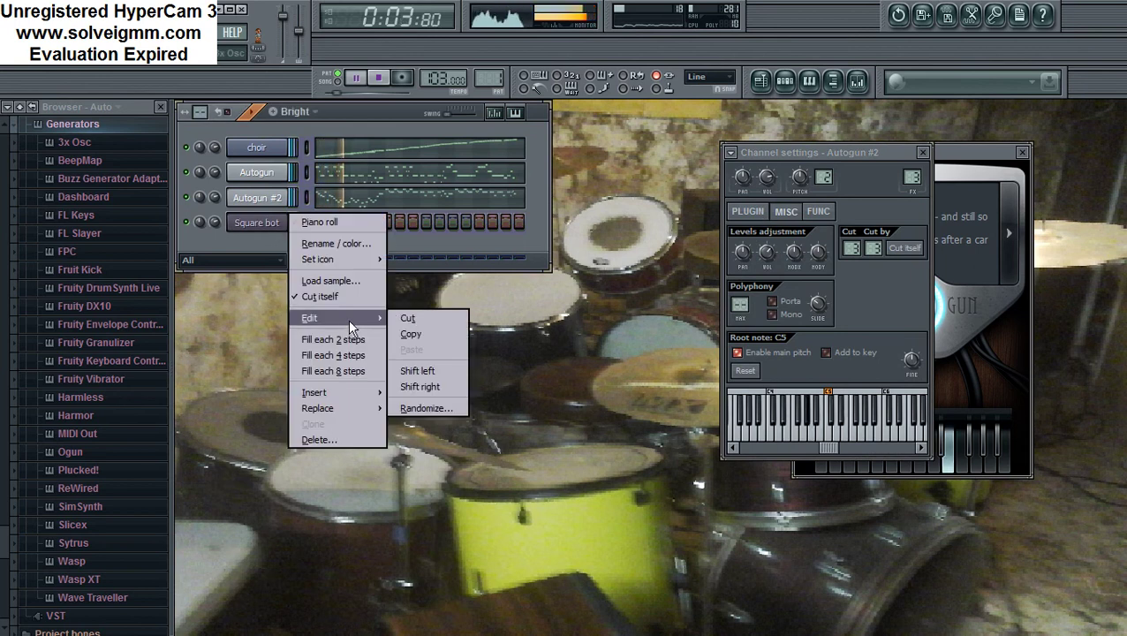
mouse_move(344, 412)
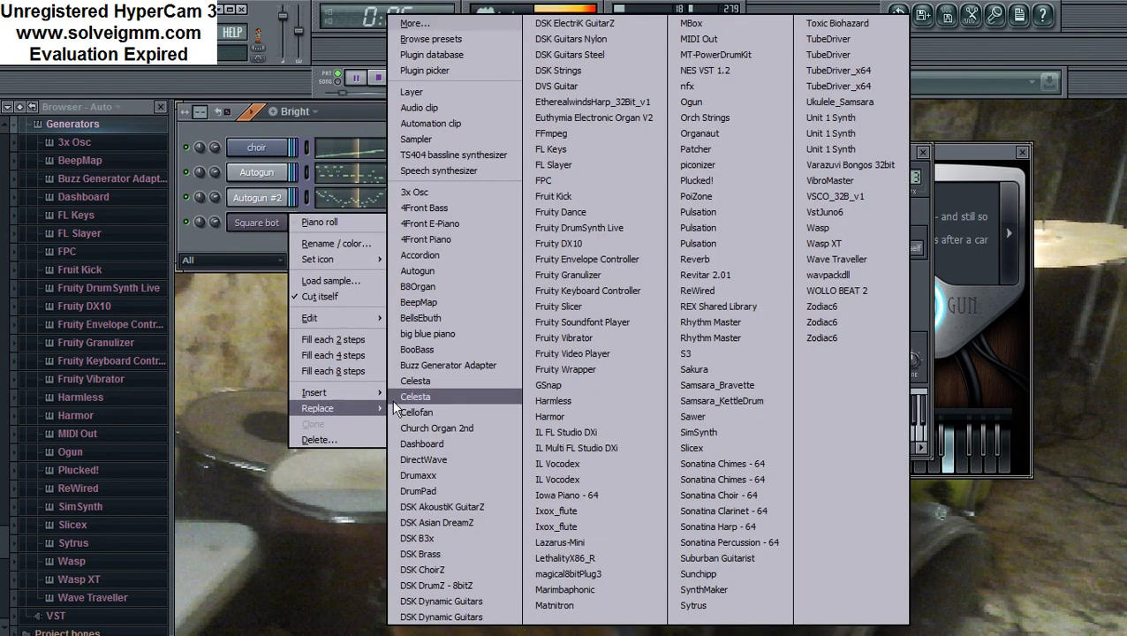
left_click(460, 272)
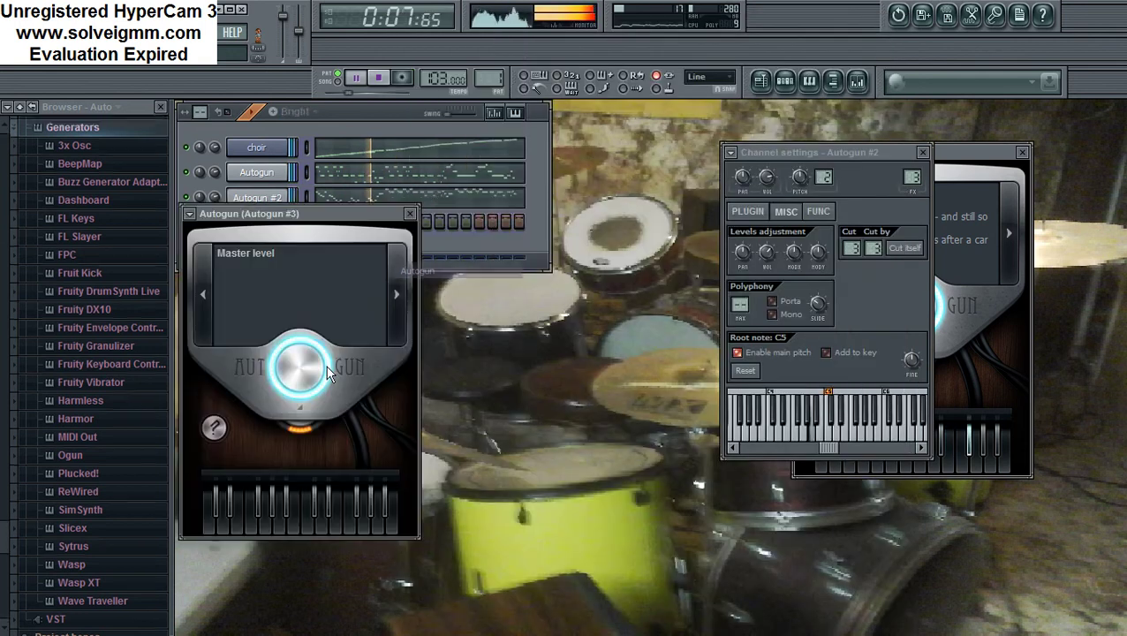
Step through the Autogun #3 presets around VibrantChord and Thump, then close the plugin window.
left_click(407, 329)
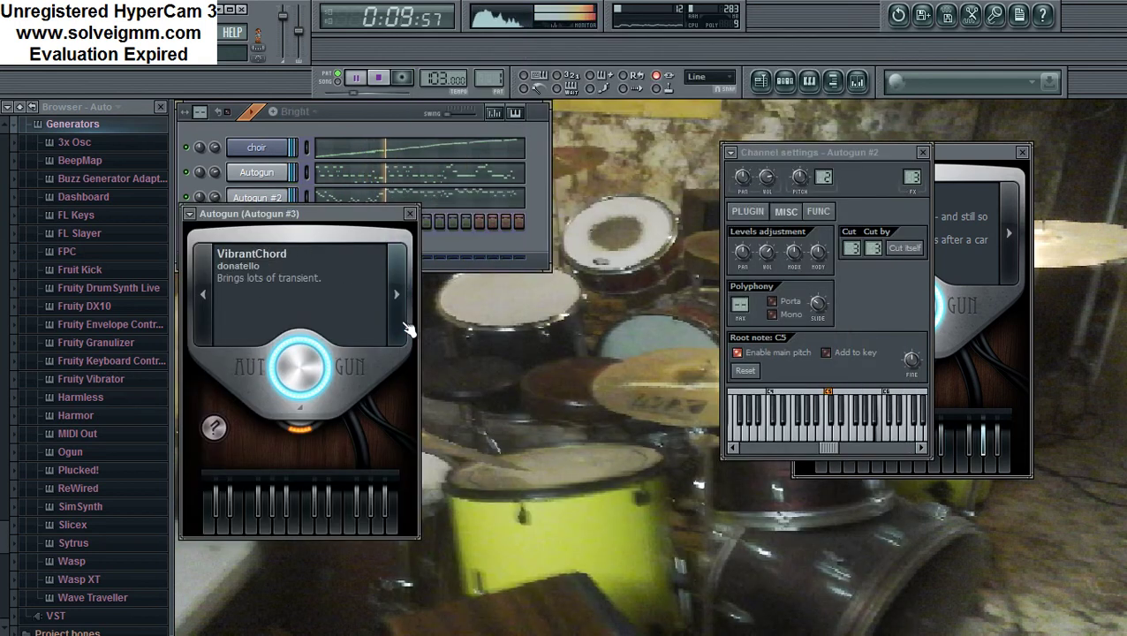
left_click(404, 327)
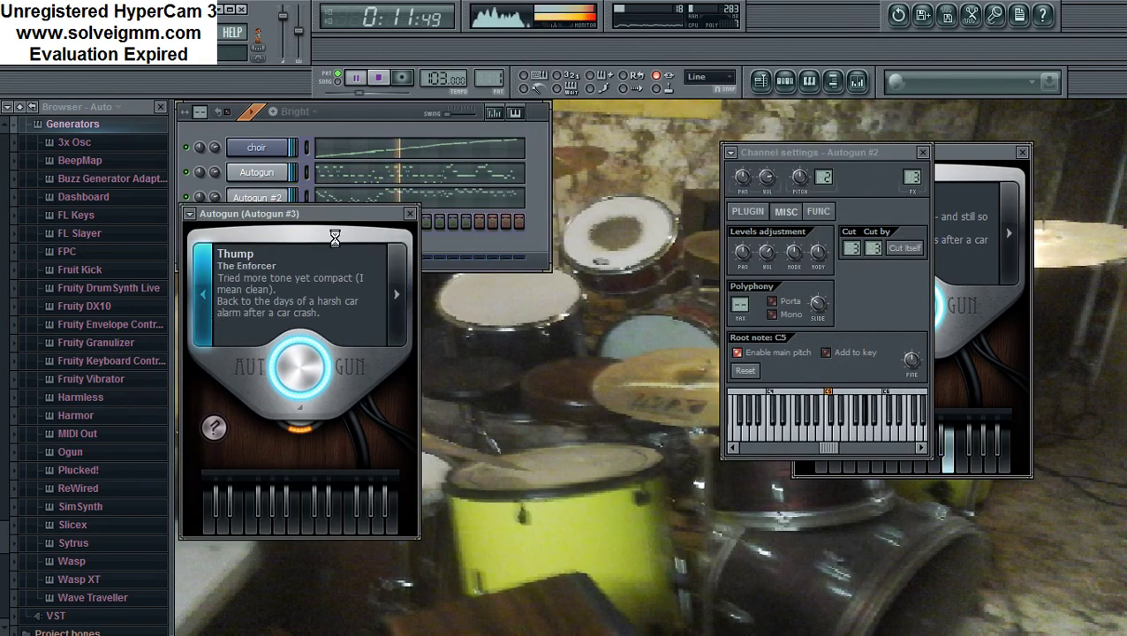
left_click(204, 300)
left_click(412, 215)
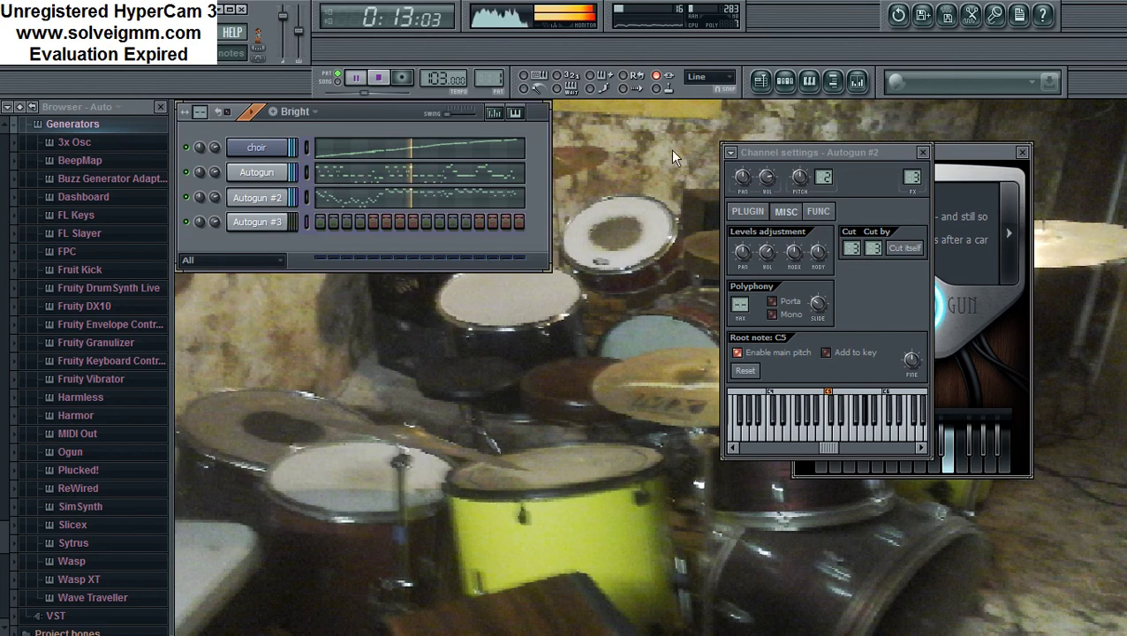
Import one Untitled track of the MIDI file "Five Nights at Freddys Song" into the Autogun #3 piano roll.
left_click(817, 81)
left_click(182, 108)
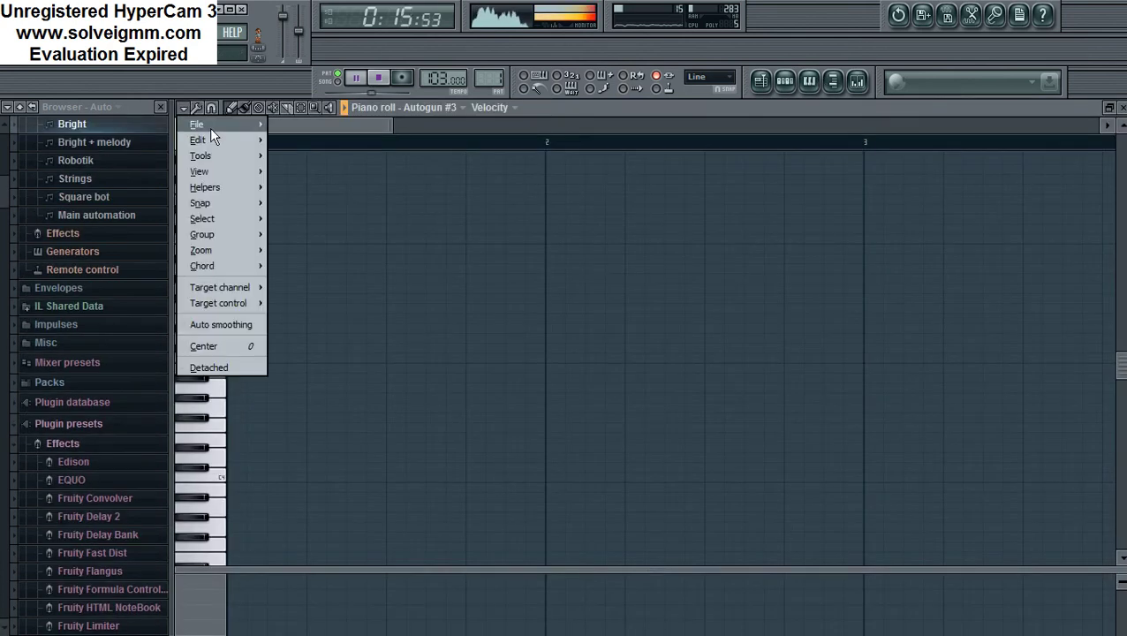
mouse_move(210, 125)
left_click(350, 167)
left_click(731, 443)
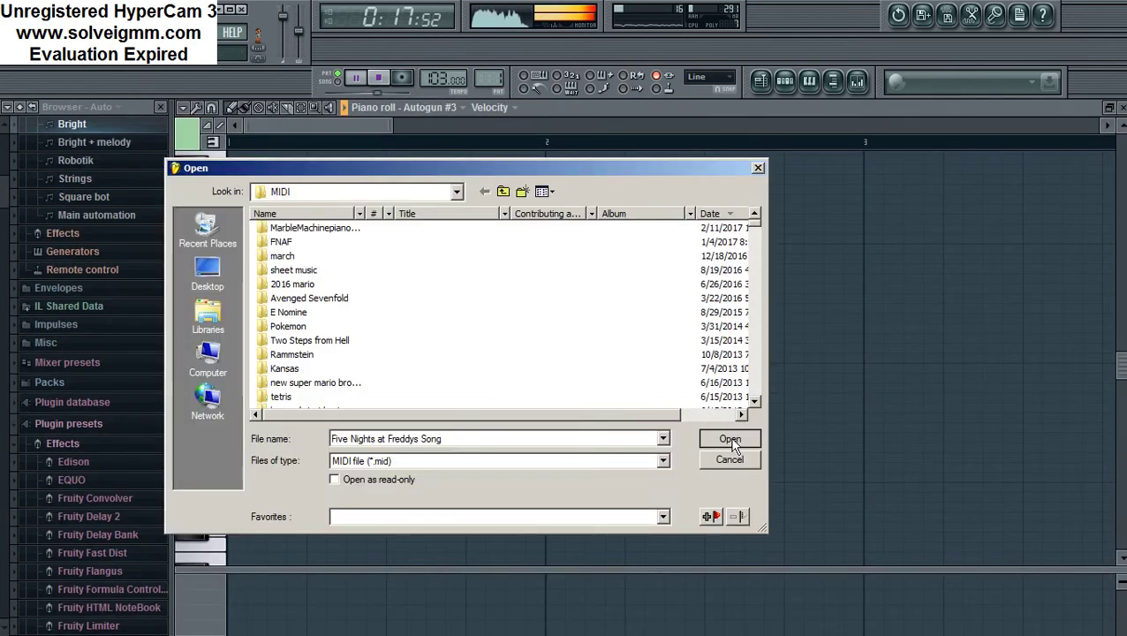
left_click(536, 373)
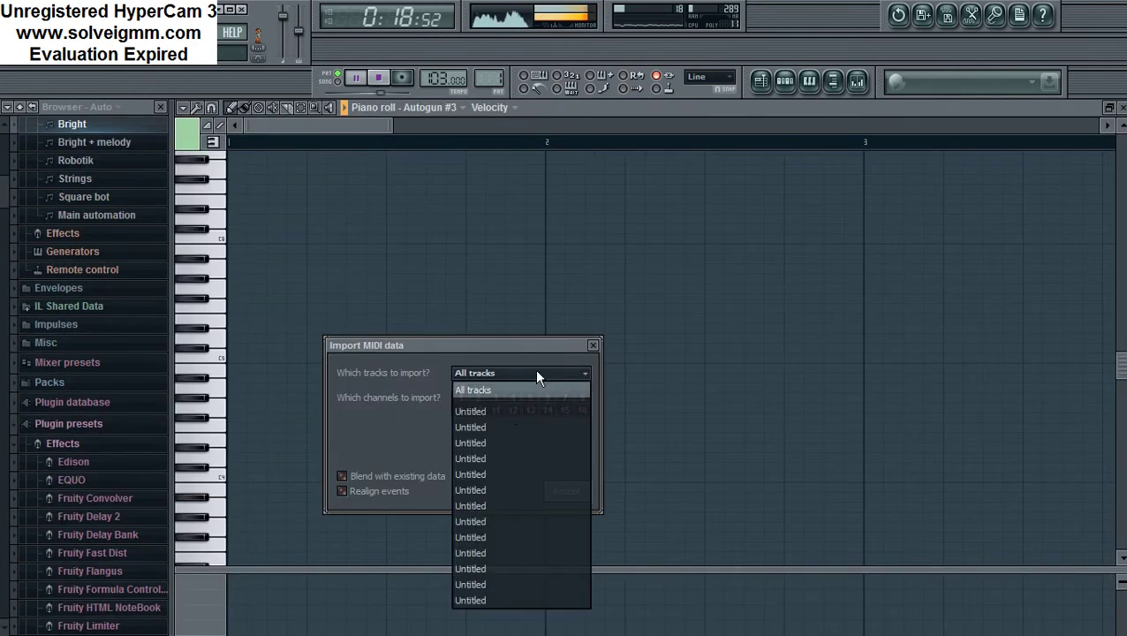
left_click(508, 436)
left_click(566, 491)
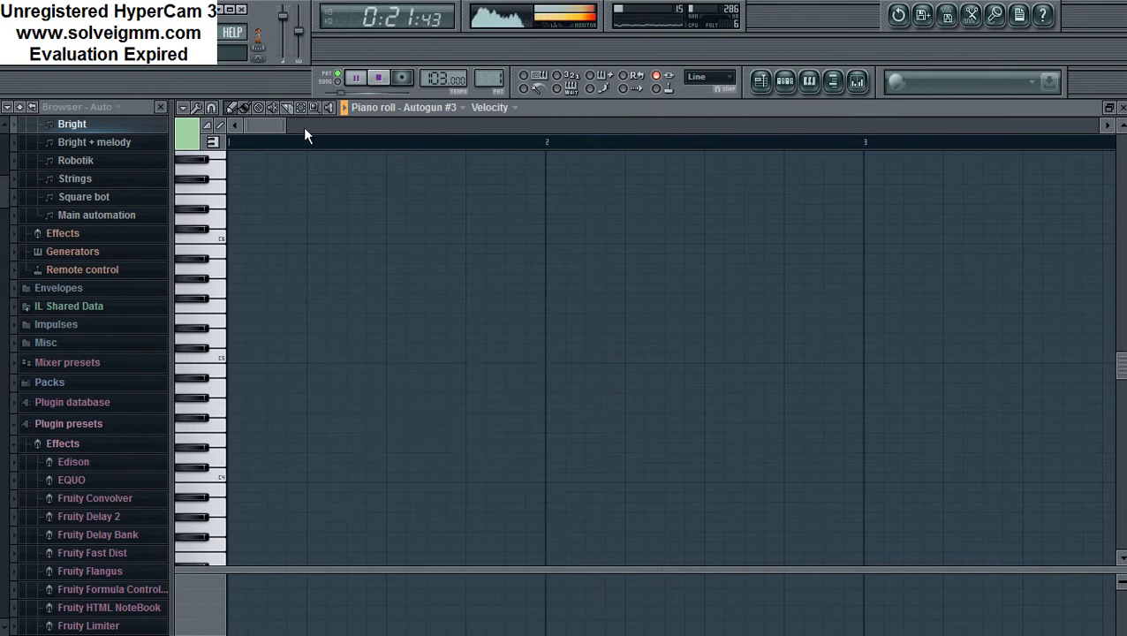
Delete the stray note near bar 18 and move the remaining Autogun #3 notes to the start of bar 1 with playback stopped.
left_click_drag(283, 126, 1097, 127)
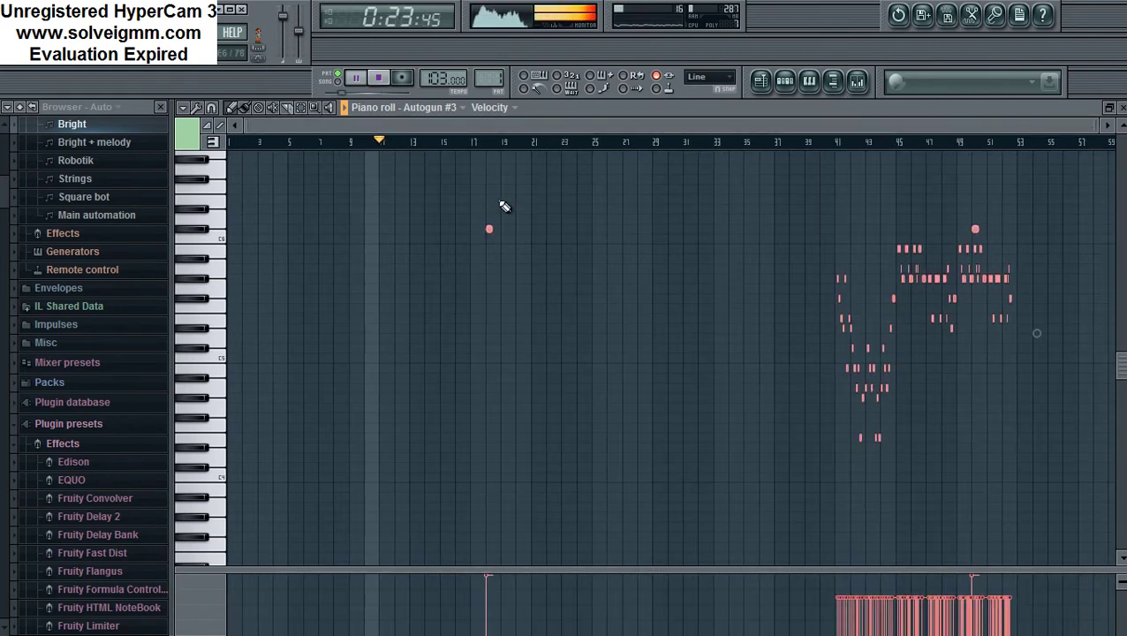
right_click(504, 230)
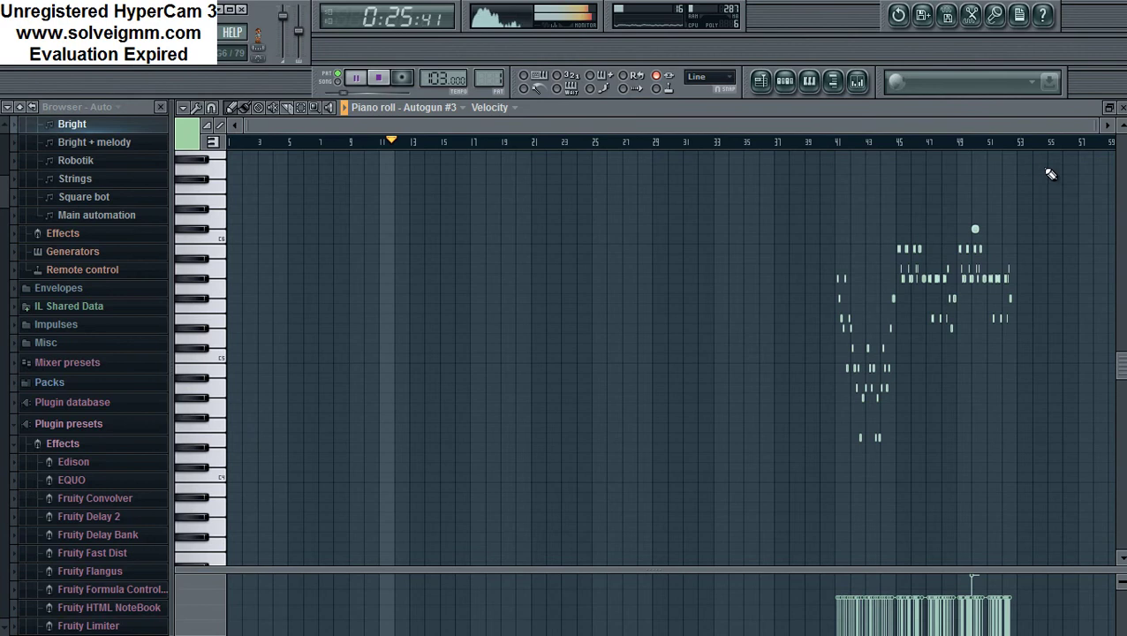
left_click_drag(1050, 174, 821, 487)
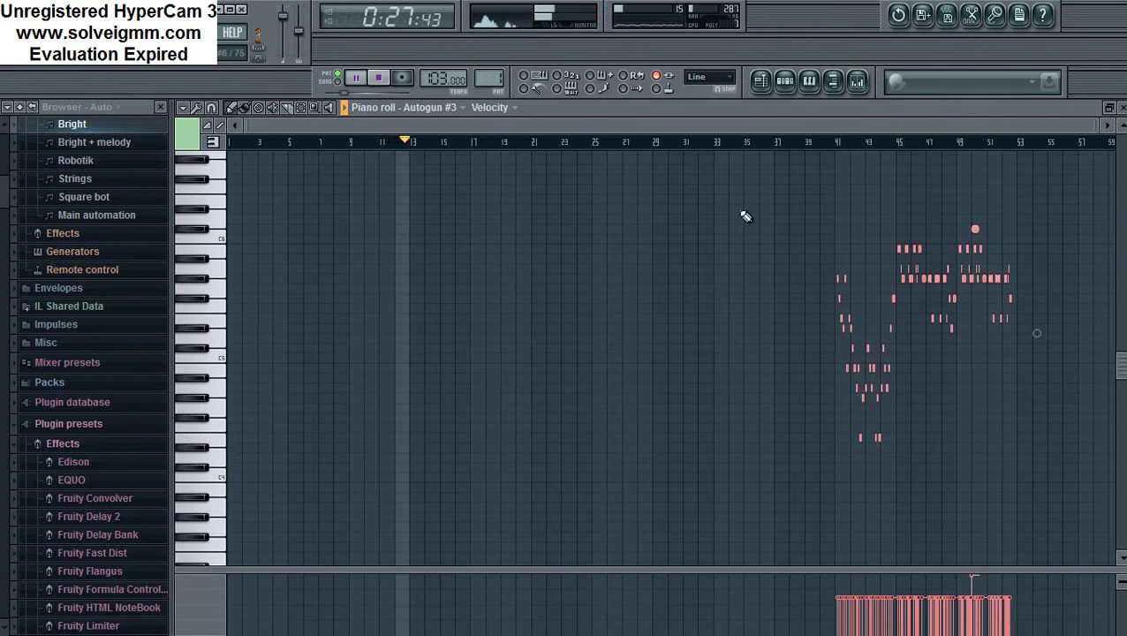
left_click(379, 80)
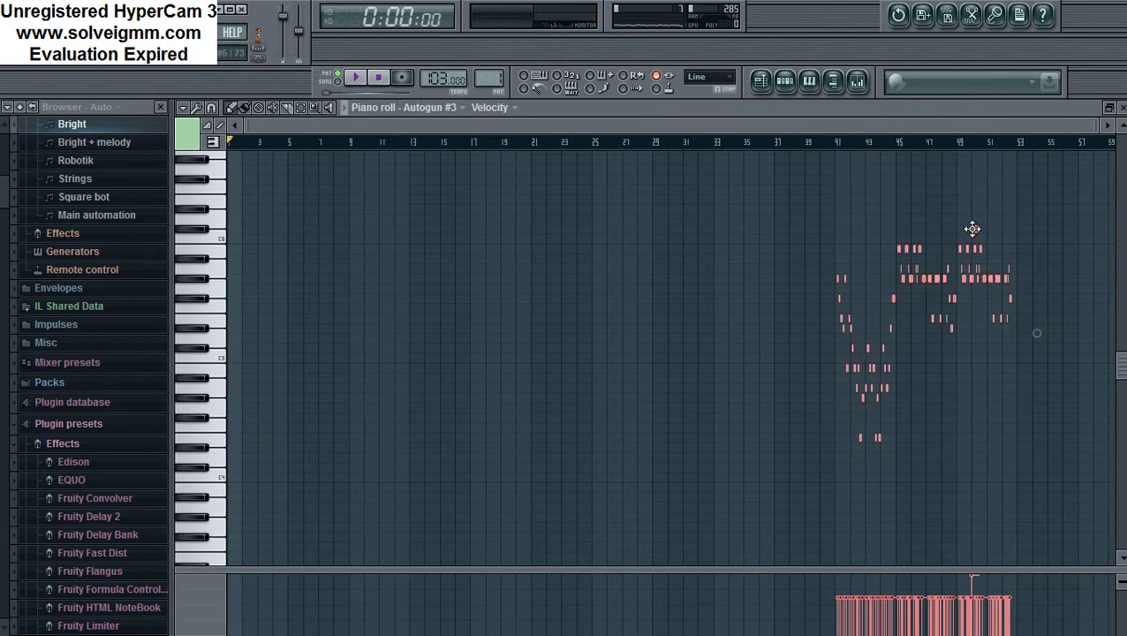
left_click_drag(971, 228, 358, 239)
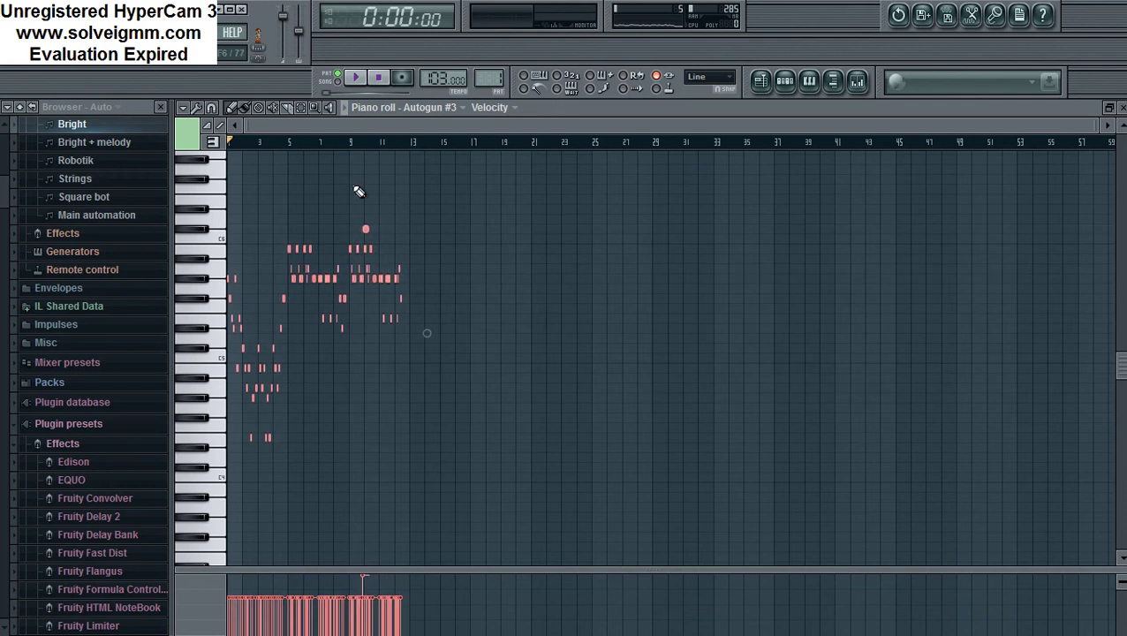
Play the pattern from the channel list and show the channel settings of Autogun #3.
left_click(355, 79)
left_click(809, 81)
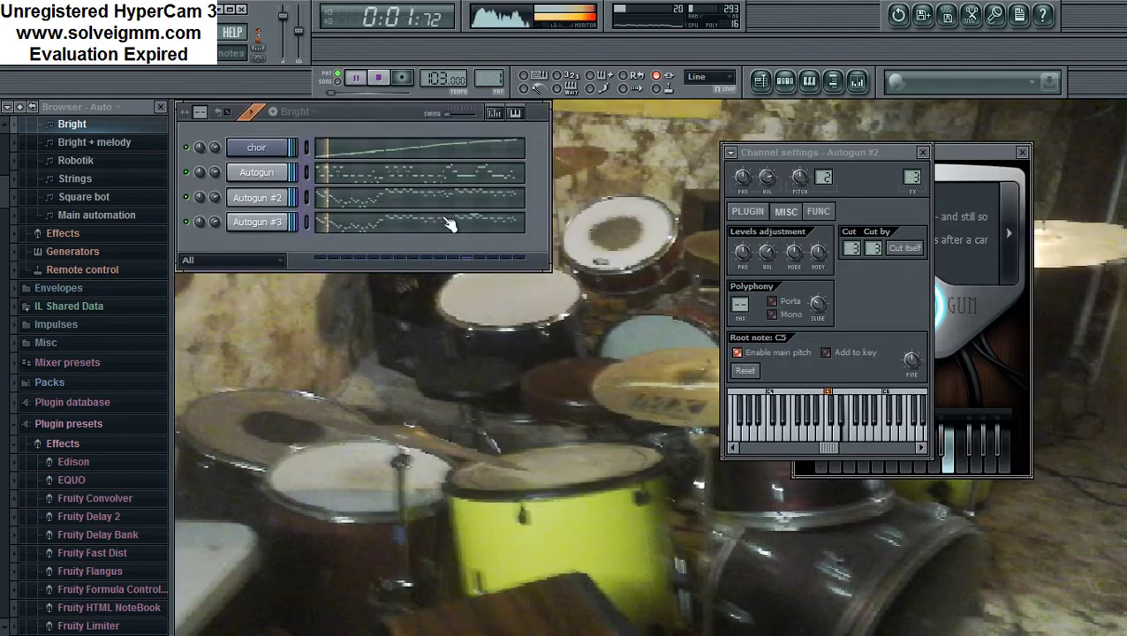
left_click(270, 221)
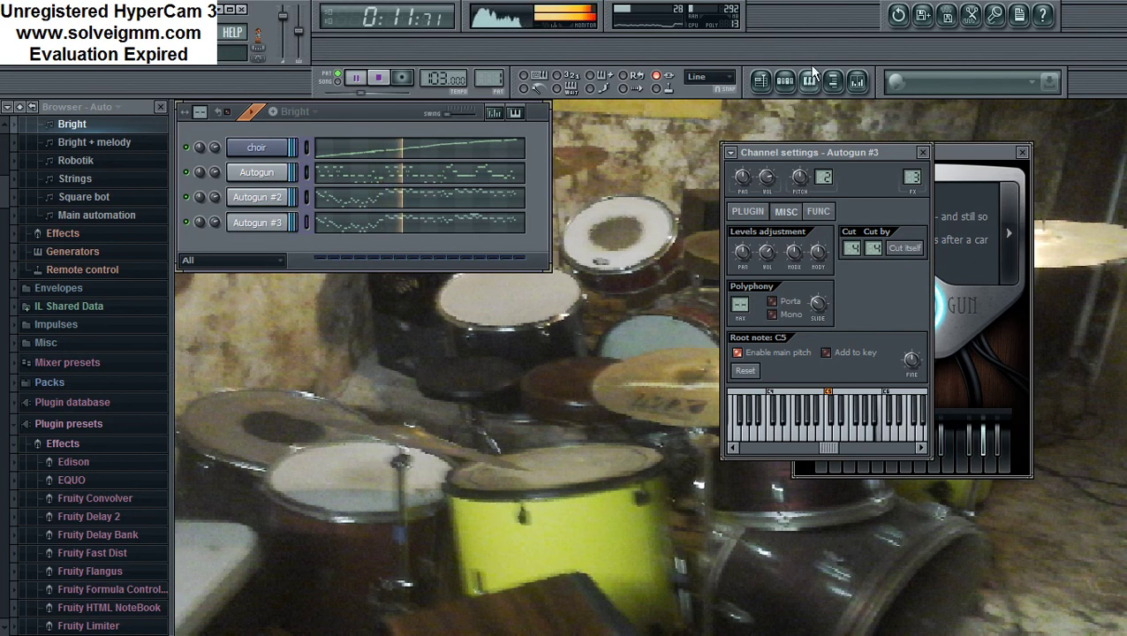
Transpose all Autogun #3 notes up one octave in the piano roll.
key("F7")
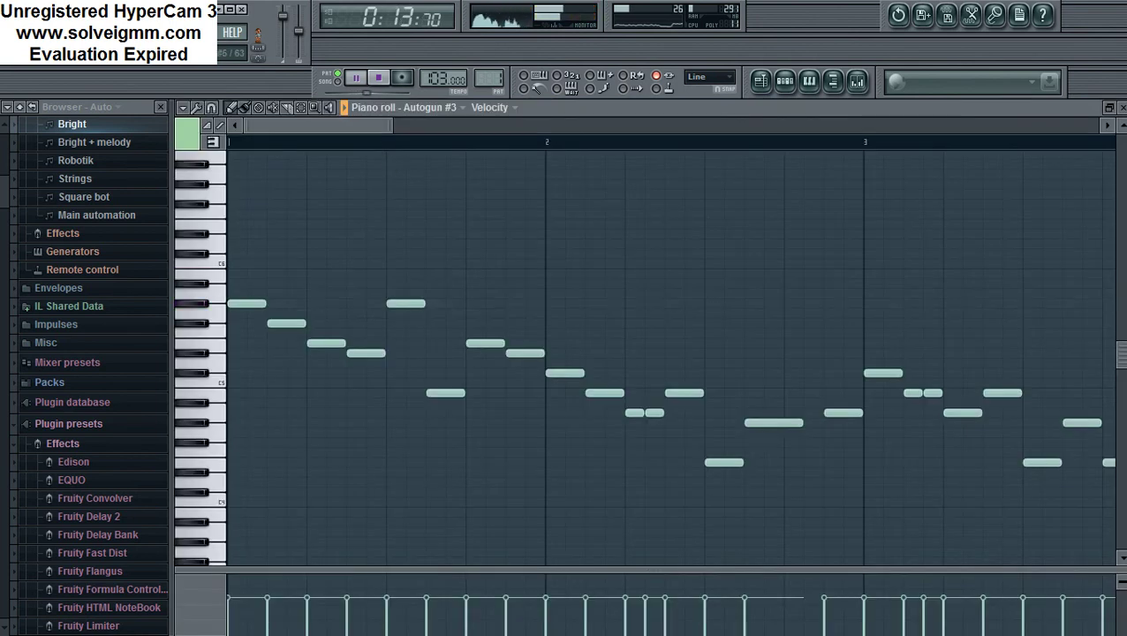
scroll(635, 407, "up", 4)
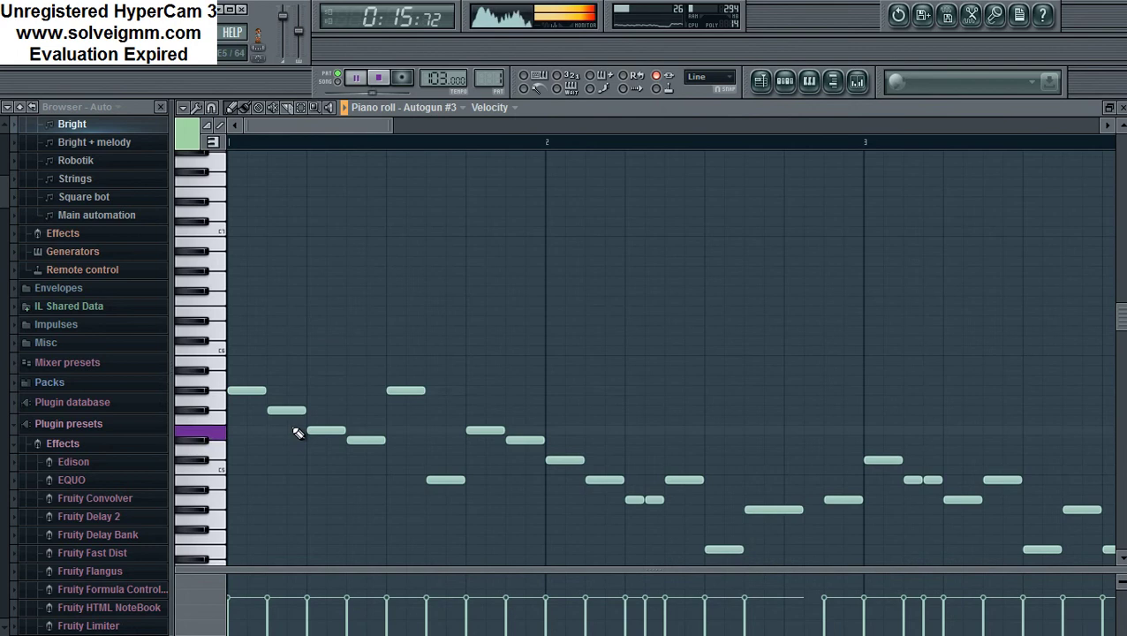
key("ctrl+a")
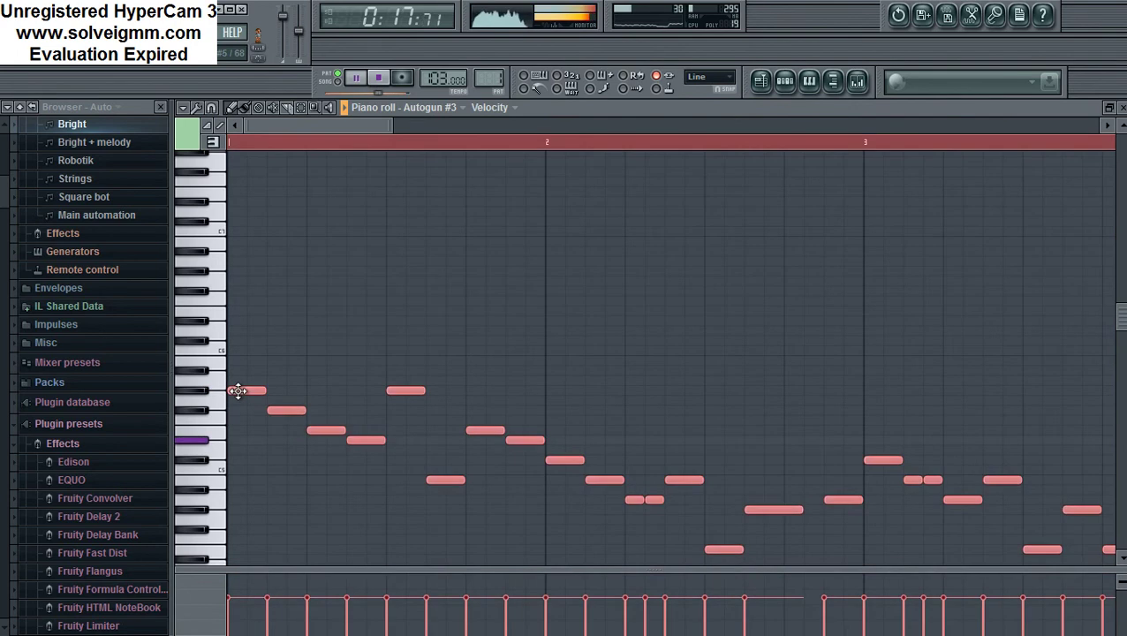
left_click_drag(237, 390, 232, 268)
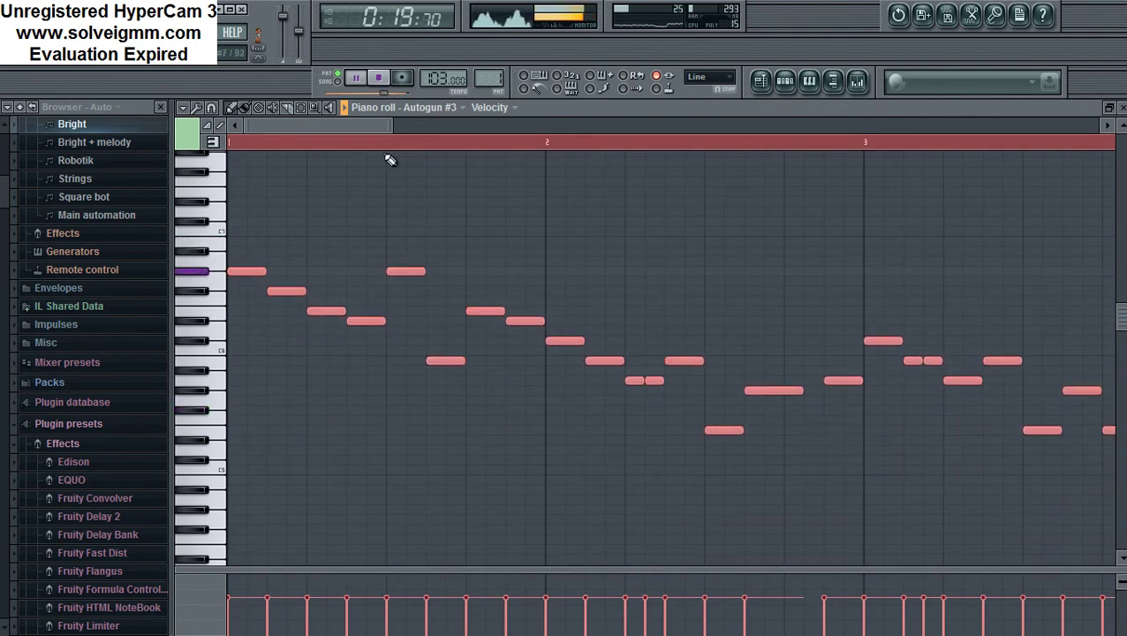
Replay the pattern from bar 1 to hear the raised Autogun #3 part and return to its channel settings.
left_click_drag(389, 126, 963, 126)
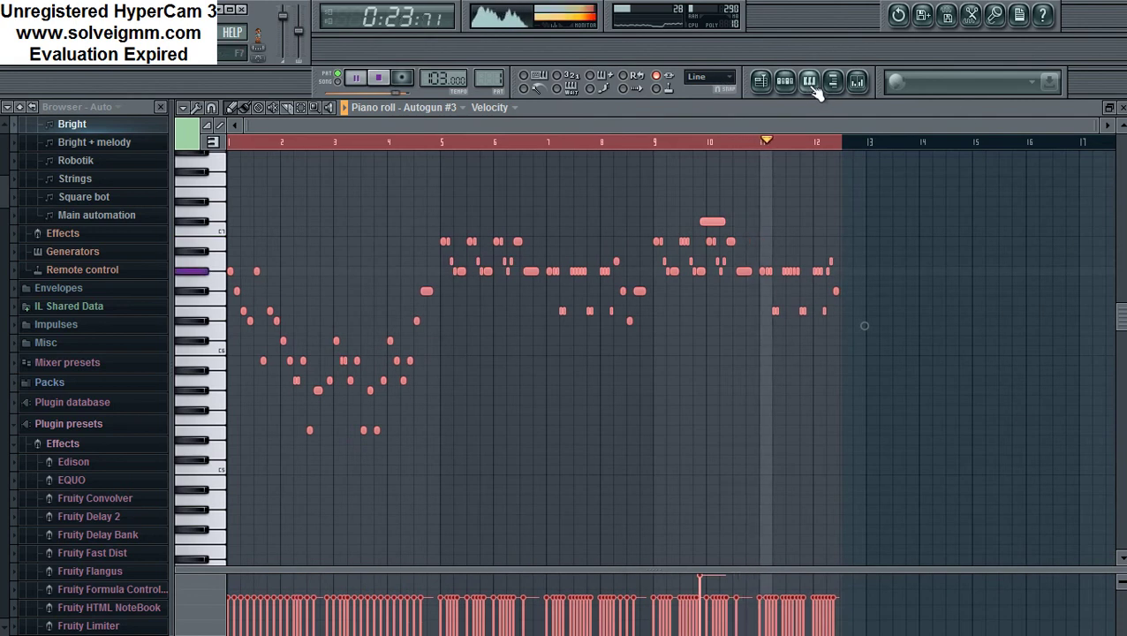
left_click(233, 145)
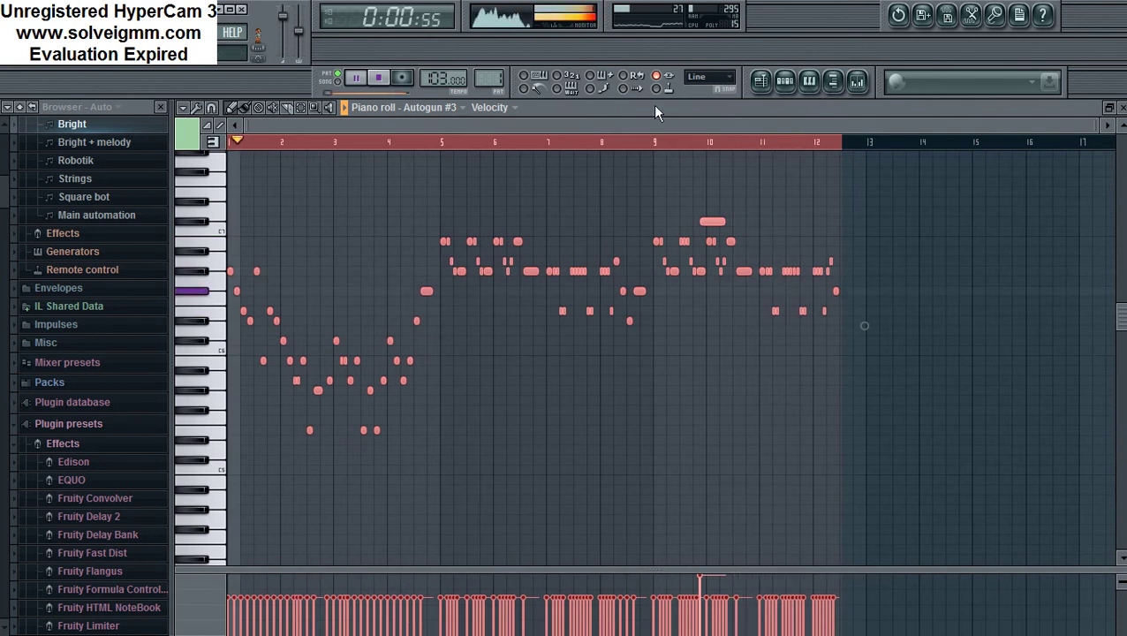
left_click(809, 85)
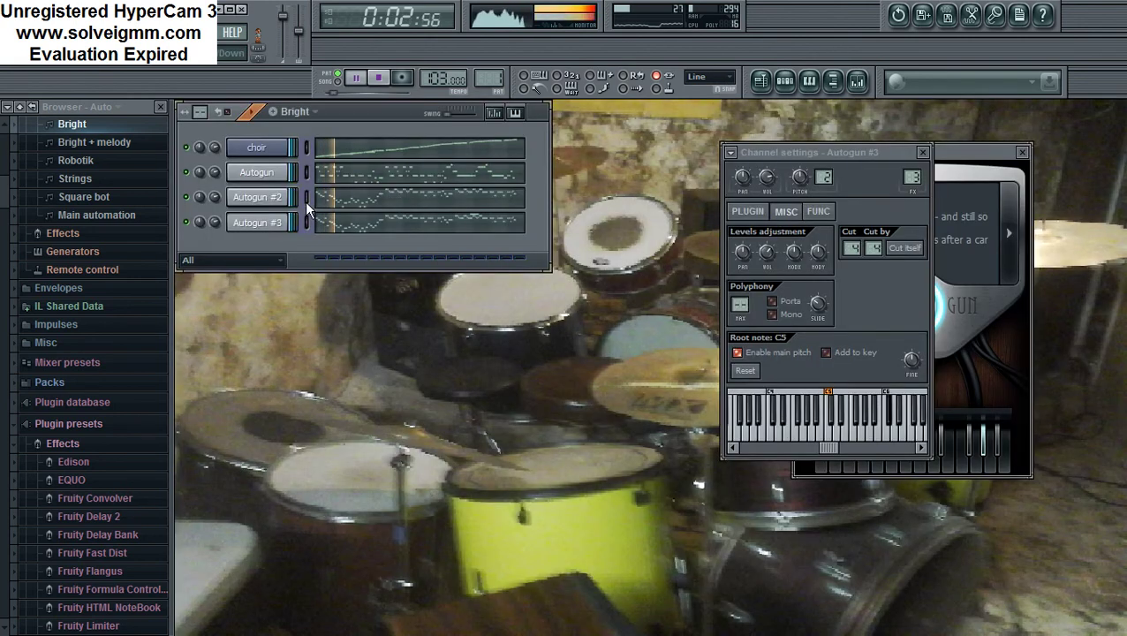
left_click_drag(764, 253, 765, 253)
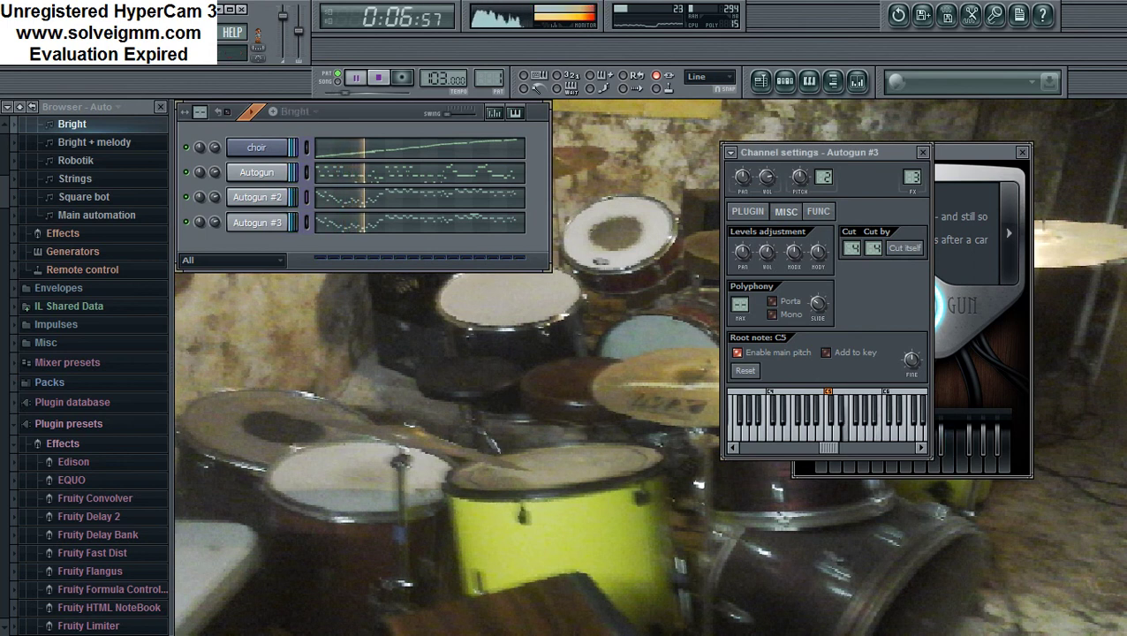
Transpose all Autogun #2 notes down one octave in the piano roll.
left_click(809, 82)
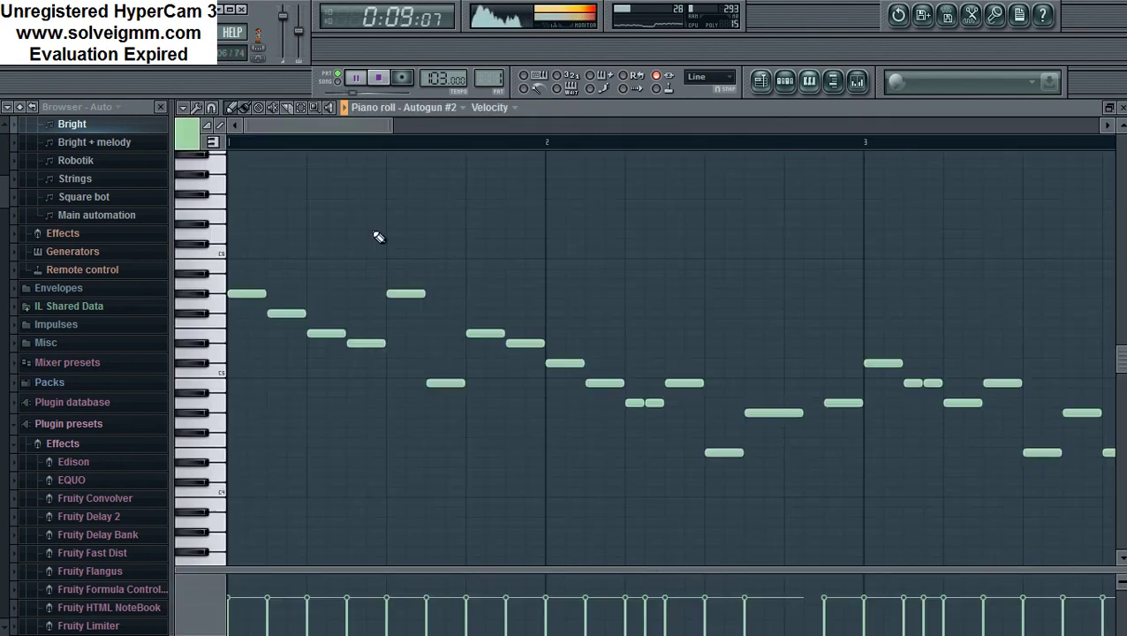
left_click(810, 82)
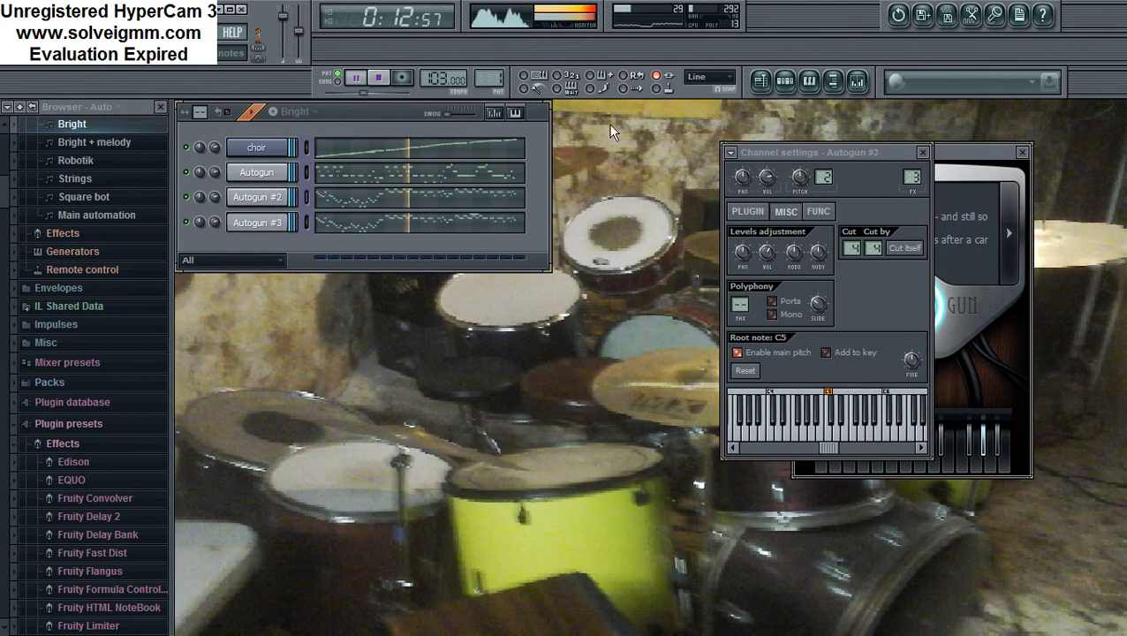
left_click(810, 82)
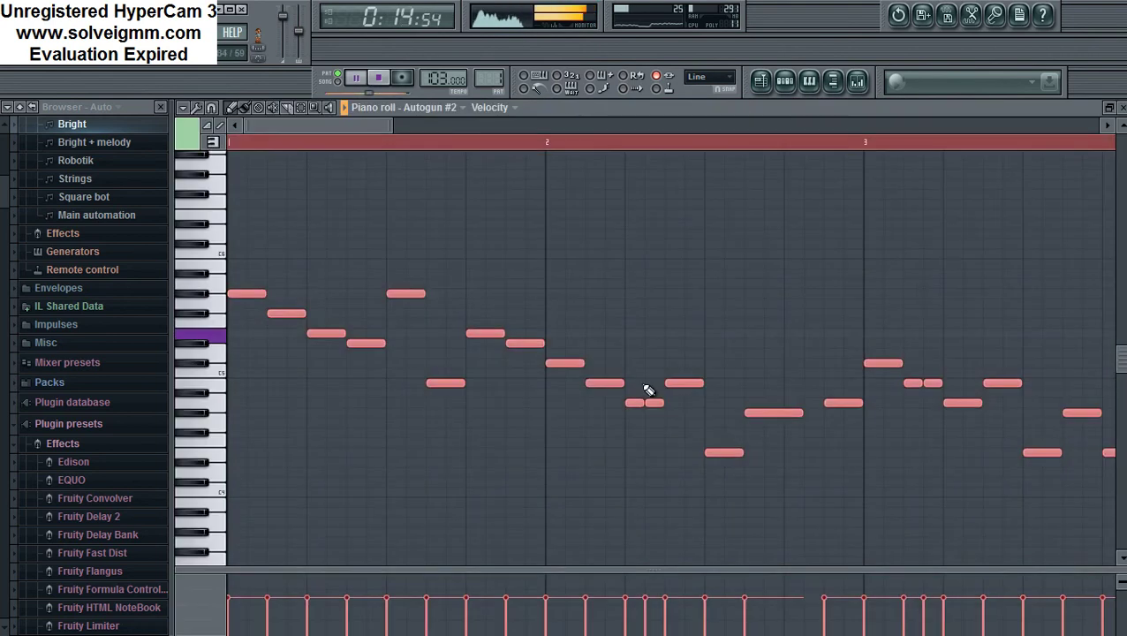
left_click_drag(234, 293, 220, 415)
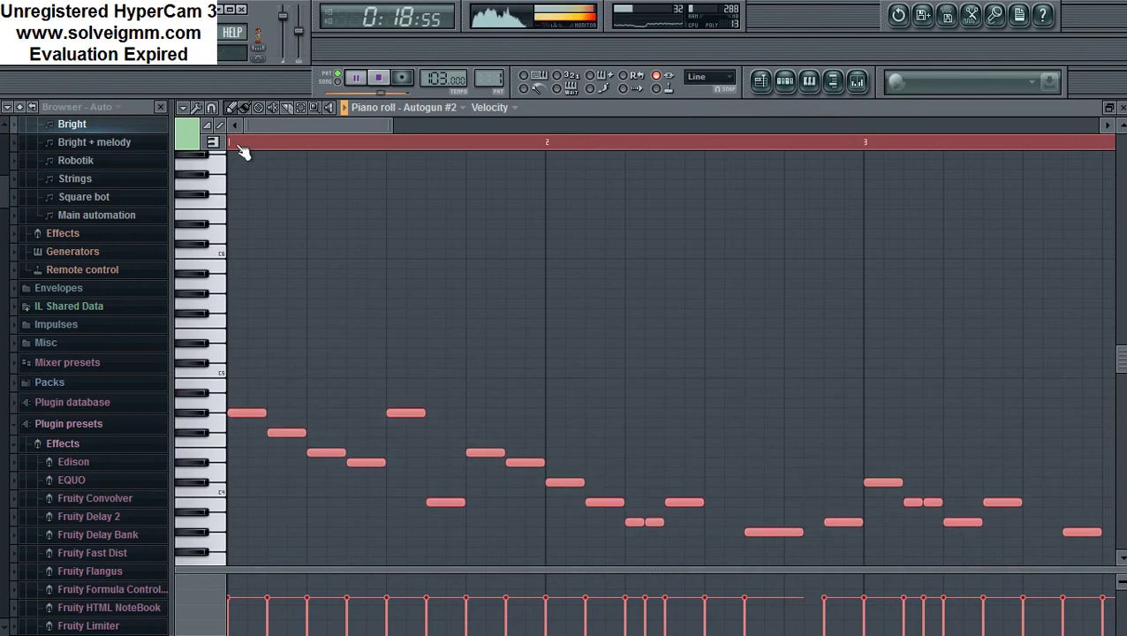
Check the whole lowered Autogun #2 part during playback and return to the channel list.
left_click_drag(392, 125, 866, 477)
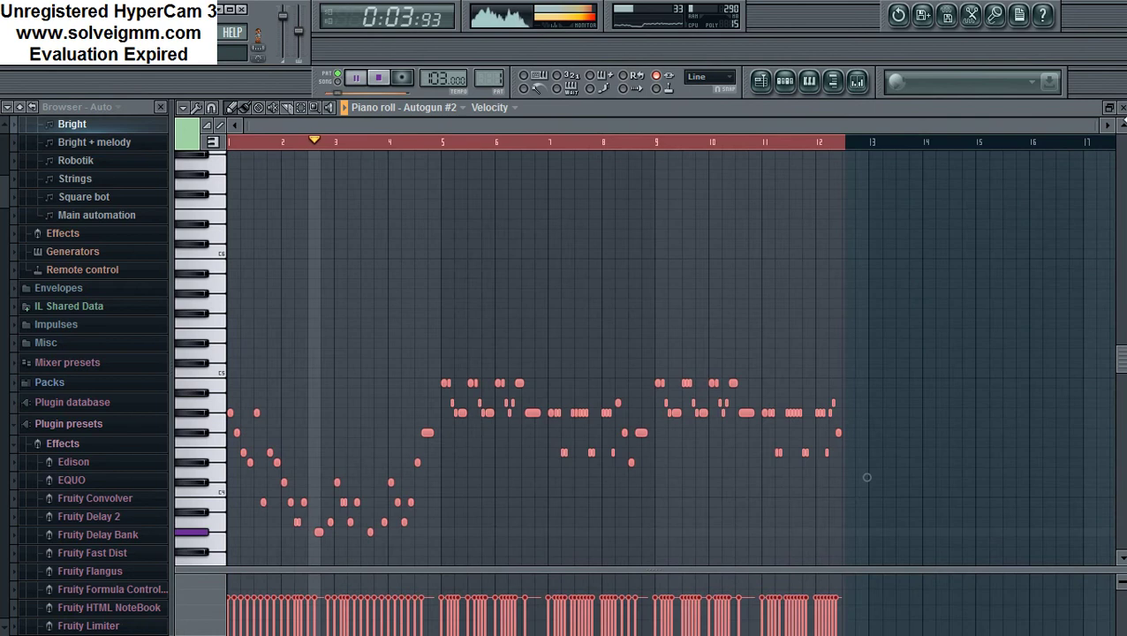
left_click_drag(866, 450, 866, 353)
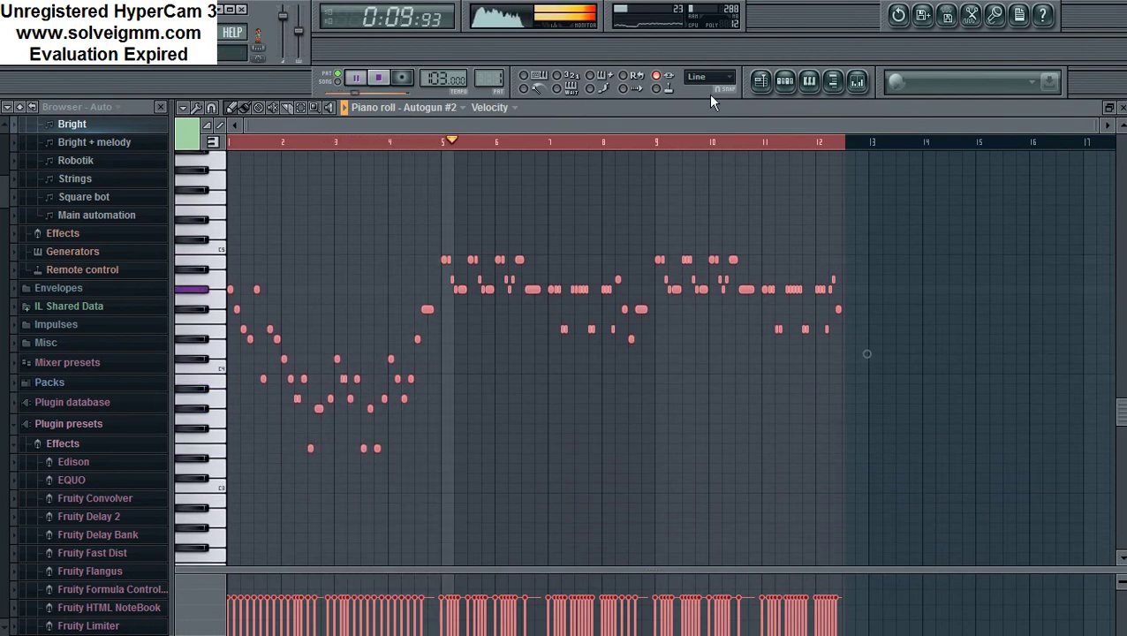
left_click(812, 78)
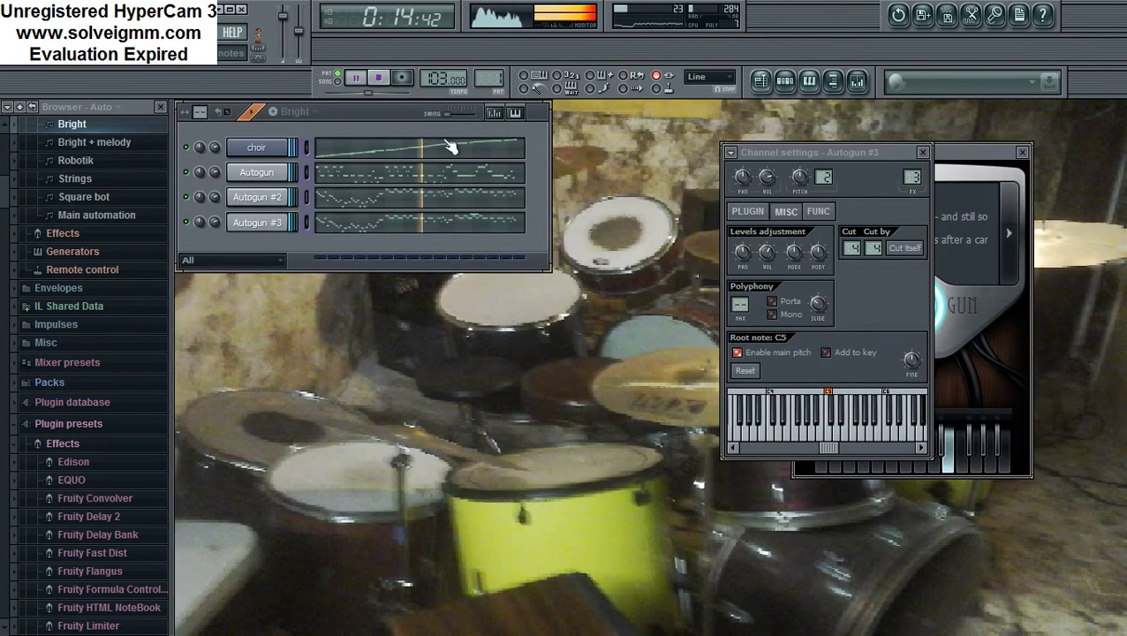
Select all notes of the Autogun channel in its piano roll and return to the channel list.
left_click(307, 171)
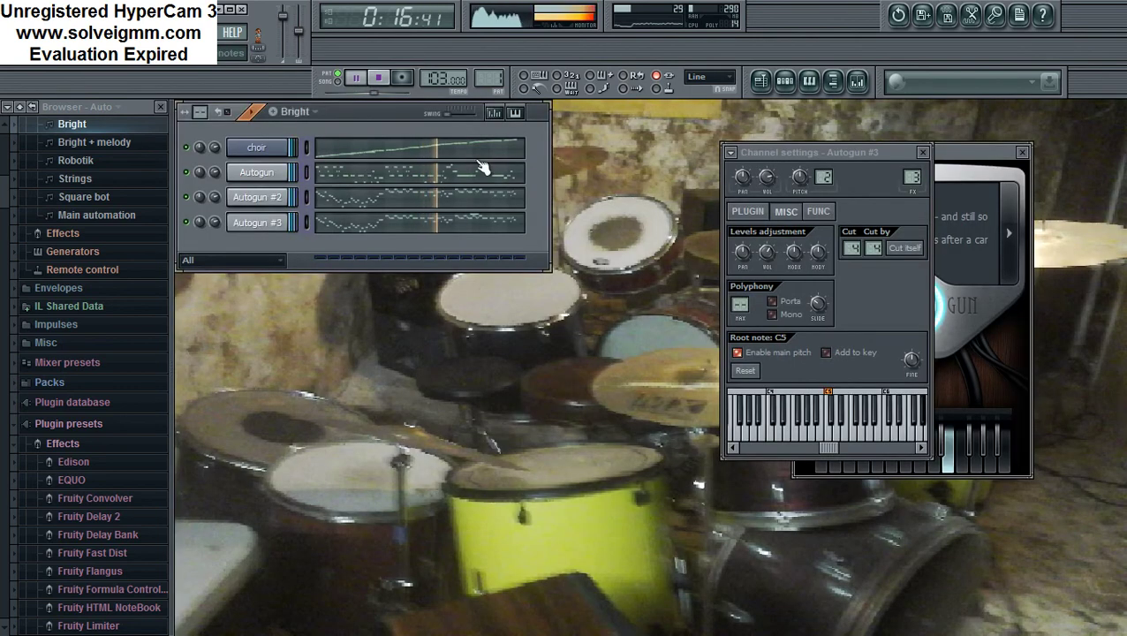
left_click(811, 81)
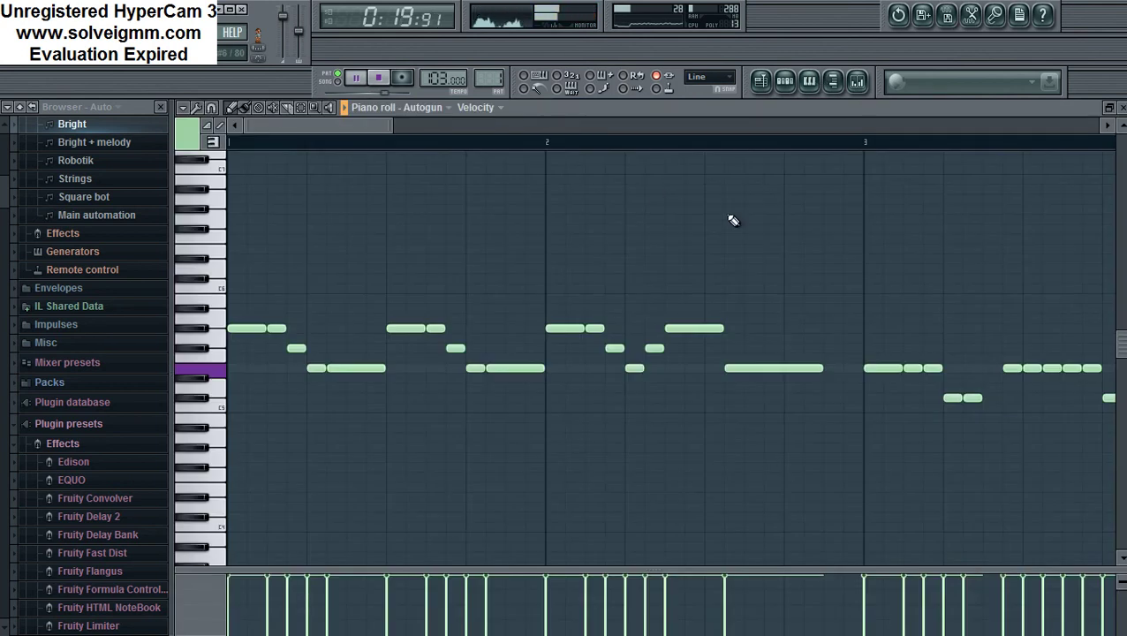
left_click_drag(389, 121, 367, 121)
key("ctrl+a")
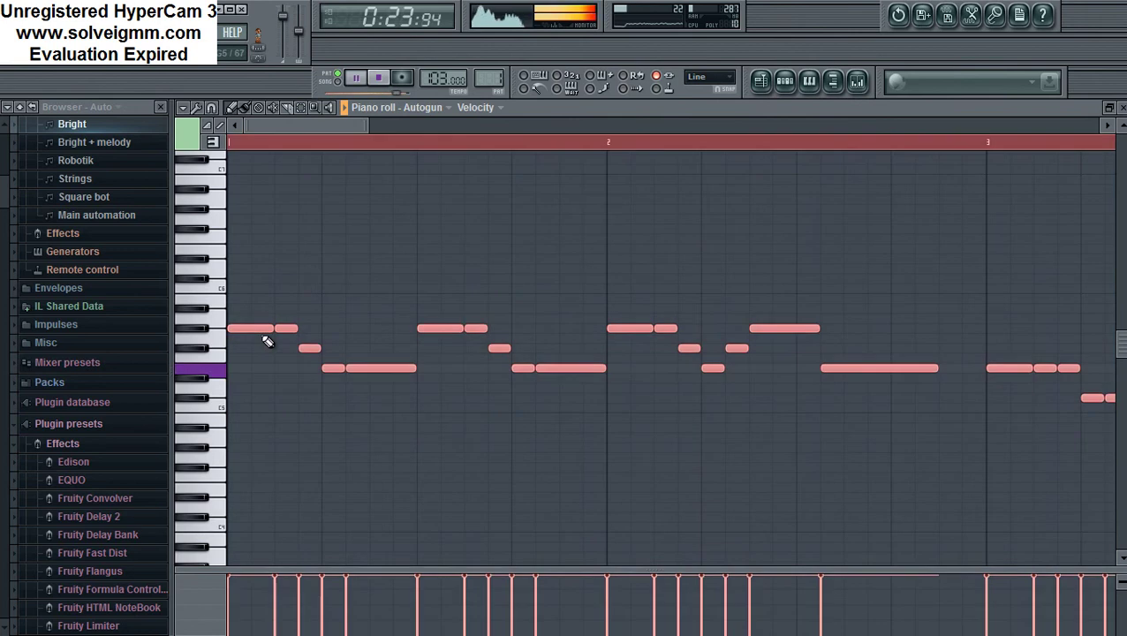
left_click(811, 84)
Check the Autogun plugin preset and the channel settings of Autogun #3, Autogun #2 and Autogun.
left_click(274, 222)
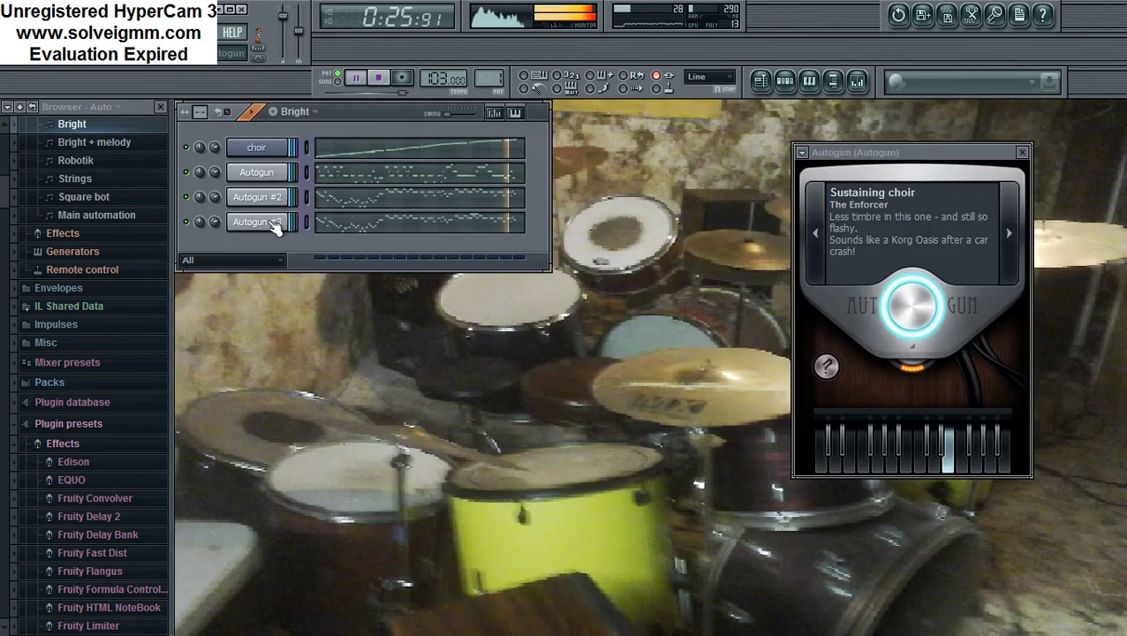
left_click_drag(890, 159, 683, 308)
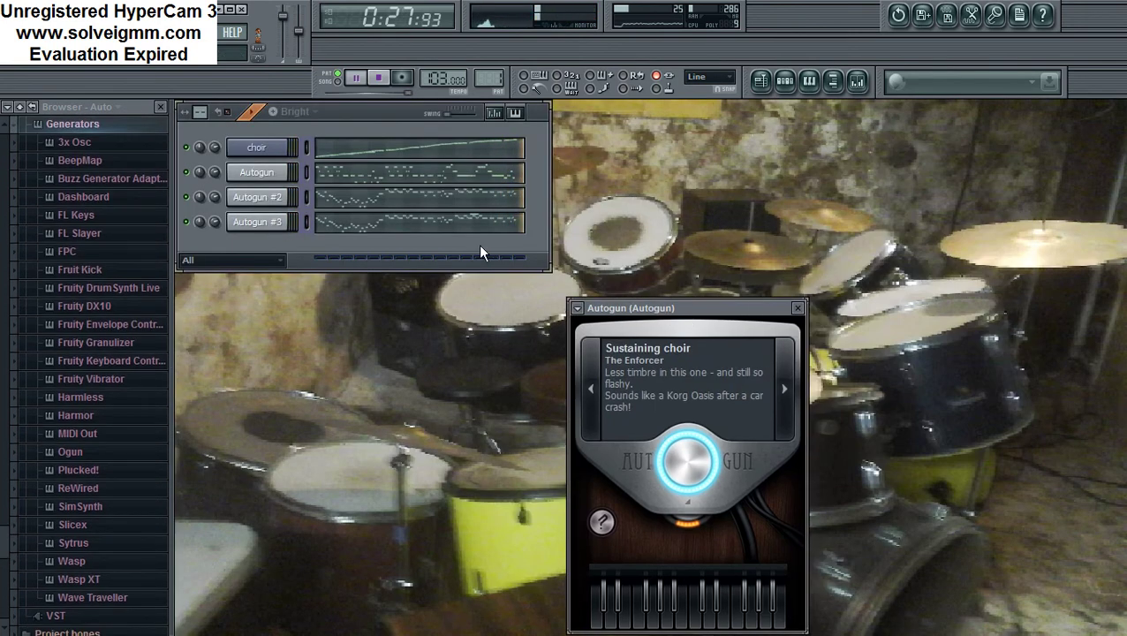
left_click(263, 224)
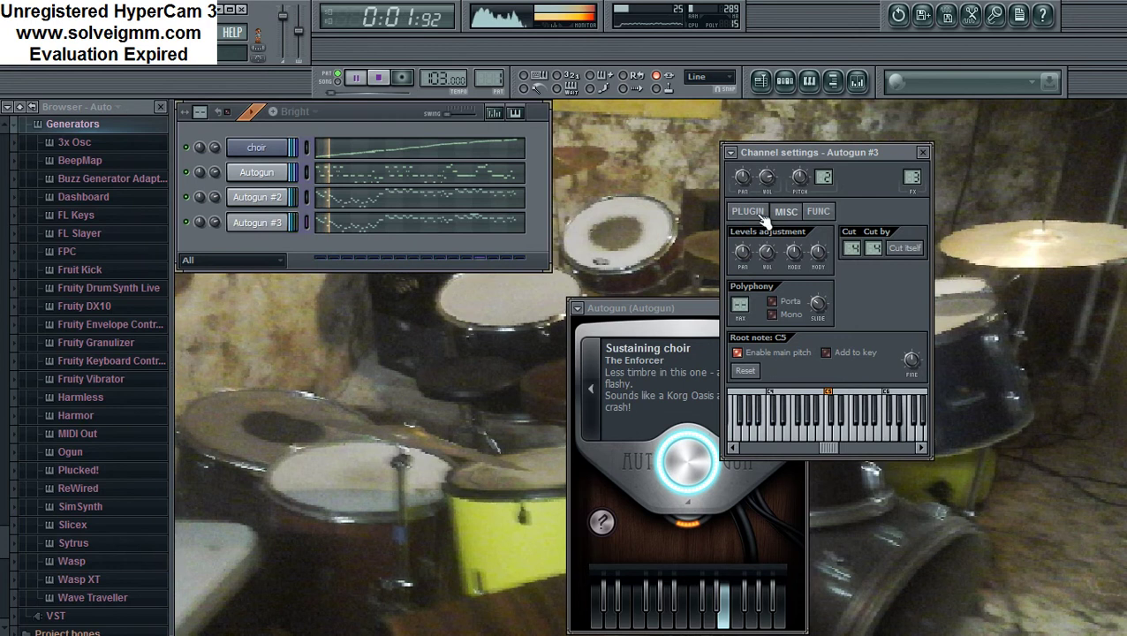
left_click(282, 203)
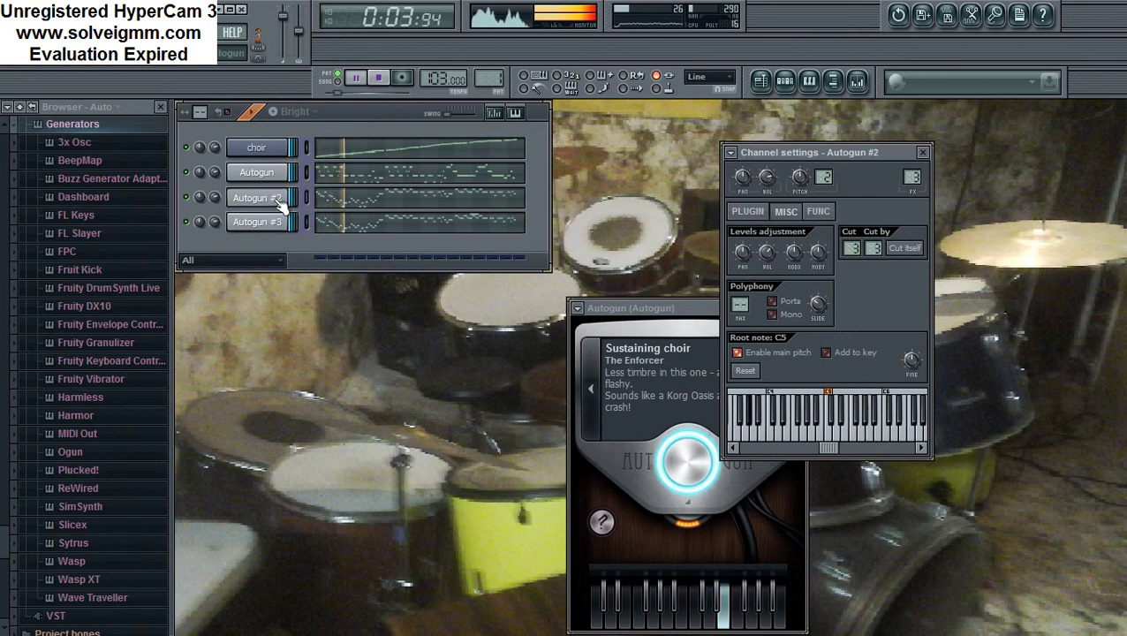
left_click(255, 174)
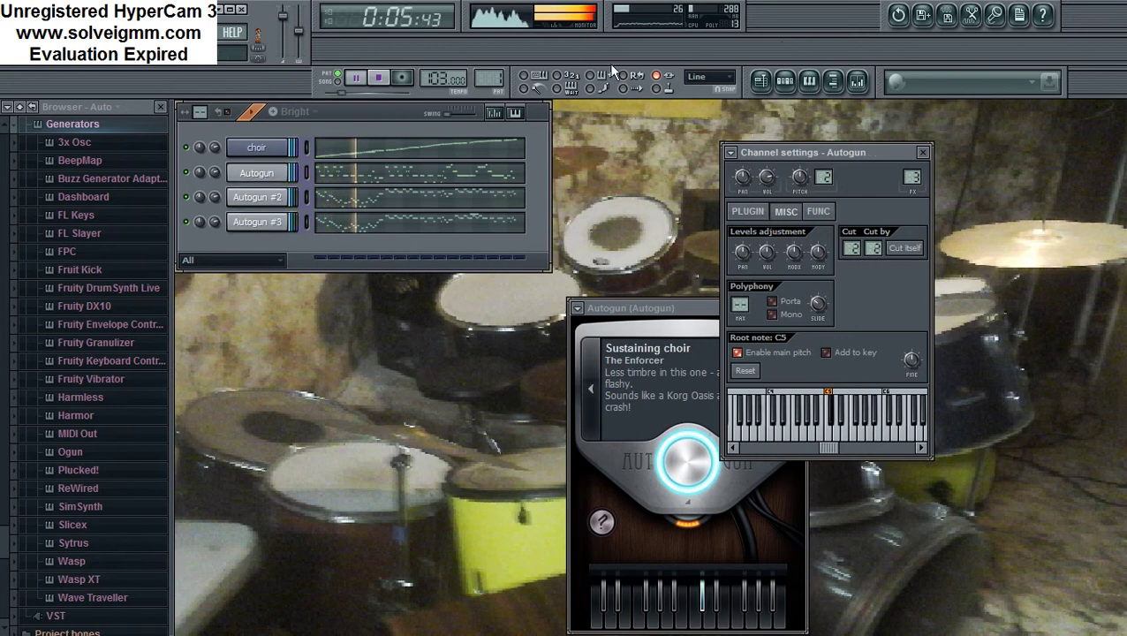
Layer the Autogun part by duplicating all its notes one octave and two octaves above the originals.
left_click(809, 81)
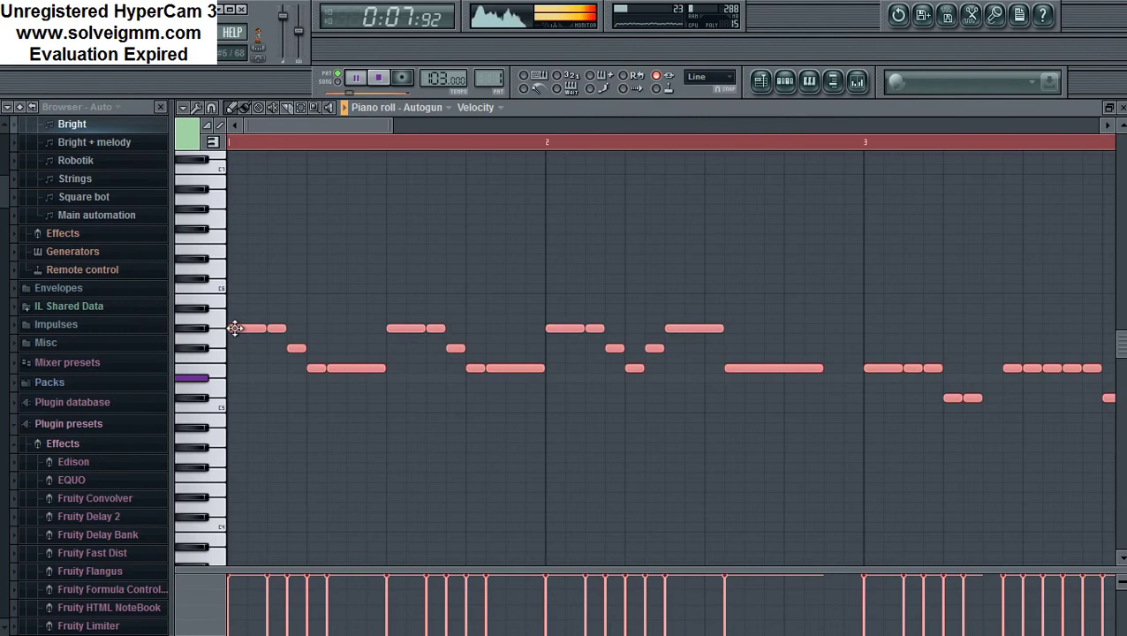
scroll(465, 432, "up", 4)
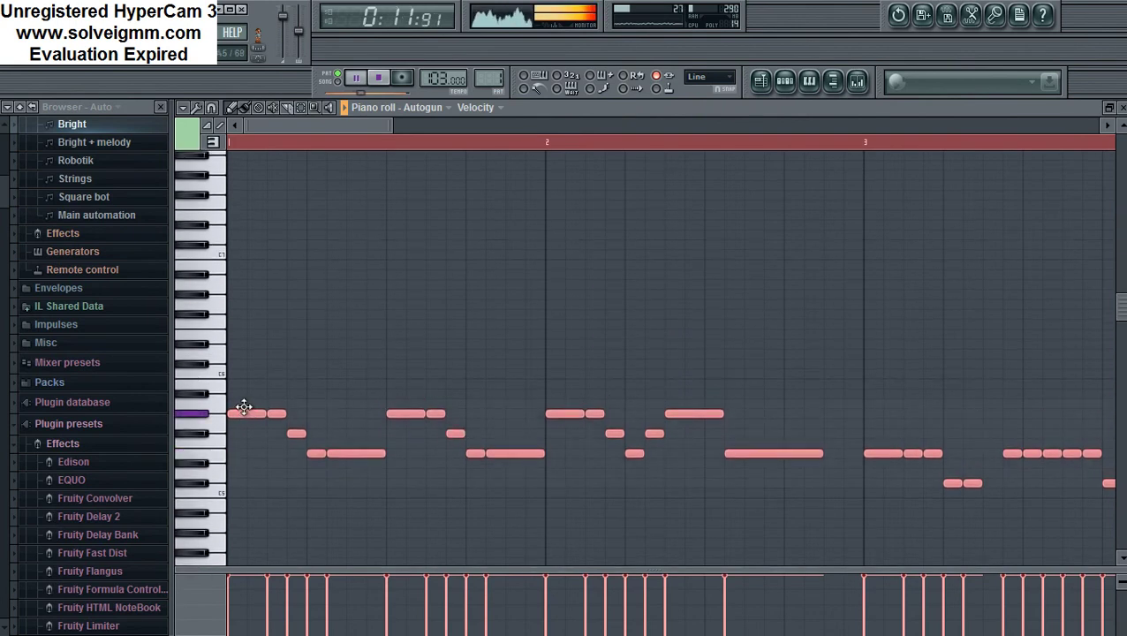
mouse_move(243, 410)
left_mouse_down()
mouse_move(242, 389)
mouse_move(242, 420)
left_mouse_up()
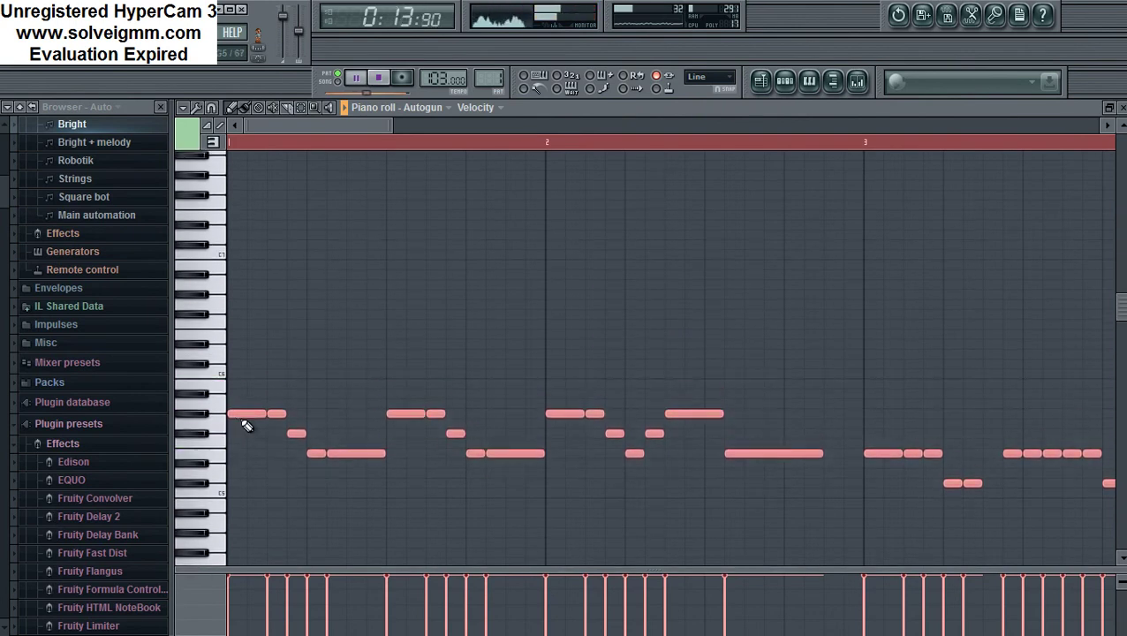
left_click_drag(239, 414, 234, 296)
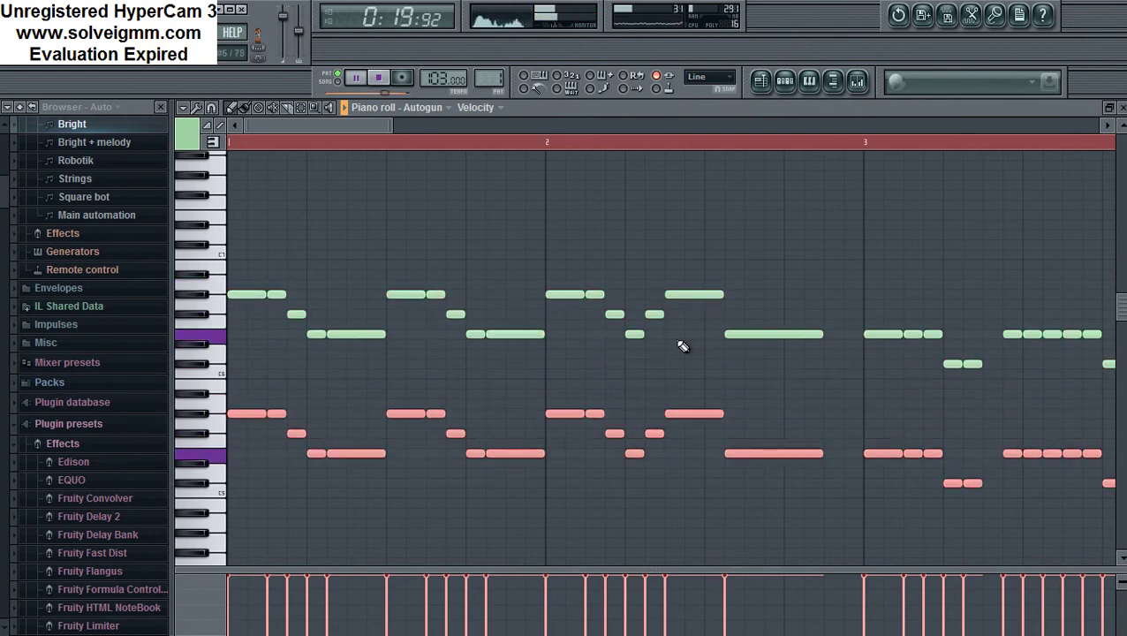
scroll(523, 458, "up", 2)
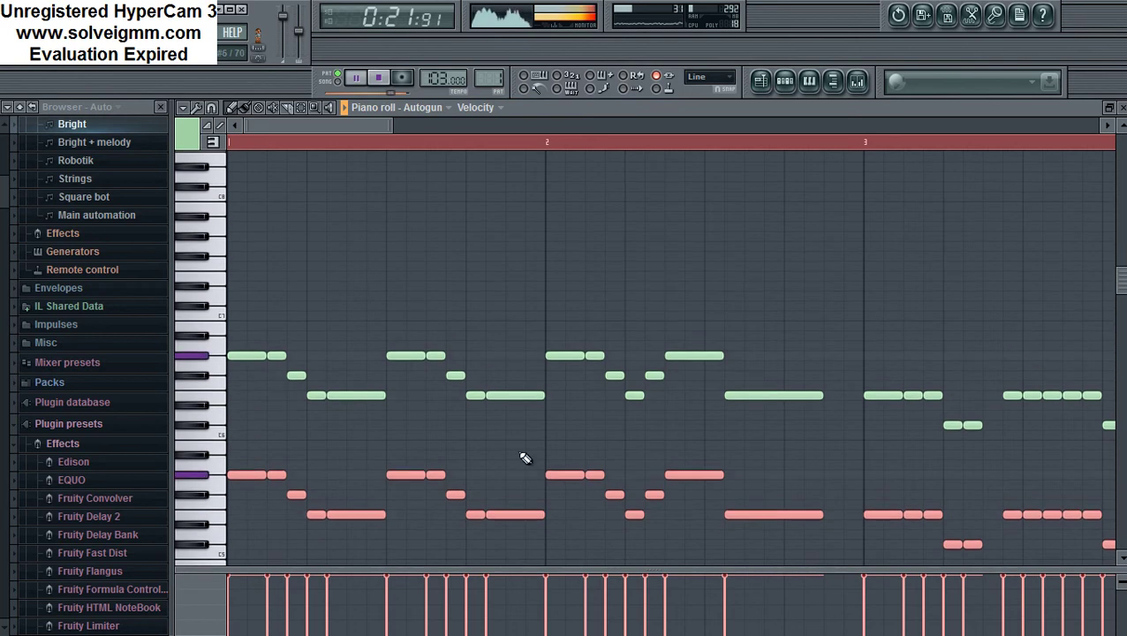
left_click_drag(253, 477, 228, 243)
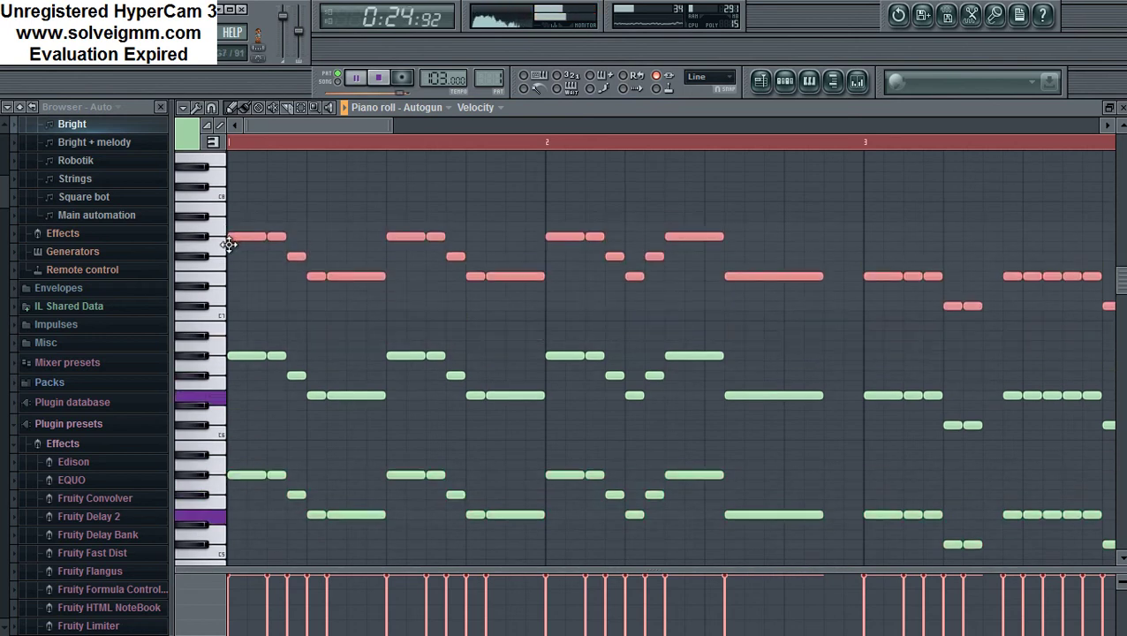
left_click(812, 83)
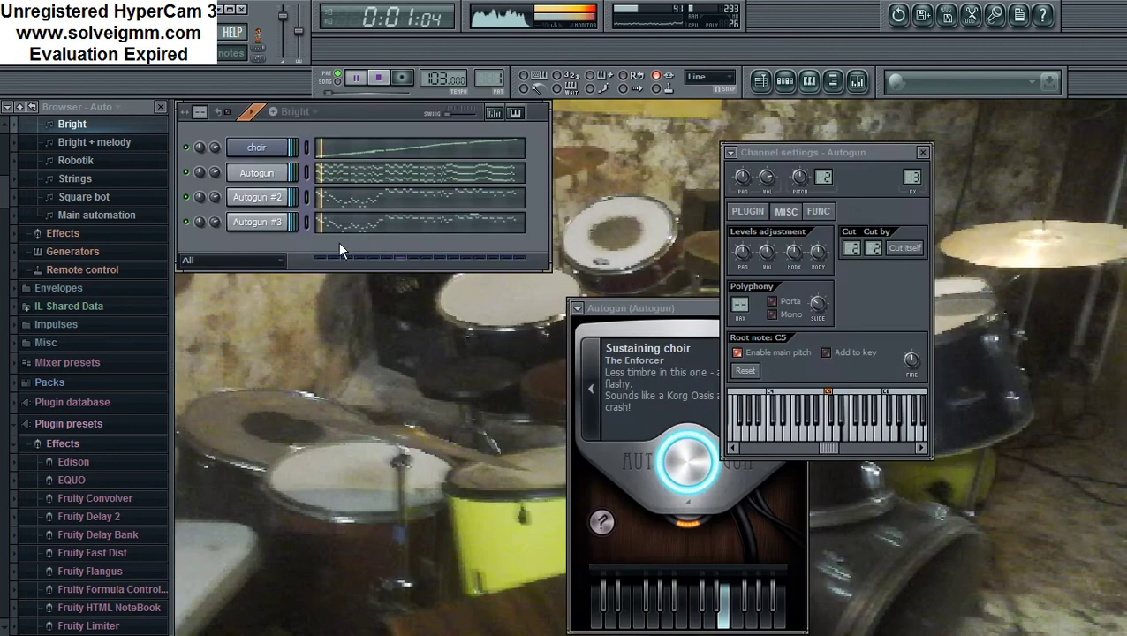
Duplicate all Autogun #2 notes one and two octaves up in the piano roll, keeping the original notes.
left_click(305, 195)
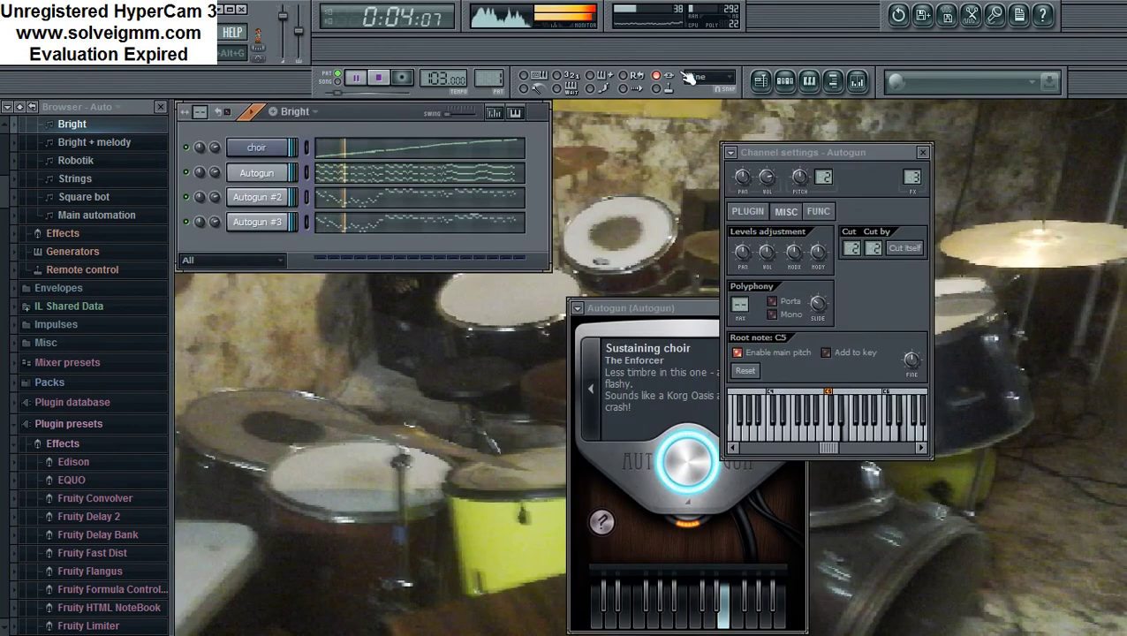
left_click(809, 80)
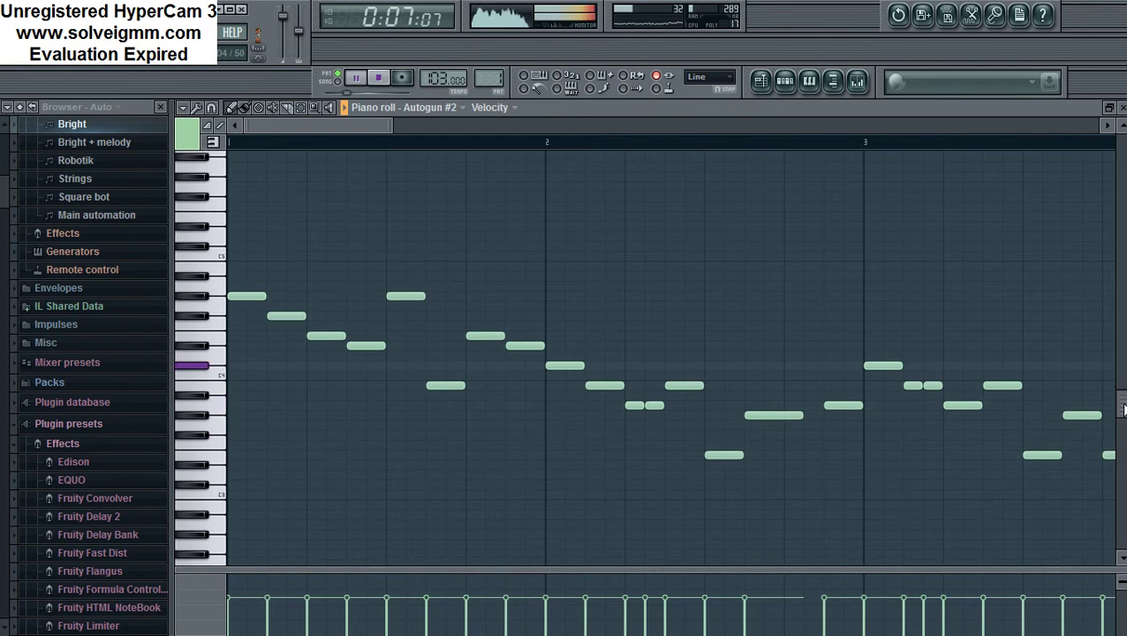
left_click_drag(1121, 410, 1121, 338)
key("ctrl+a")
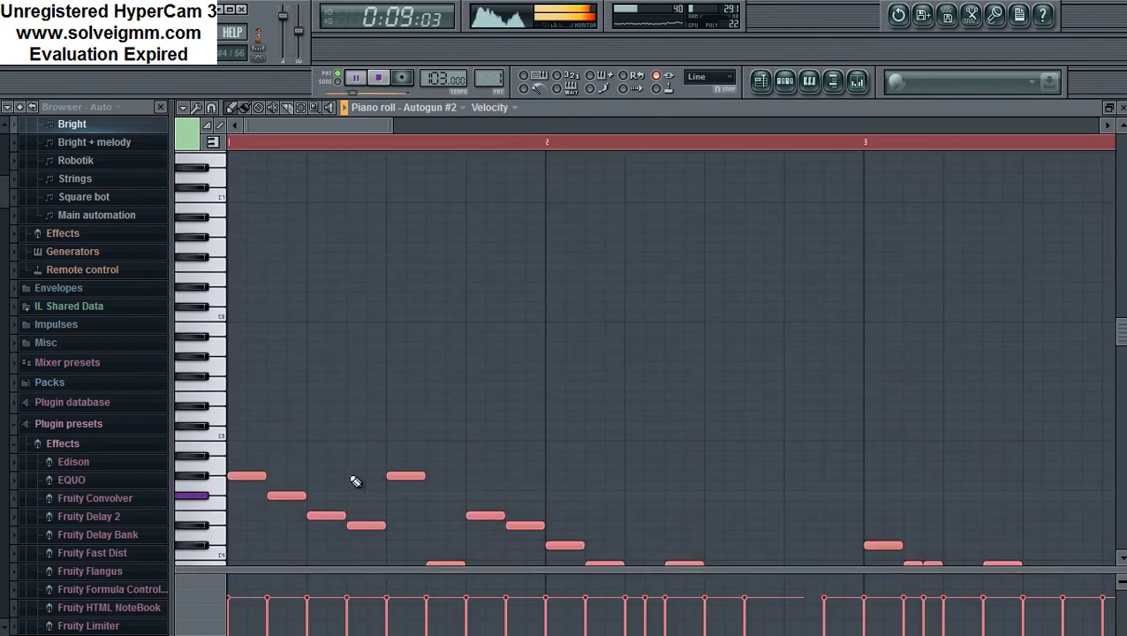
left_click_drag(237, 476, 216, 234)
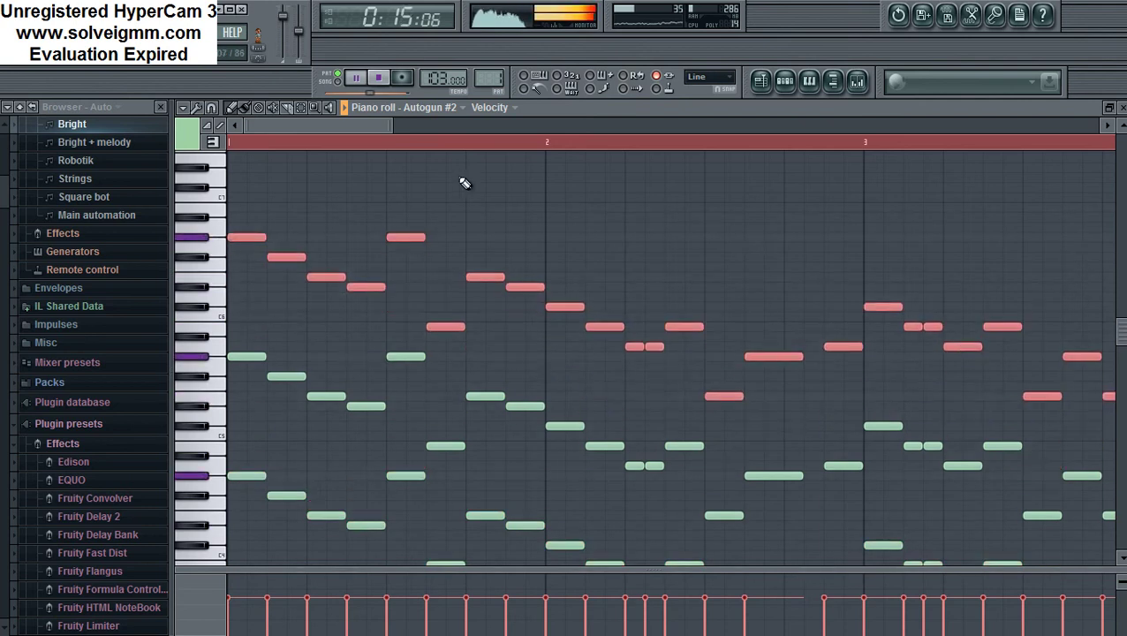
left_click(812, 80)
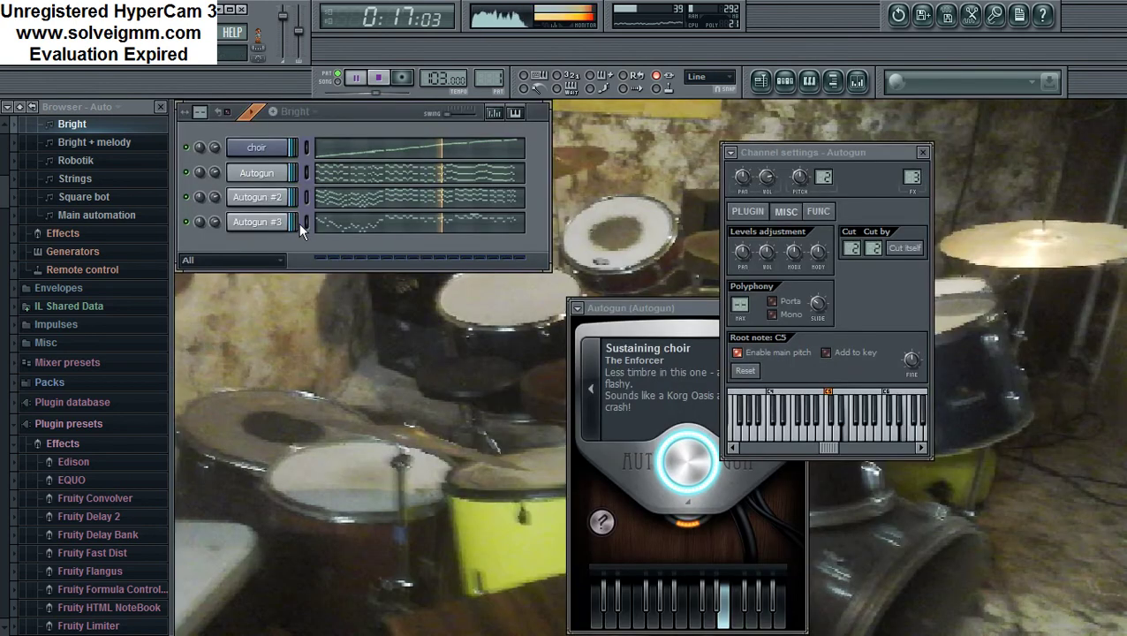
Add copies of all Autogun #3 notes one octave and two octaves above the original part.
left_click(809, 81)
key("ctrl+a")
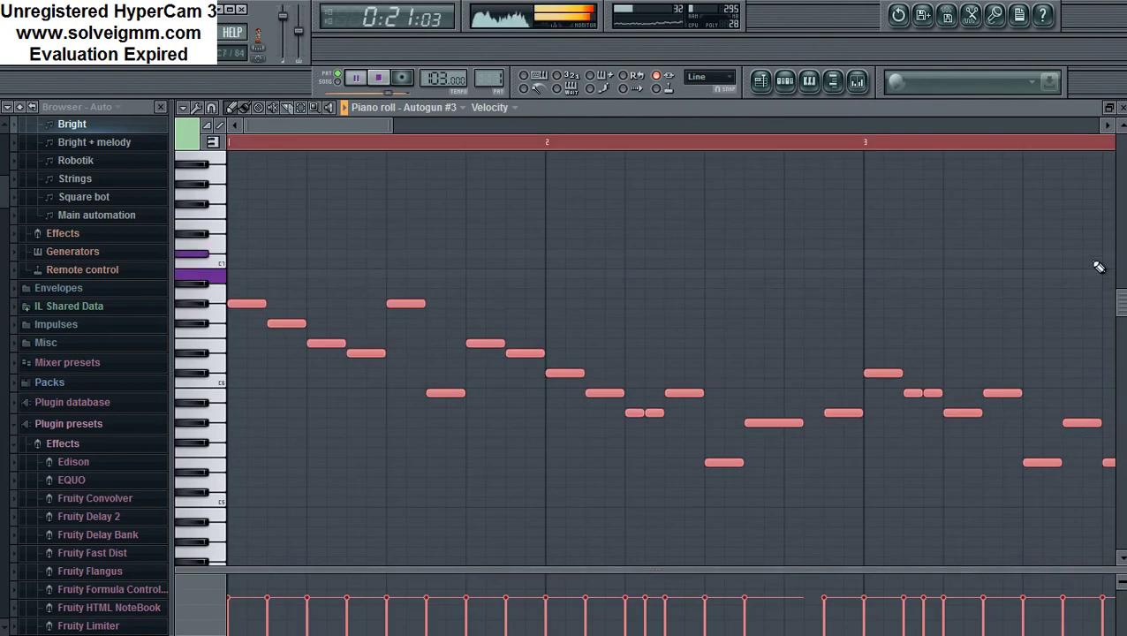
scroll(655, 391, "up", 3)
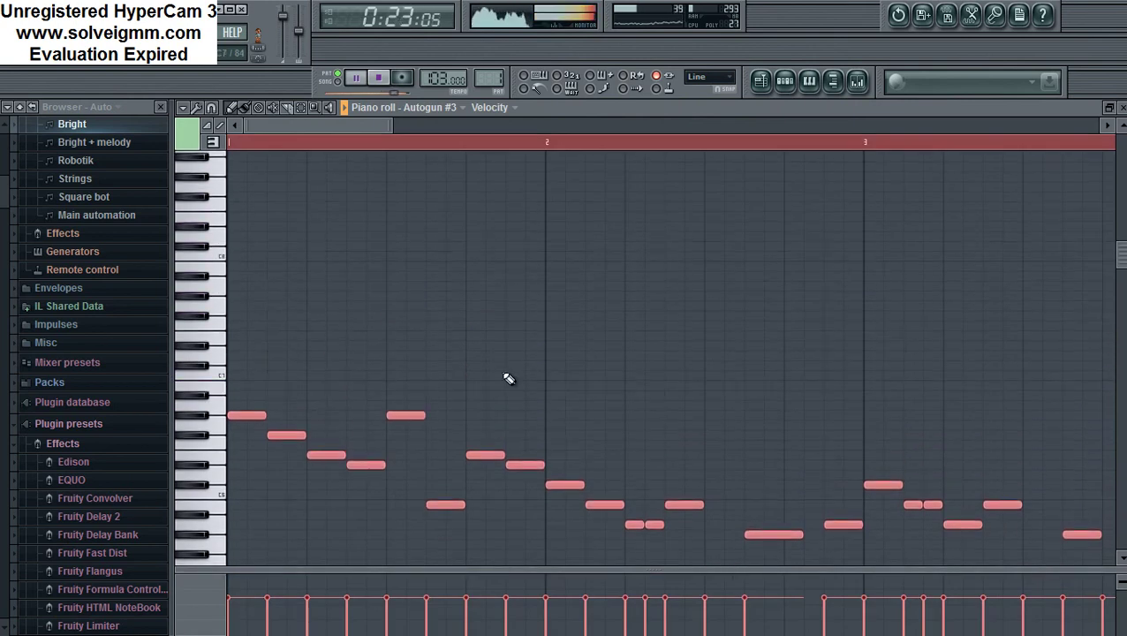
left_click_drag(234, 414, 219, 297, "shift")
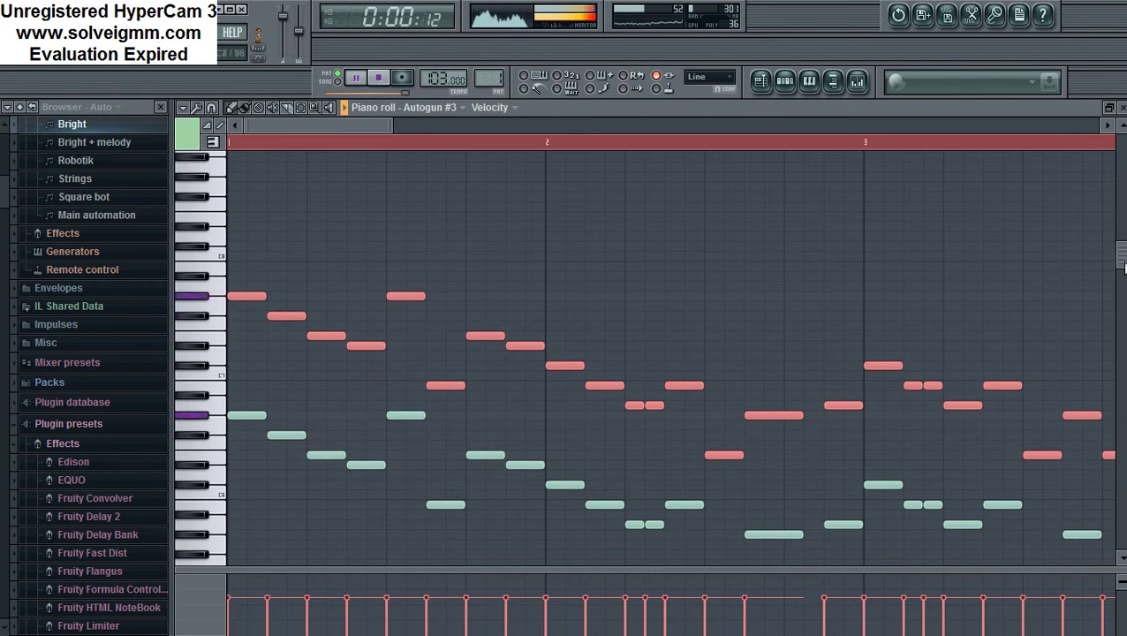
left_click_drag(1120, 262, 1121, 215)
key("shift+i")
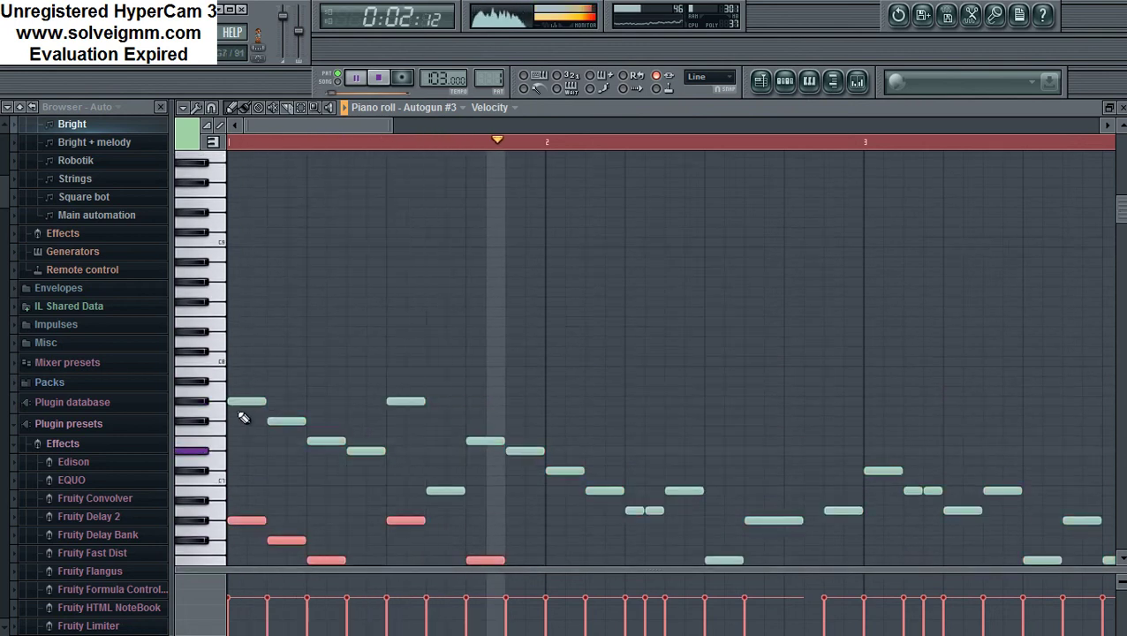
left_click_drag(233, 537, 231, 300, "shift")
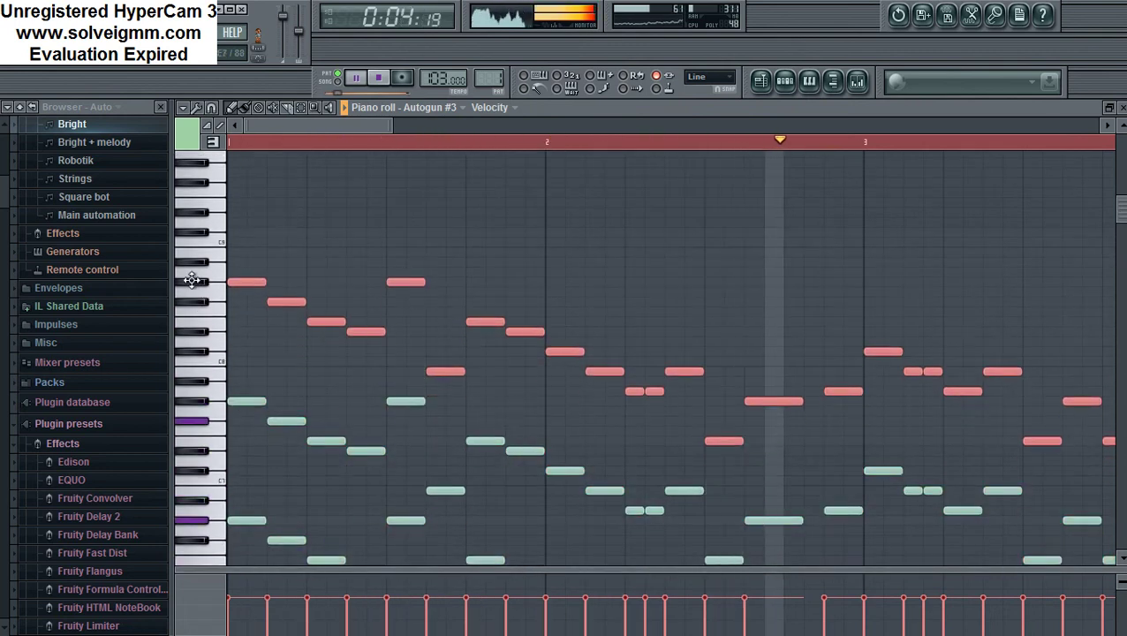
left_click(816, 87)
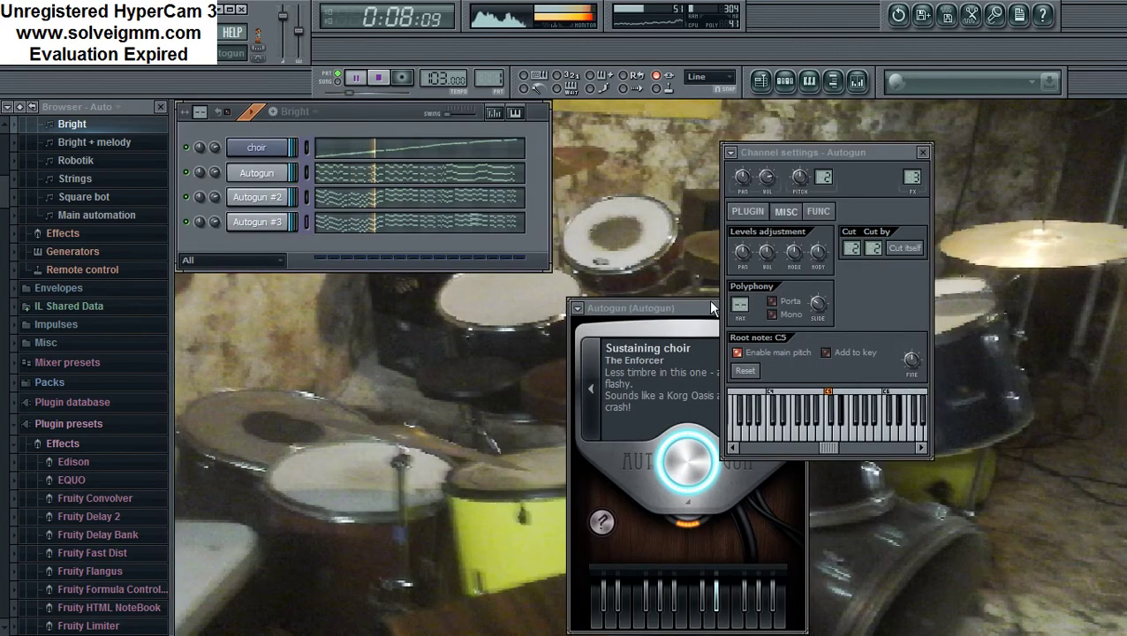
Clear the workspace by closing the Autogun plugin and channel settings windows and collapsing the browser folders, and stop the pattern.
left_click_drag(708, 300, 455, 299)
left_click(544, 302)
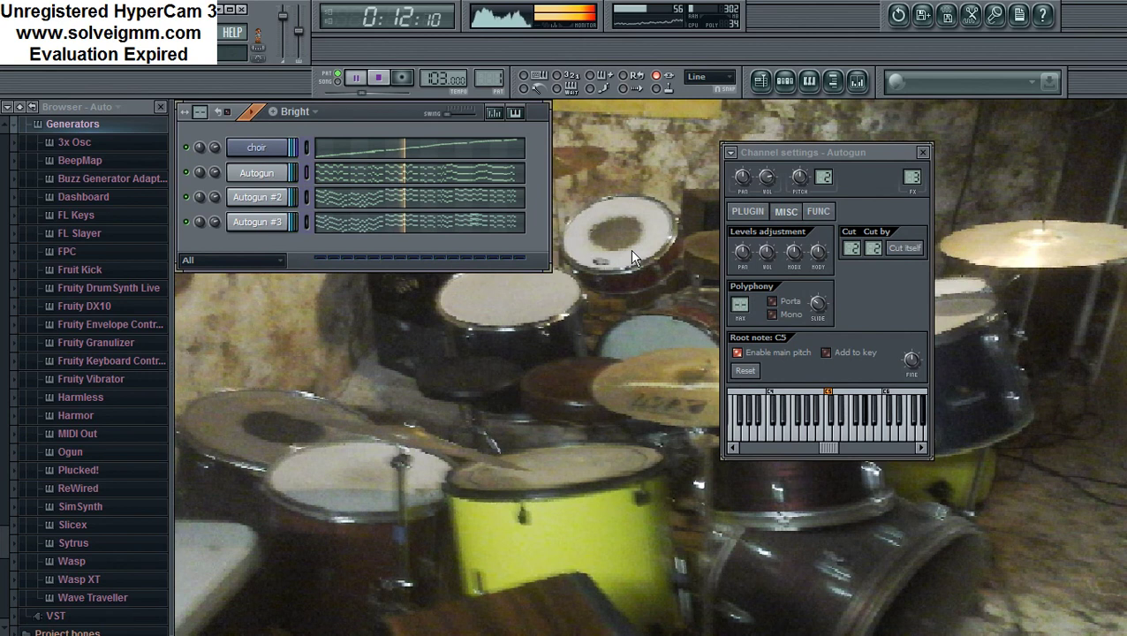
left_click(20, 108)
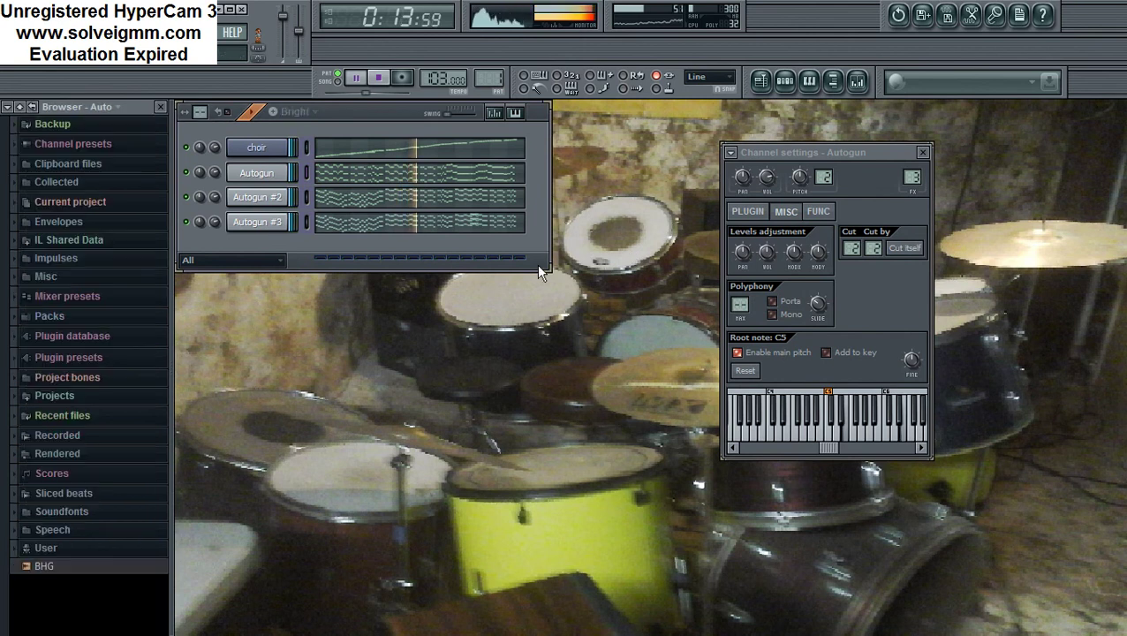
left_click(923, 153)
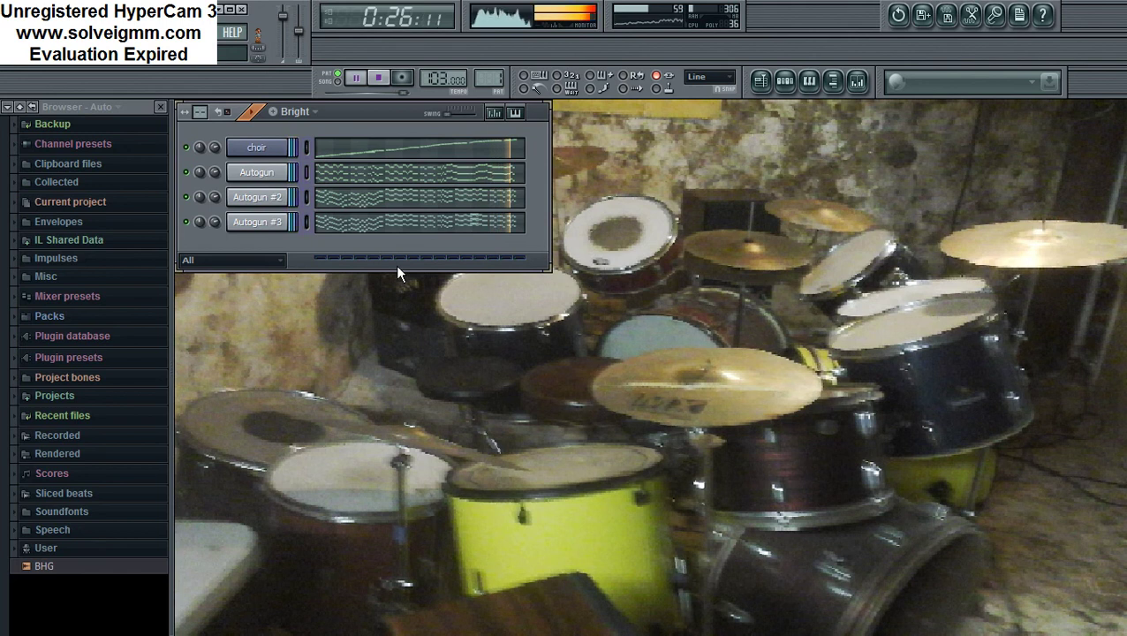
left_click(378, 78)
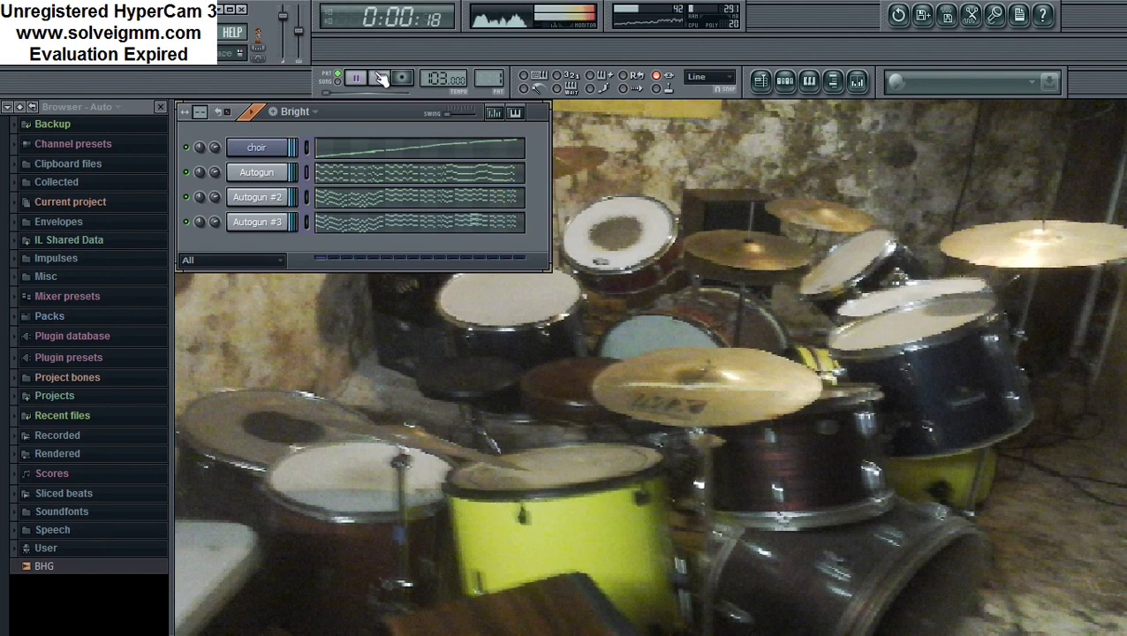
Switch to Windows Explorer's Vocals folder and play the Five Nights At Freddy's Song vocals from about two-thirds through the track.
key("super")
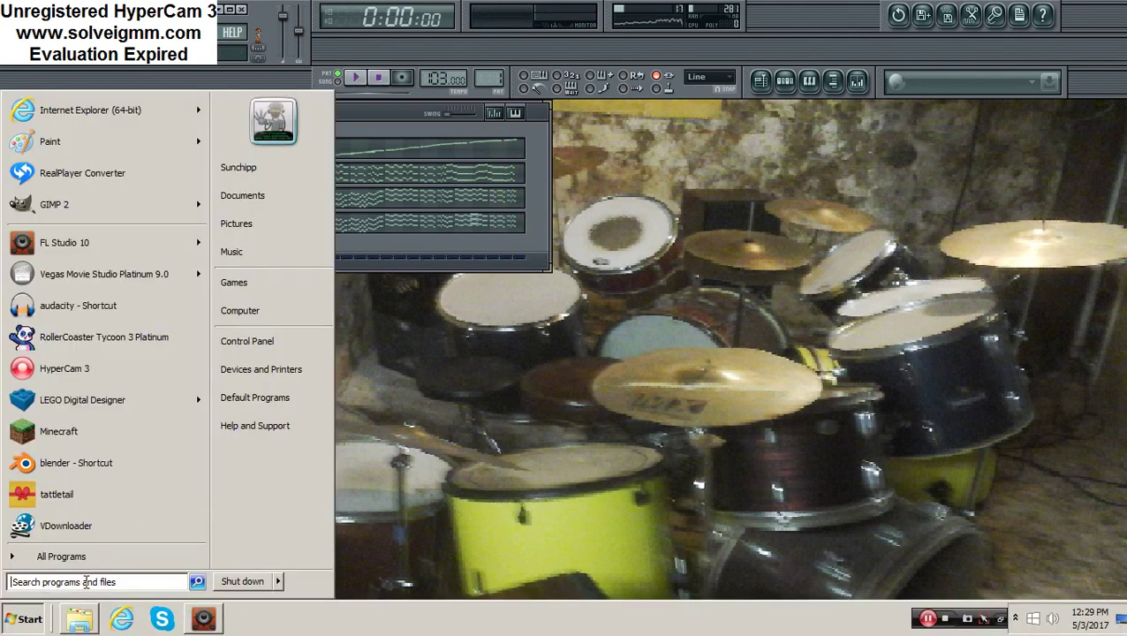
left_click(81, 617)
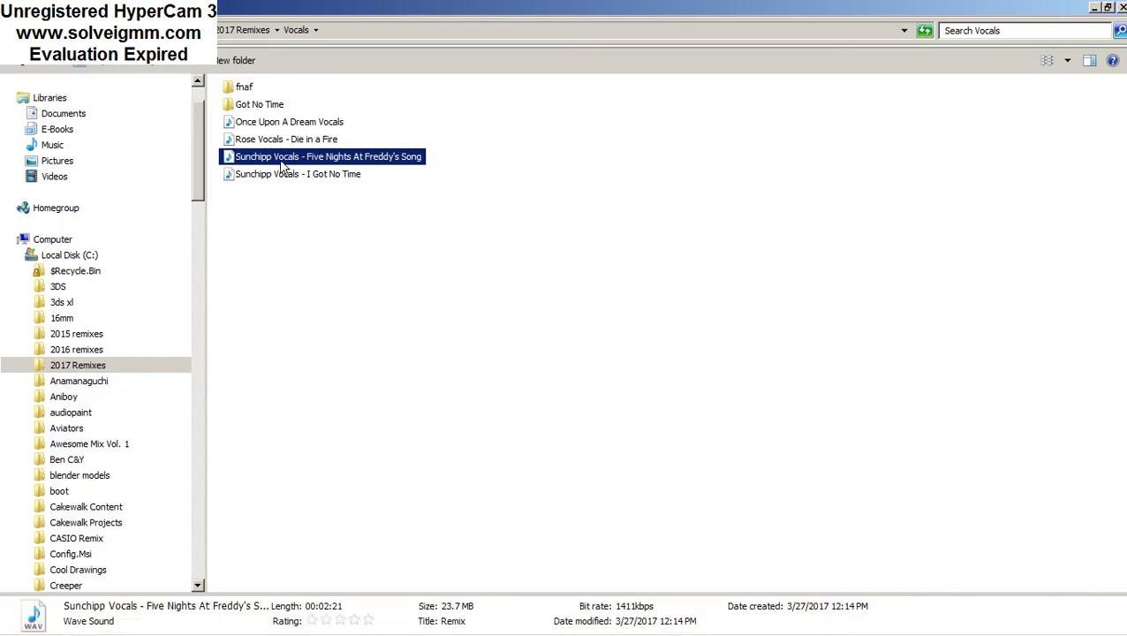
double_click(283, 161)
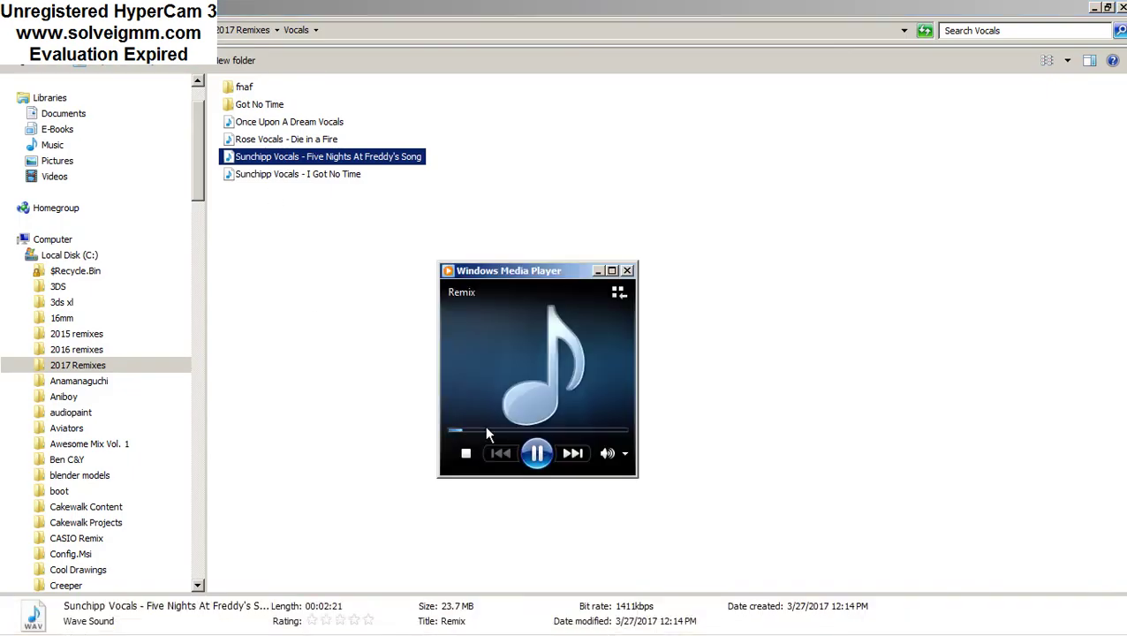
left_click(583, 432)
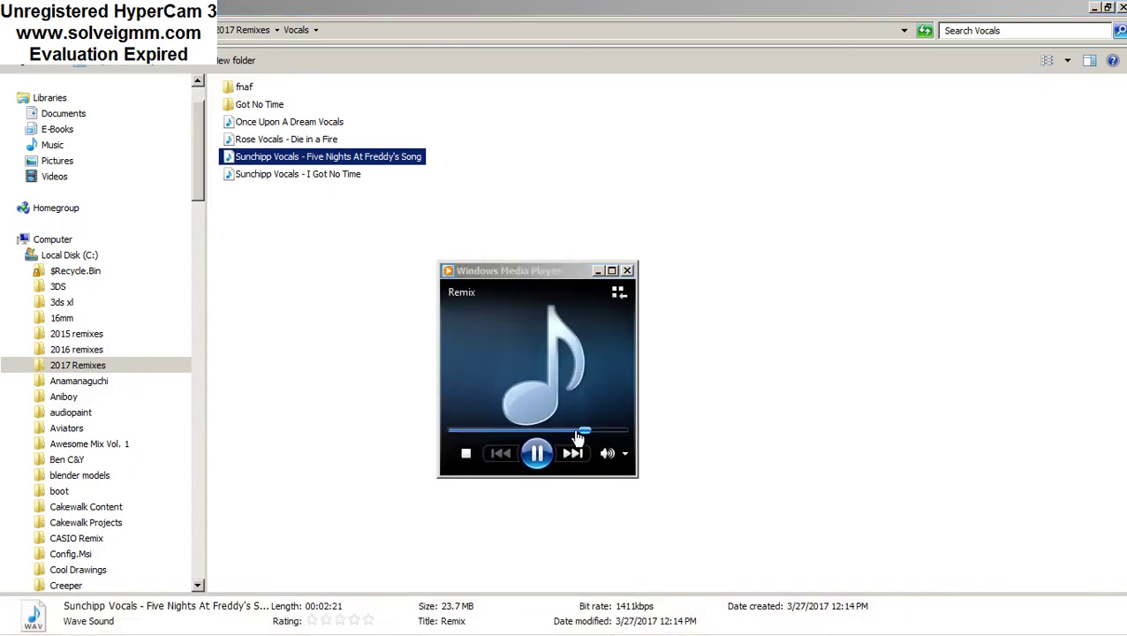
left_click(570, 432)
left_click_drag(571, 269, 679, 168)
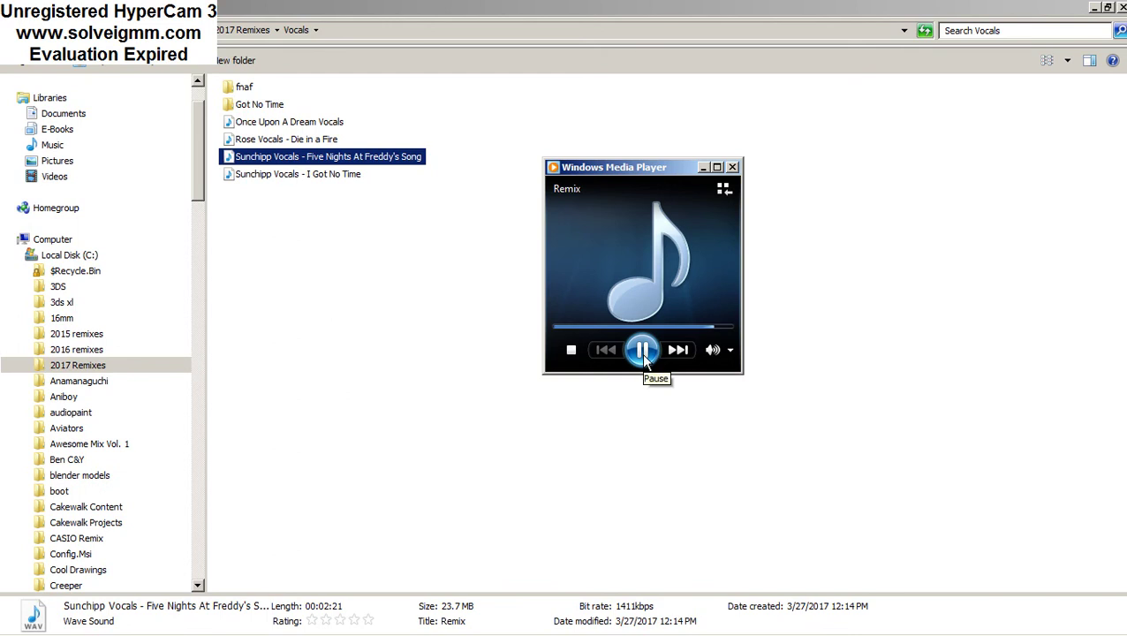
Open the audotuned folder inside fnaf and play the finished Choir recording.
double_click(240, 86)
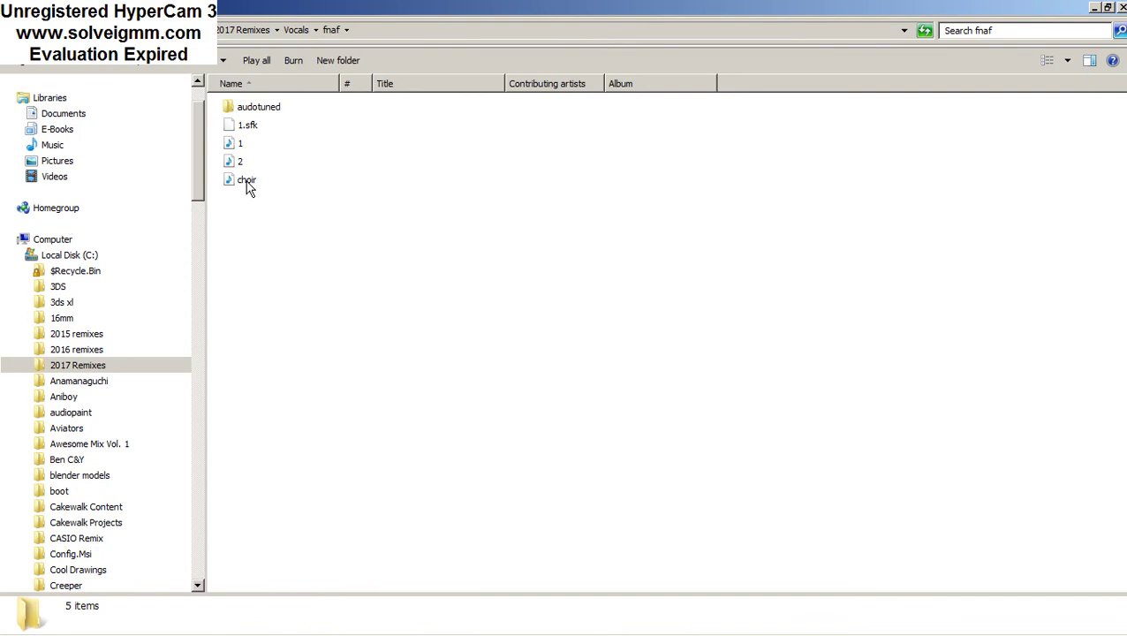
mouse_move(249, 189)
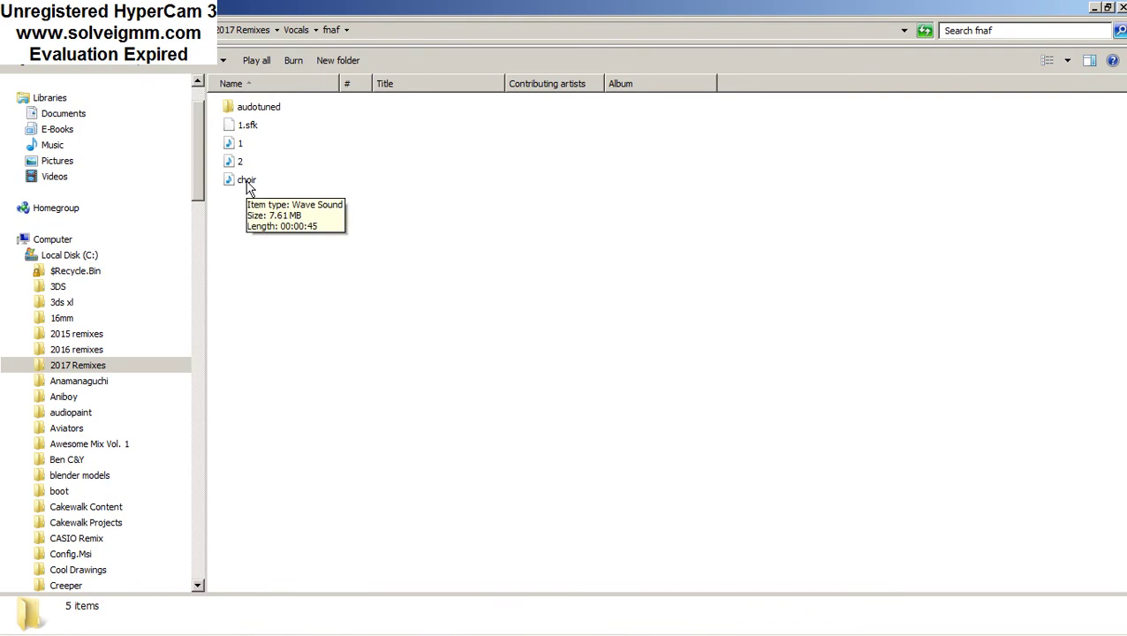
double_click(263, 110)
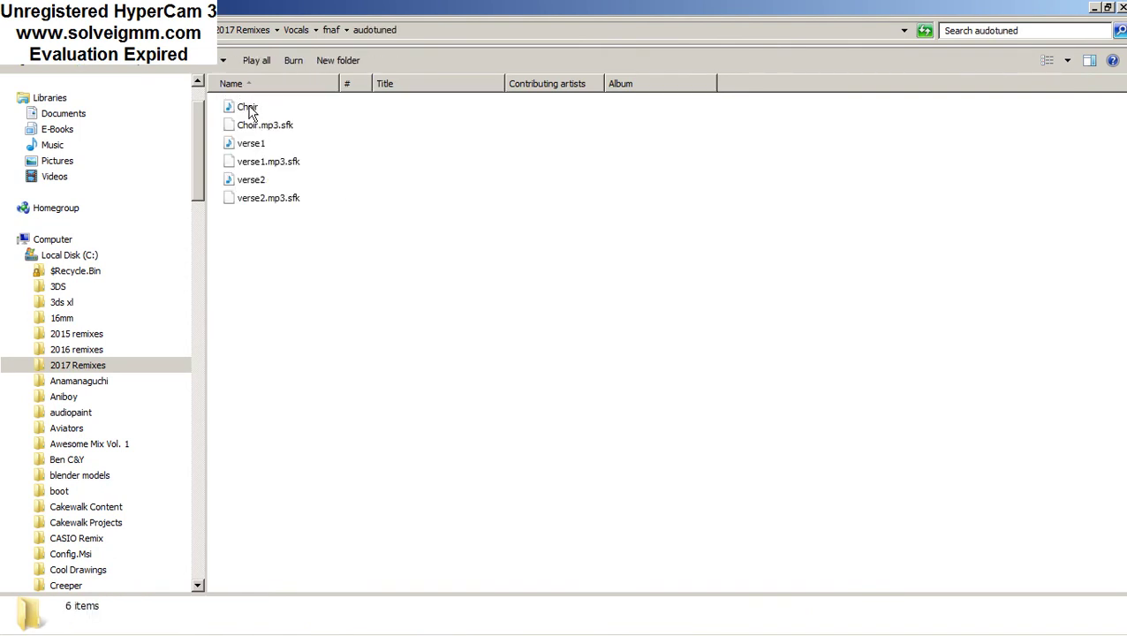
double_click(250, 109)
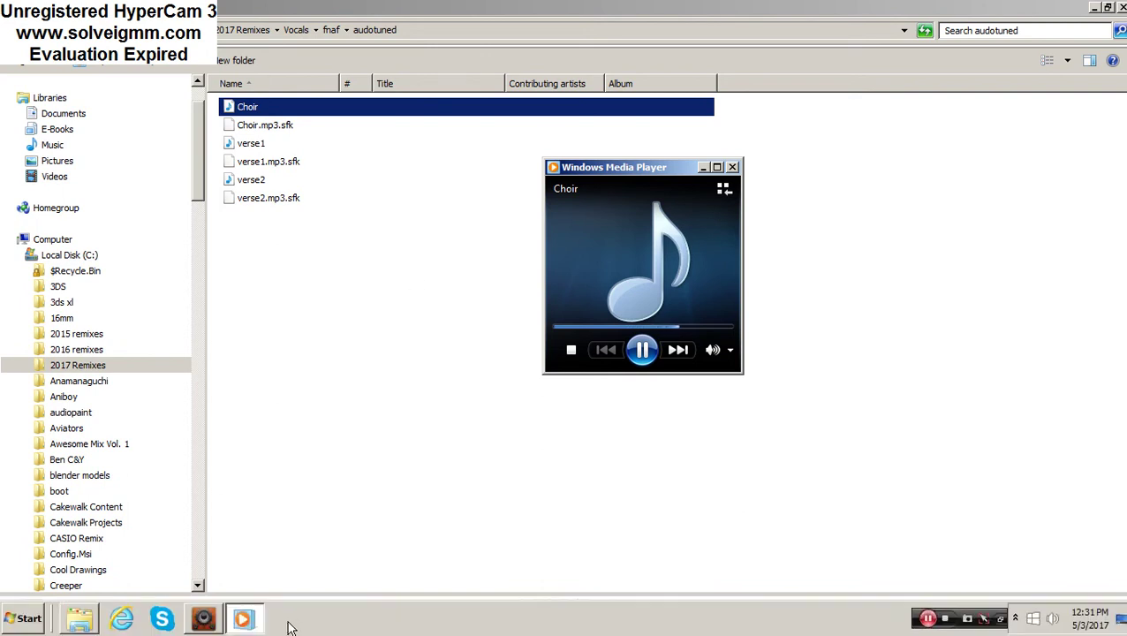
Switch back to FL Studio, play the Bright pattern, open Autogun #2's channel settings, and stop playback.
mouse_move(210, 623)
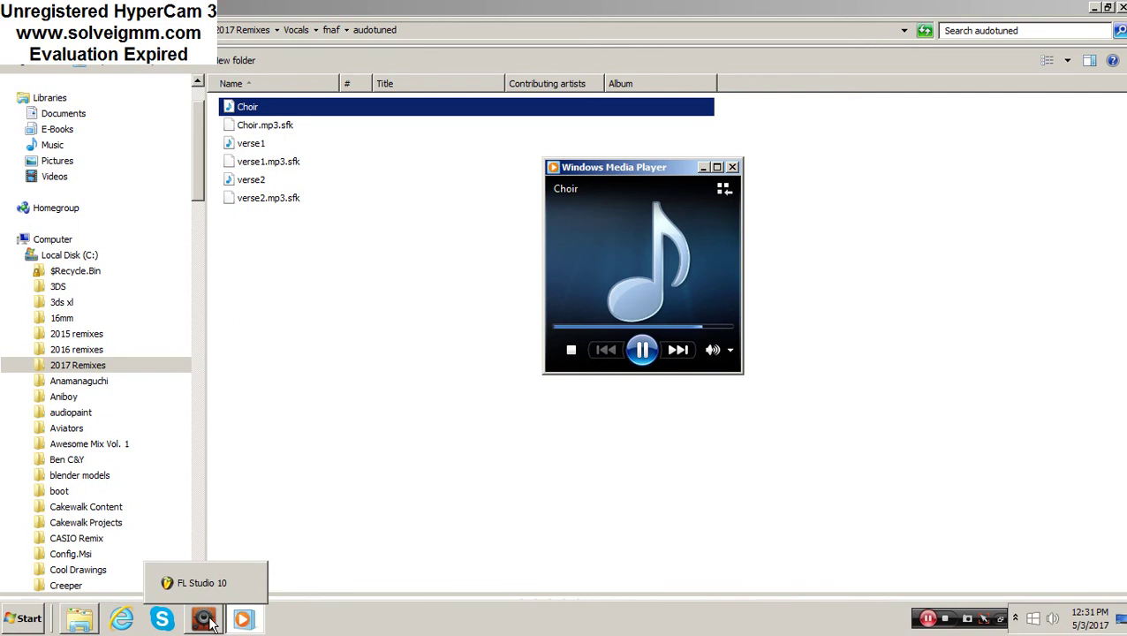
left_click(210, 623)
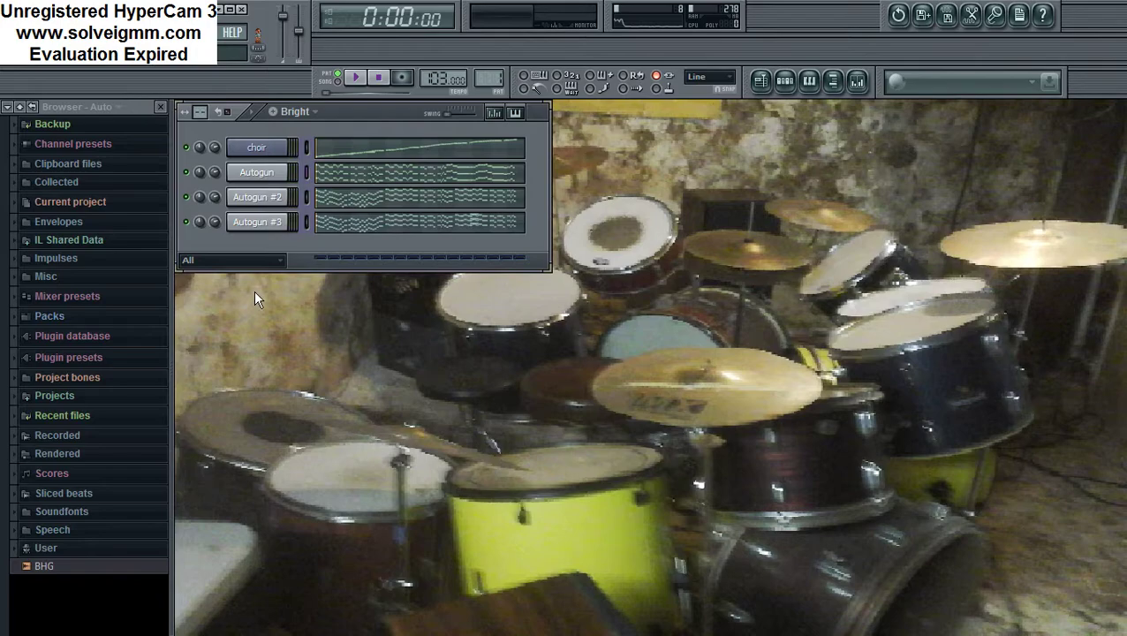
left_click(357, 79)
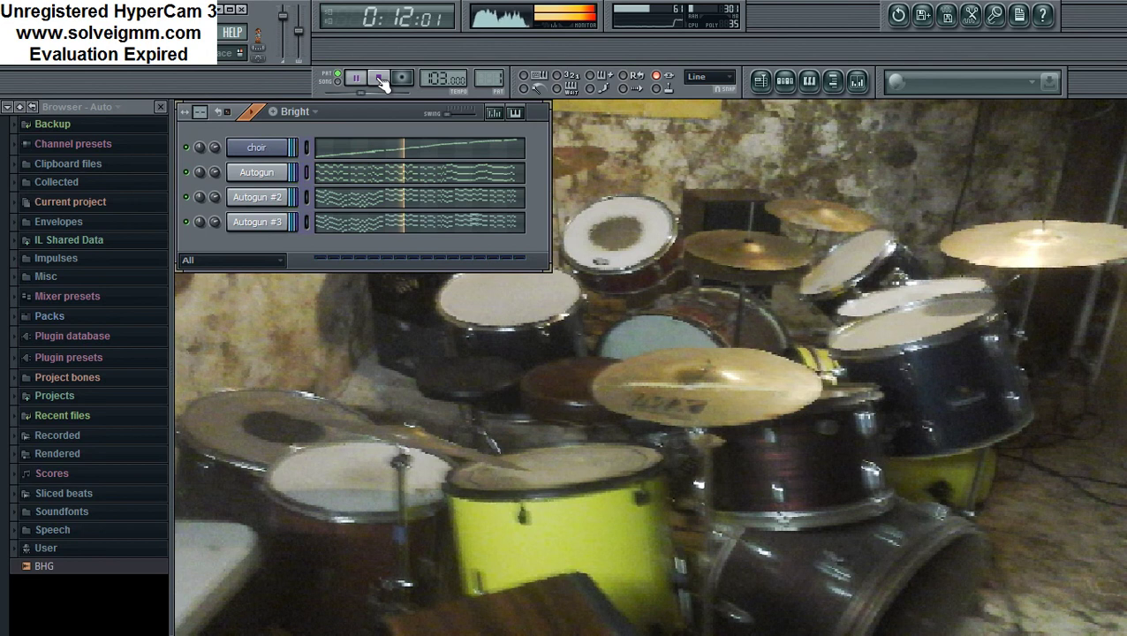
left_click(260, 201)
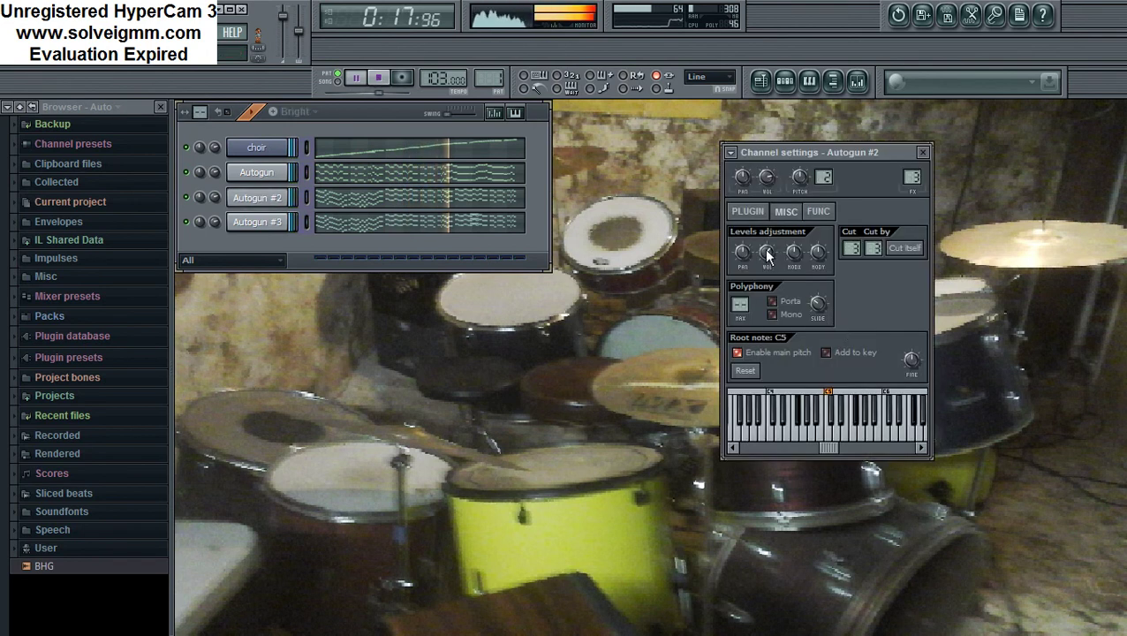
left_click(382, 78)
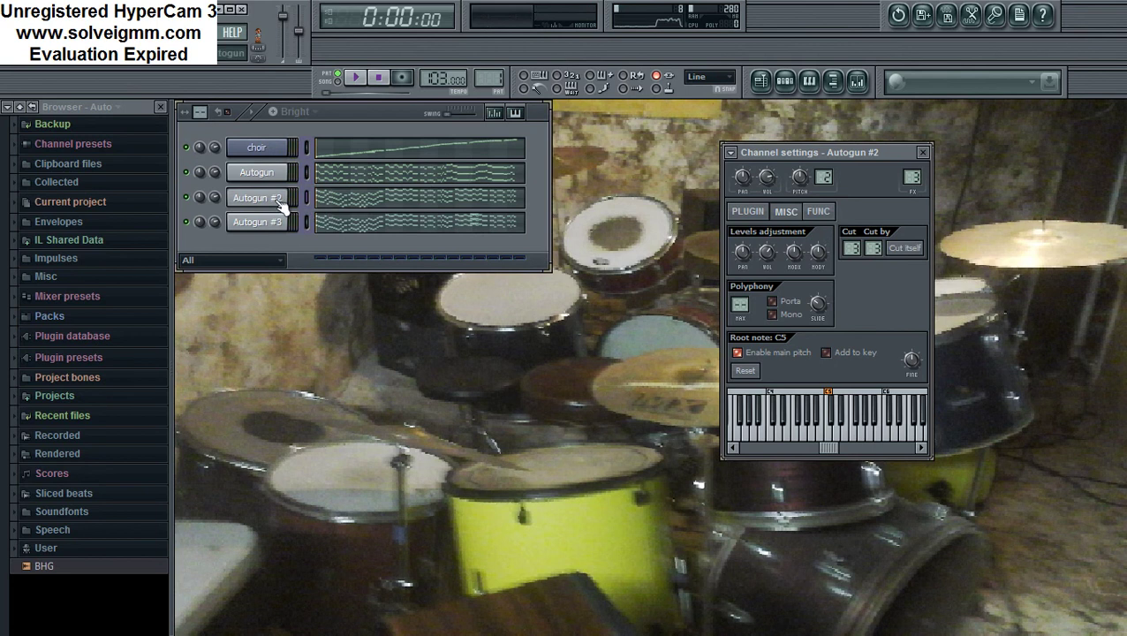
Delete all Autogun #2 notes in the piano roll.
left_click(807, 84)
key("ctrl+a")
key("Delete")
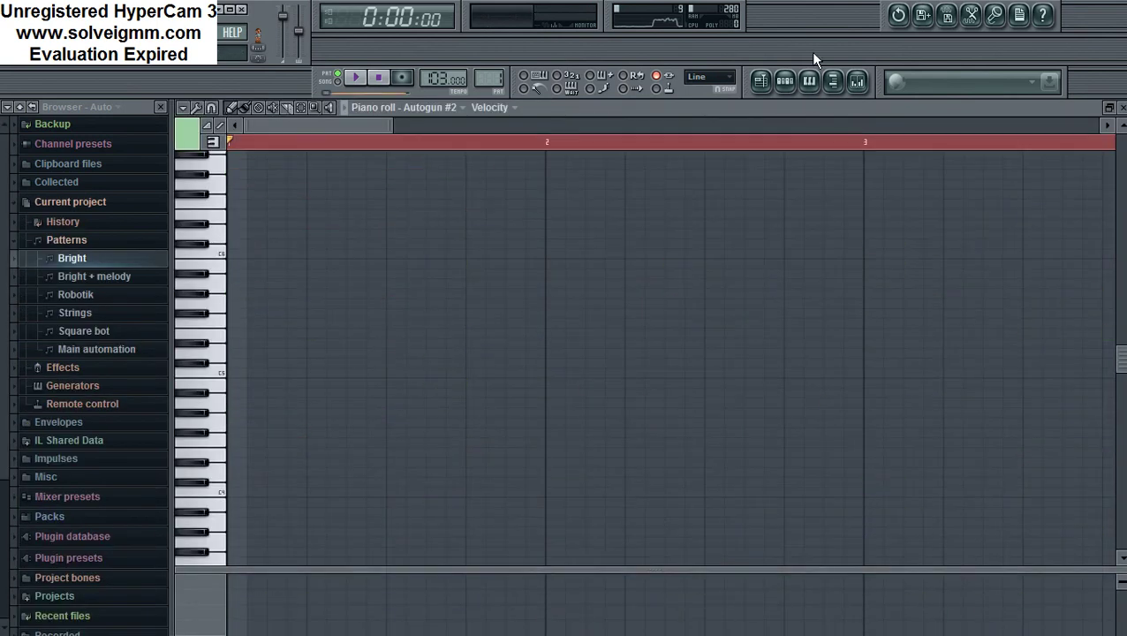
left_click(818, 81)
View the Autogun notes in the piano roll, and undo the deletion of the Autogun #2 notes.
left_click(308, 176)
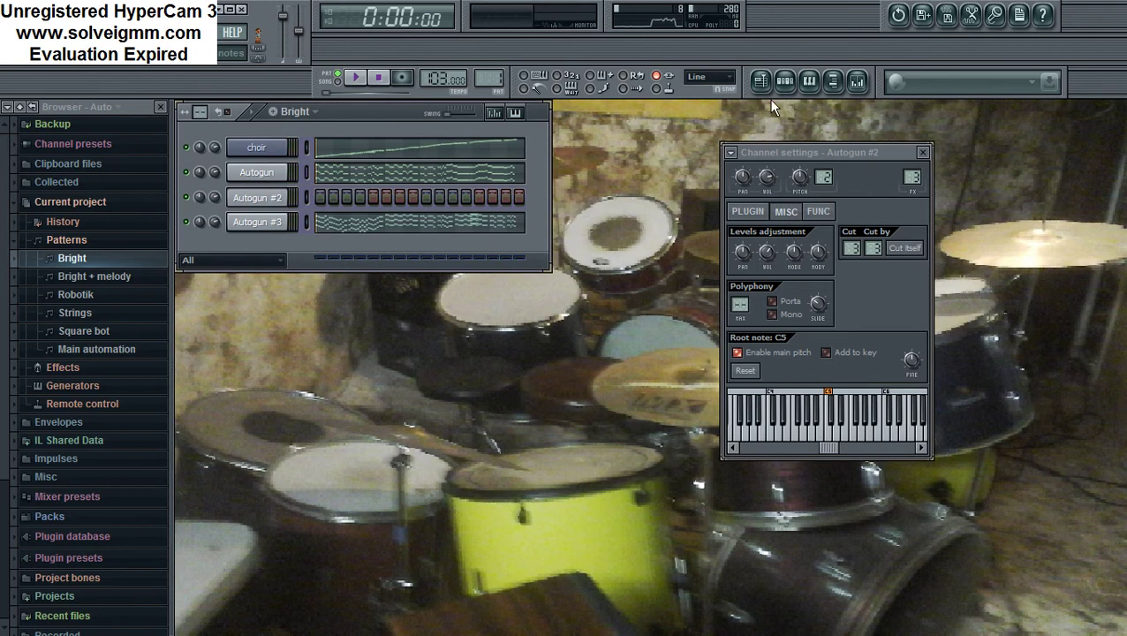
left_click(808, 81)
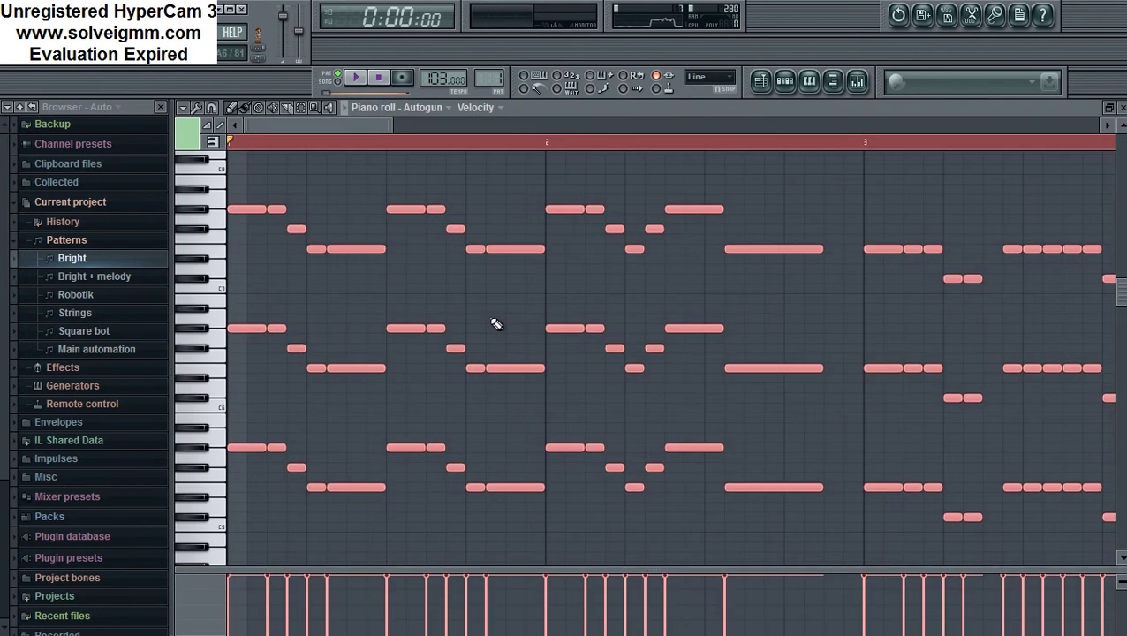
left_click(807, 85)
left_click(308, 201)
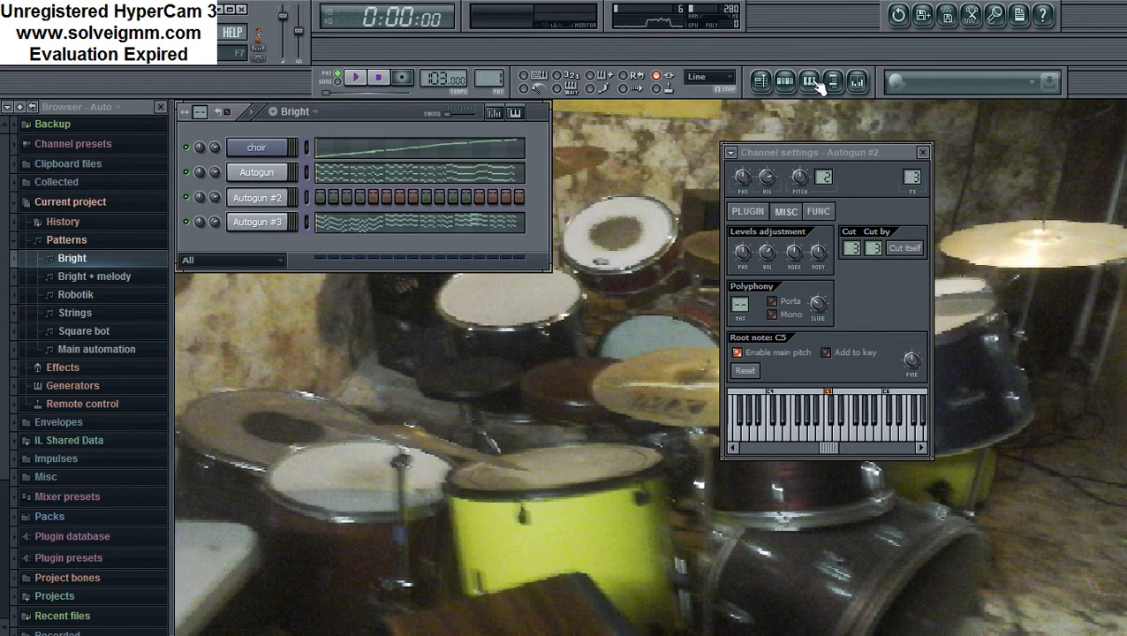
key("ctrl+z")
Play the pattern while reviewing the Autogun #2 notes through to the end of the piano roll, and stop playback.
left_click(353, 78)
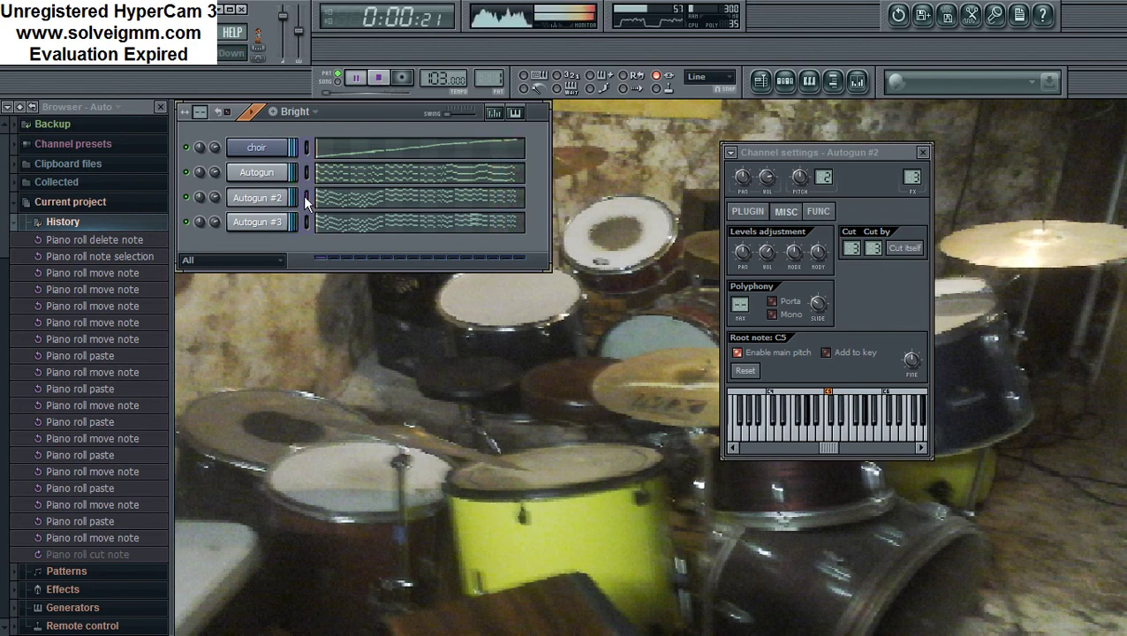
left_click(809, 81)
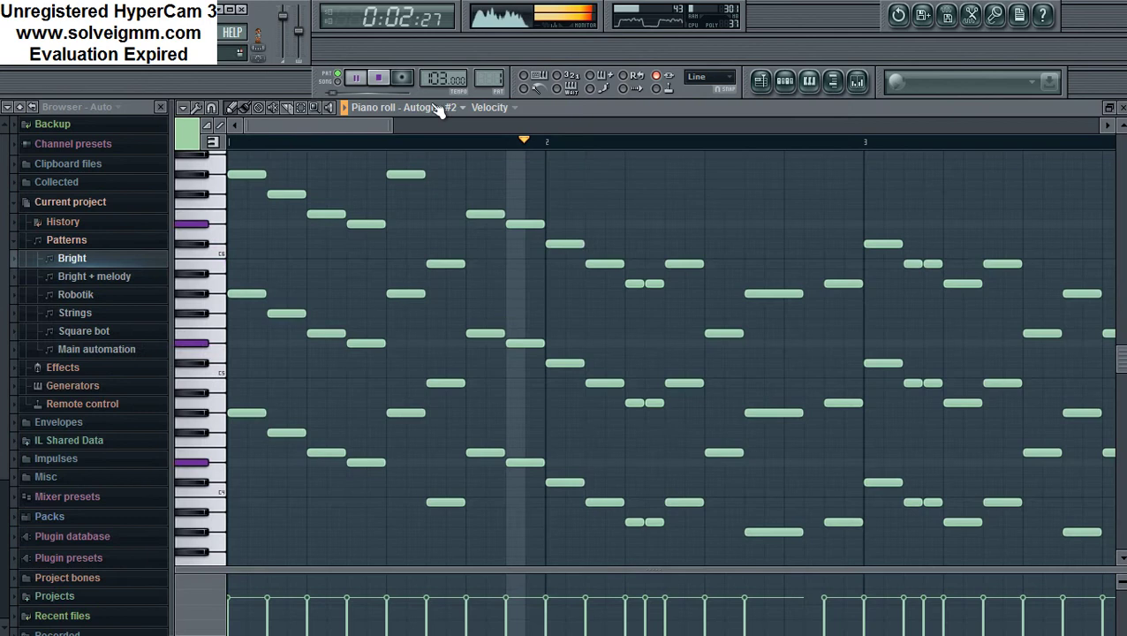
left_click_drag(290, 123, 1000, 138)
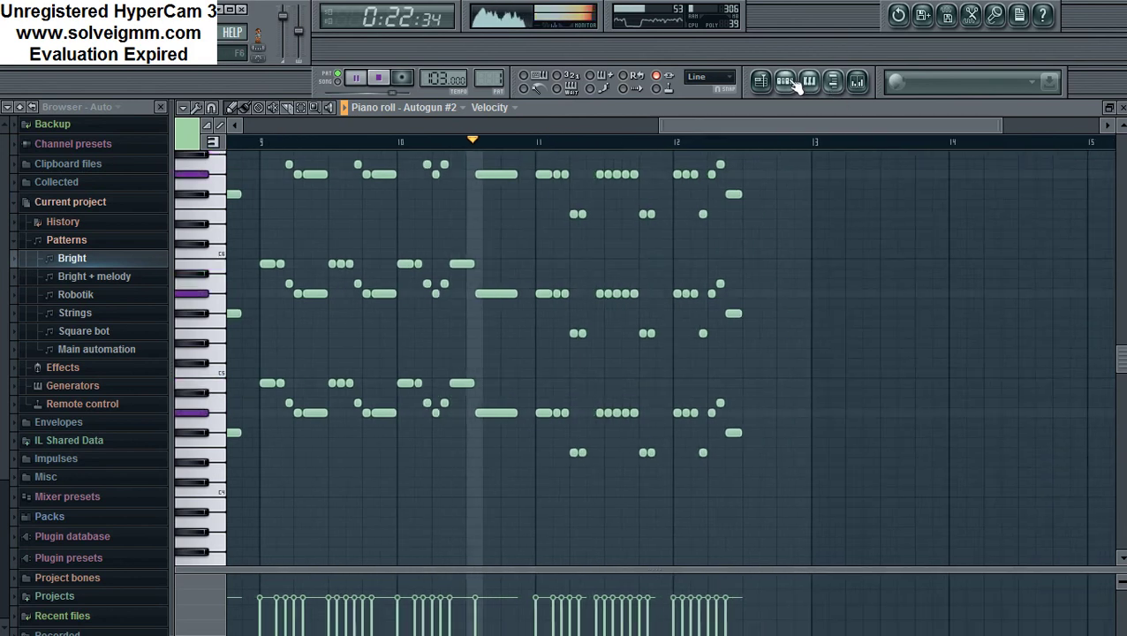
left_click(794, 81)
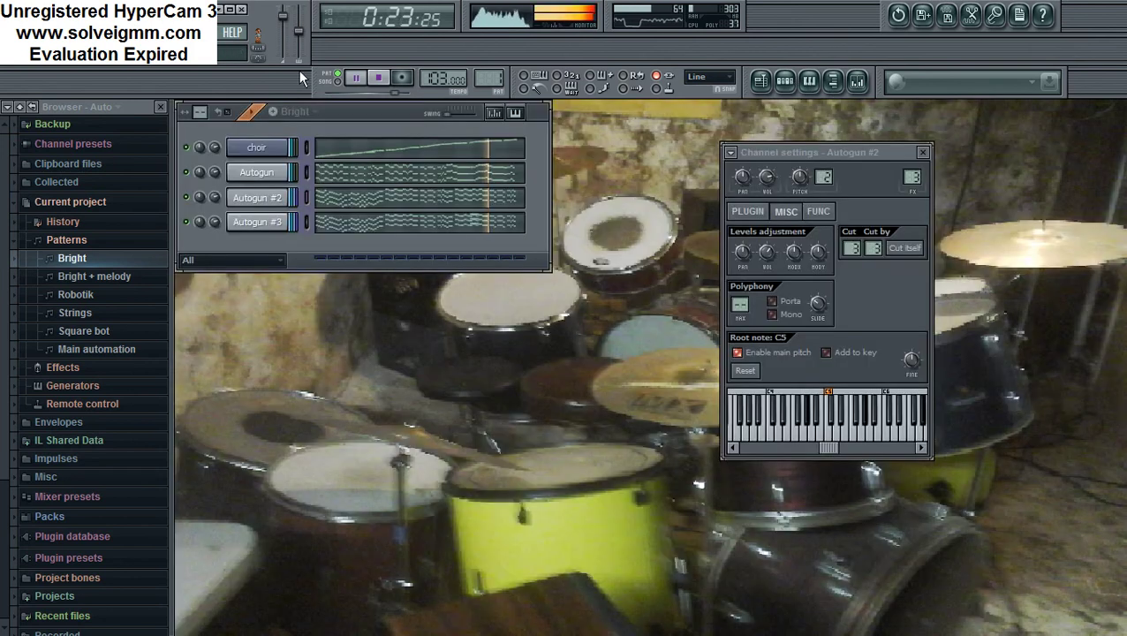
left_click(380, 78)
Start an MP3 export of the pattern and choose the audotuned folder under 2017 Remixes, Vocals, fnaf on Local Disk (C:).
left_click(20, 32)
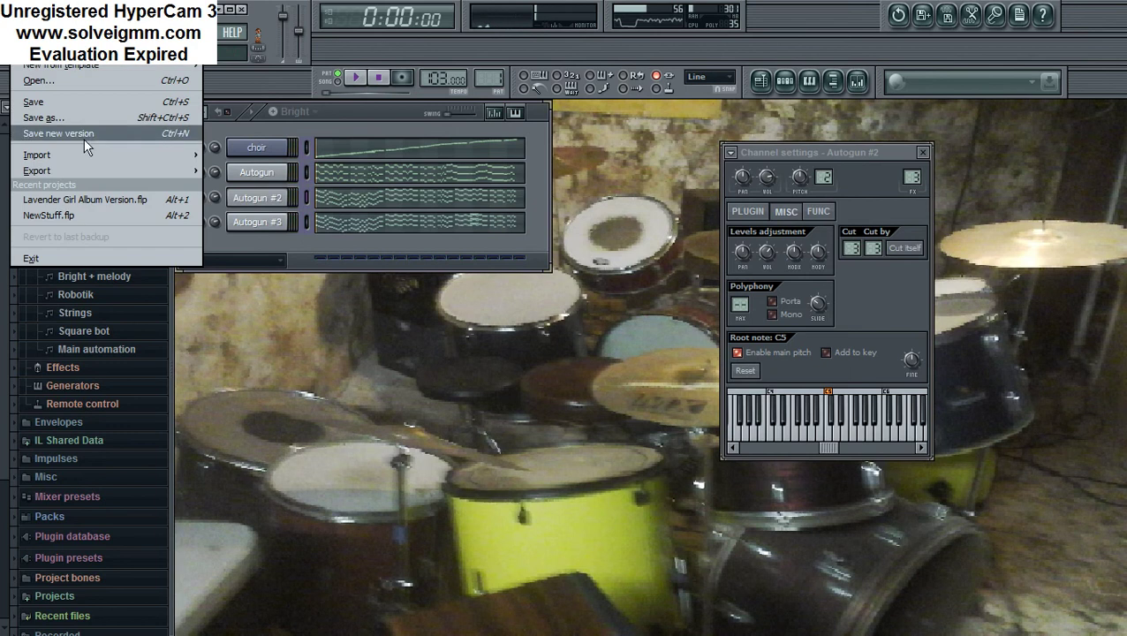
mouse_move(143, 166)
left_click(237, 201)
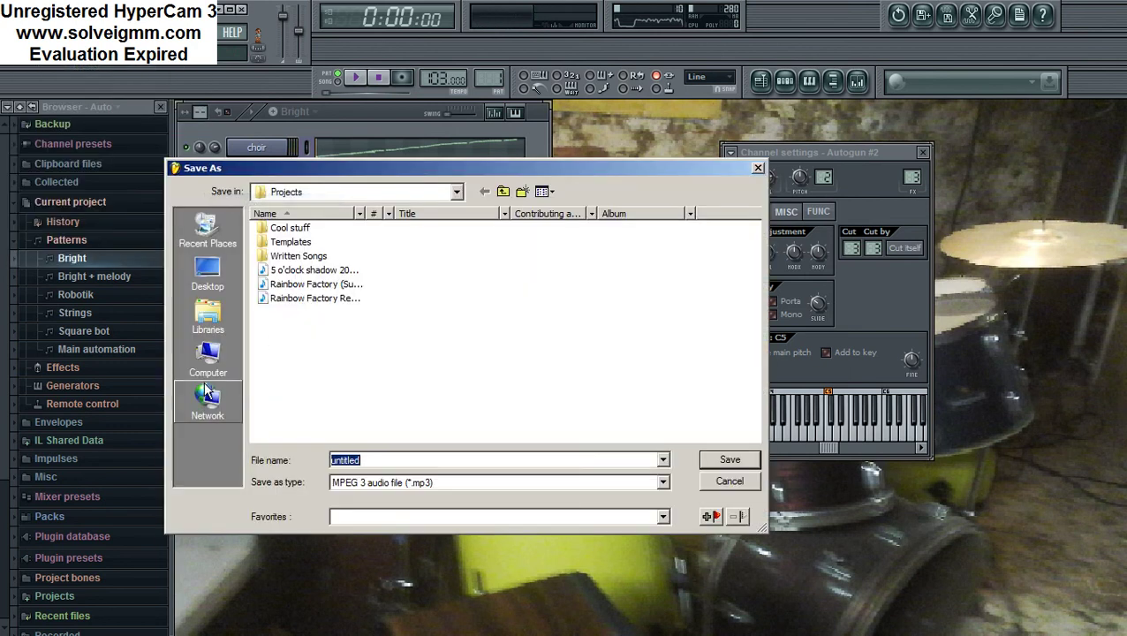
left_click(208, 360)
double_click(305, 267)
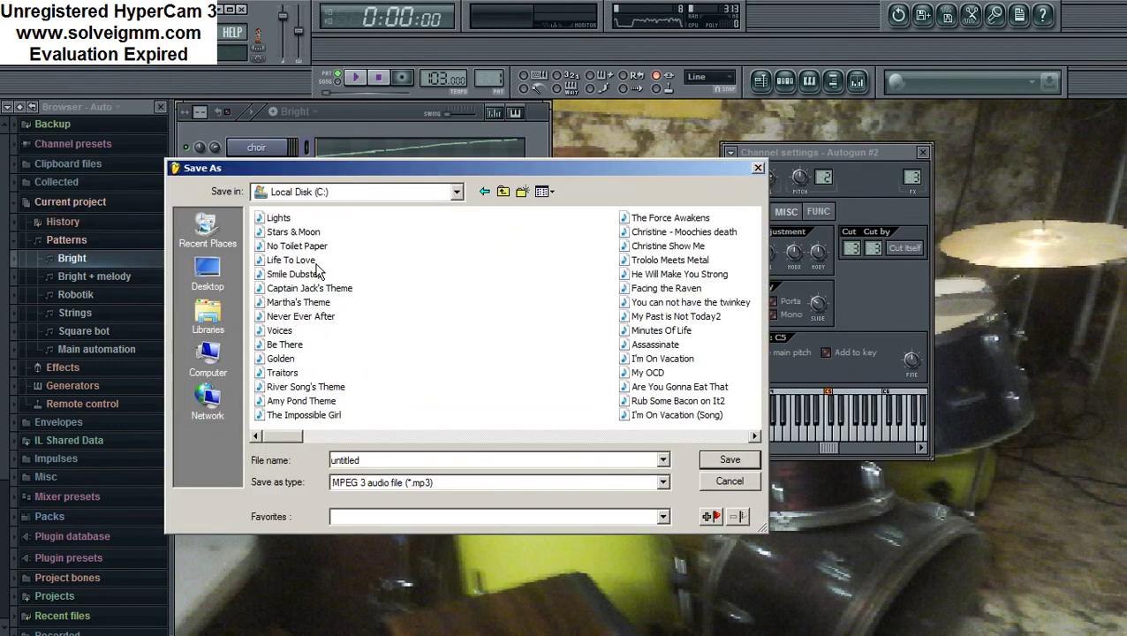
key("2")
key("Return")
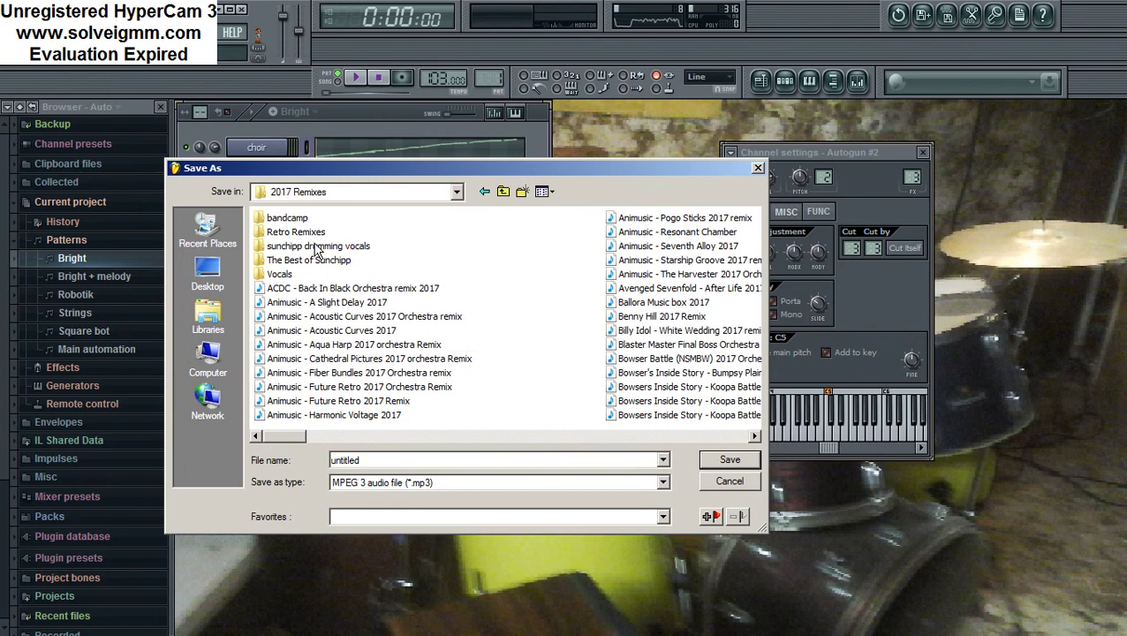
double_click(281, 274)
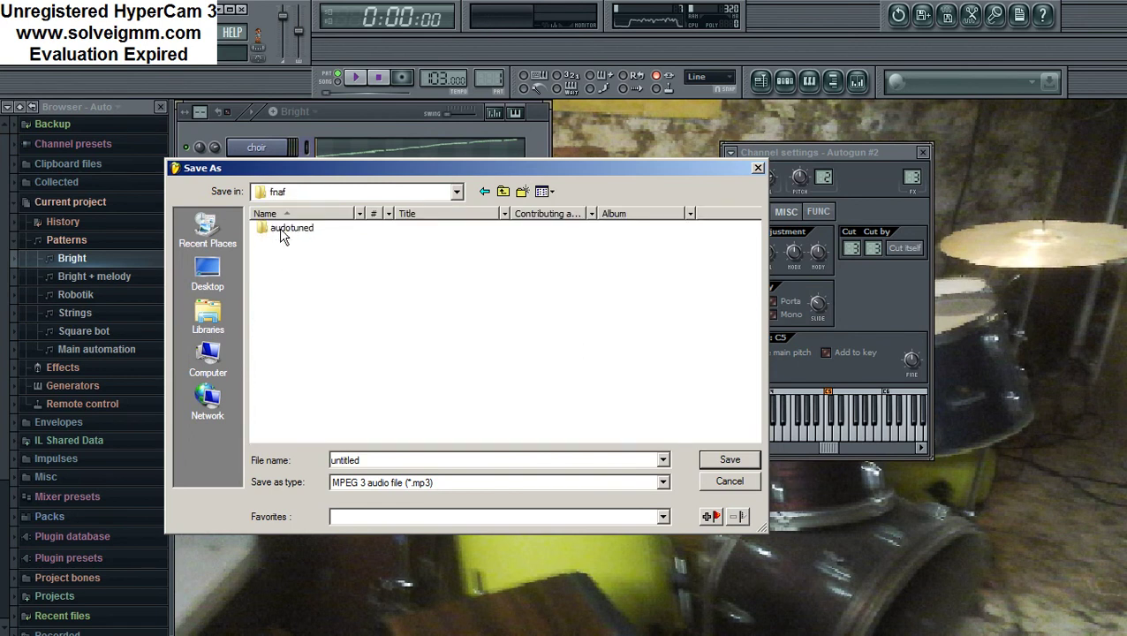
double_click(282, 229)
Name the MP3 export "Choir end" and render it in Pattern mode with 64-point sinc resampling at 160 kbps.
left_click(282, 243)
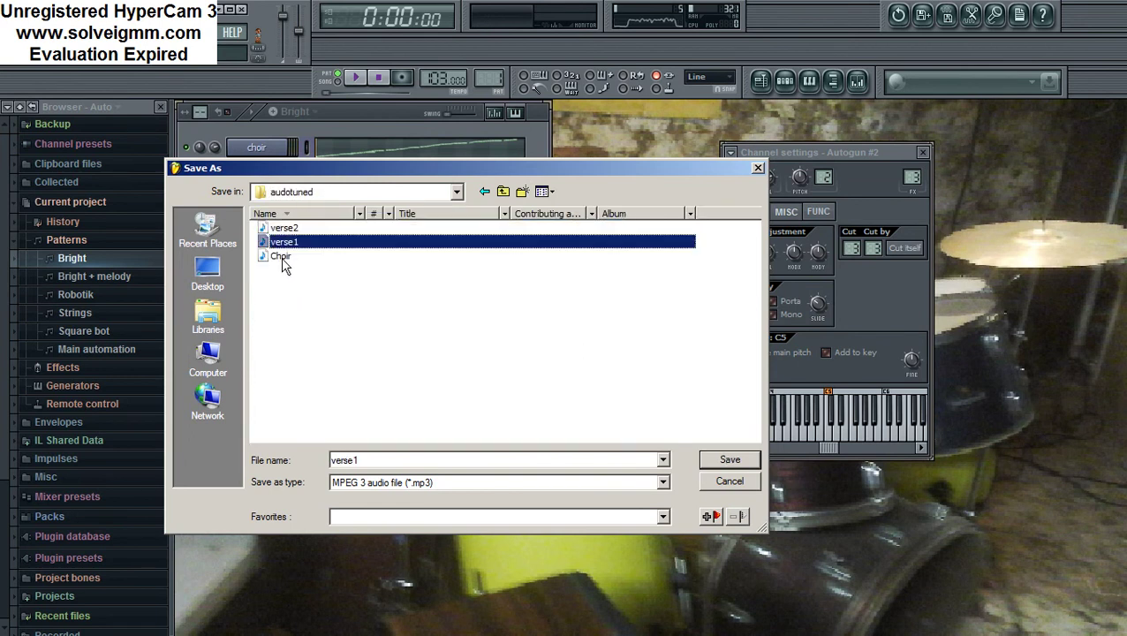
left_click(281, 259)
left_click(381, 460)
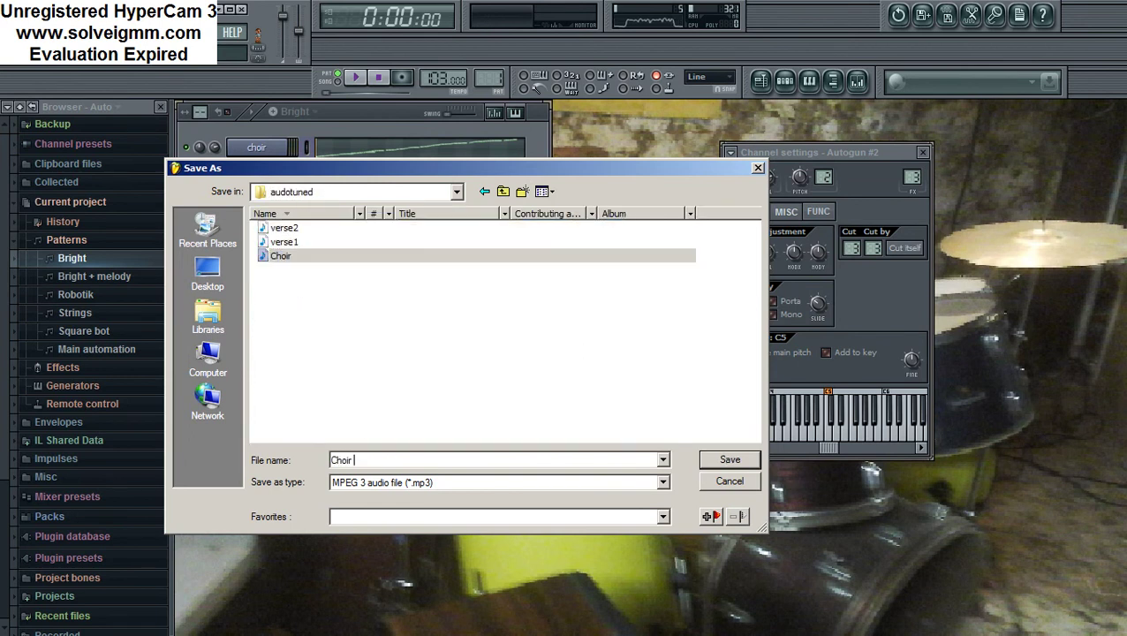
type("end")
key("Return")
left_click(652, 457)
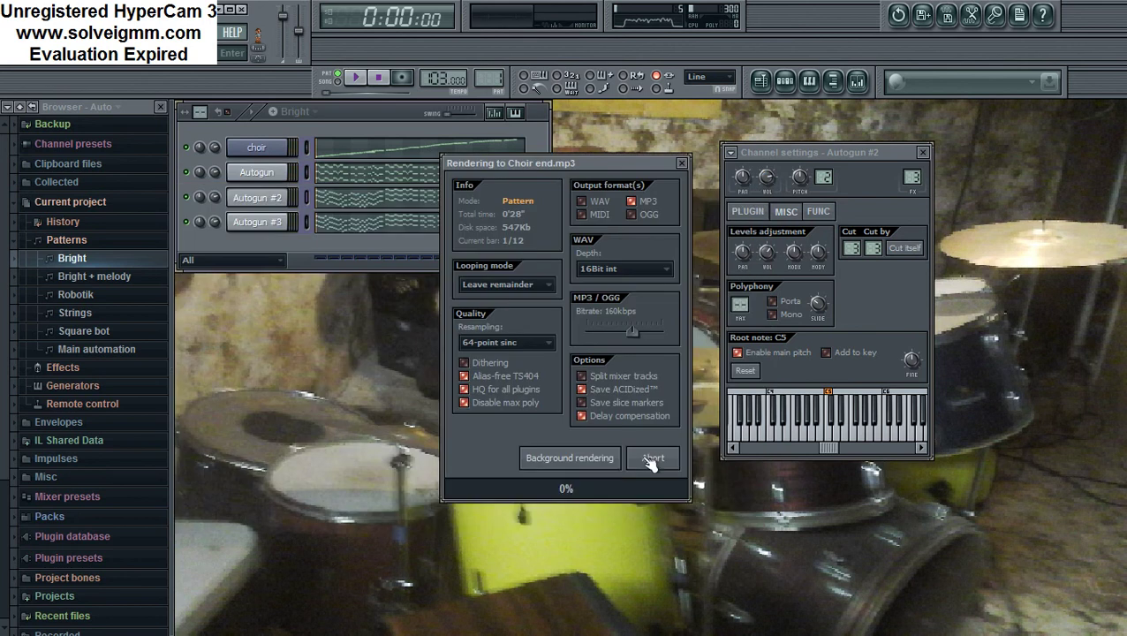
Switch to Windows Explorer, play the original choir WAV from the fnaf folder with the volume lowered, and stop and close the player.
key("super")
left_click(81, 624)
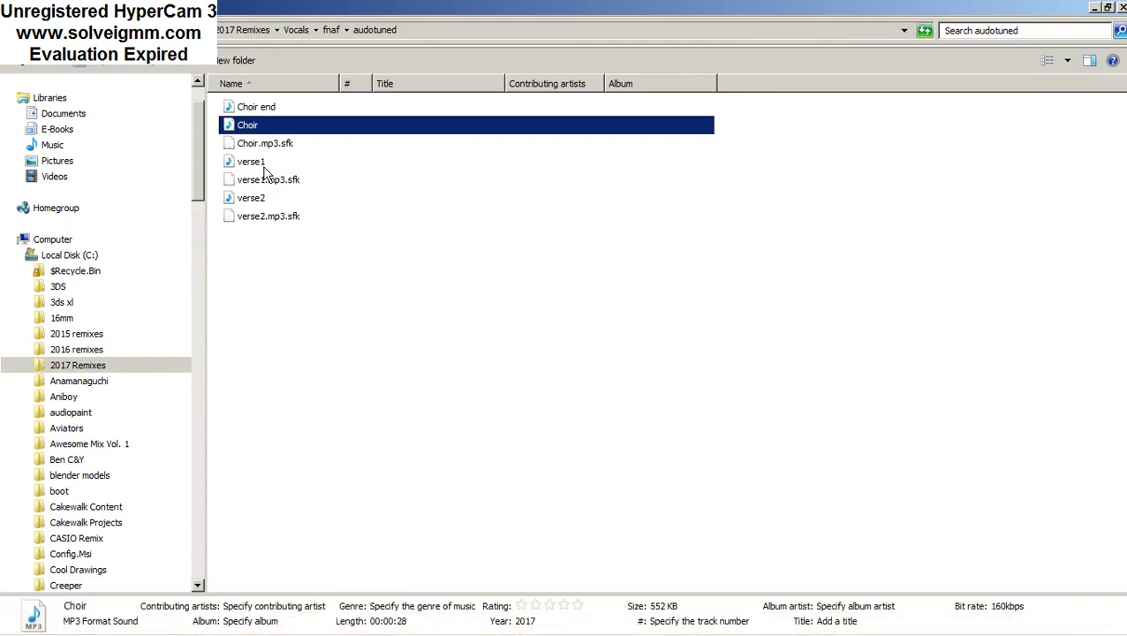
left_click(18, 32)
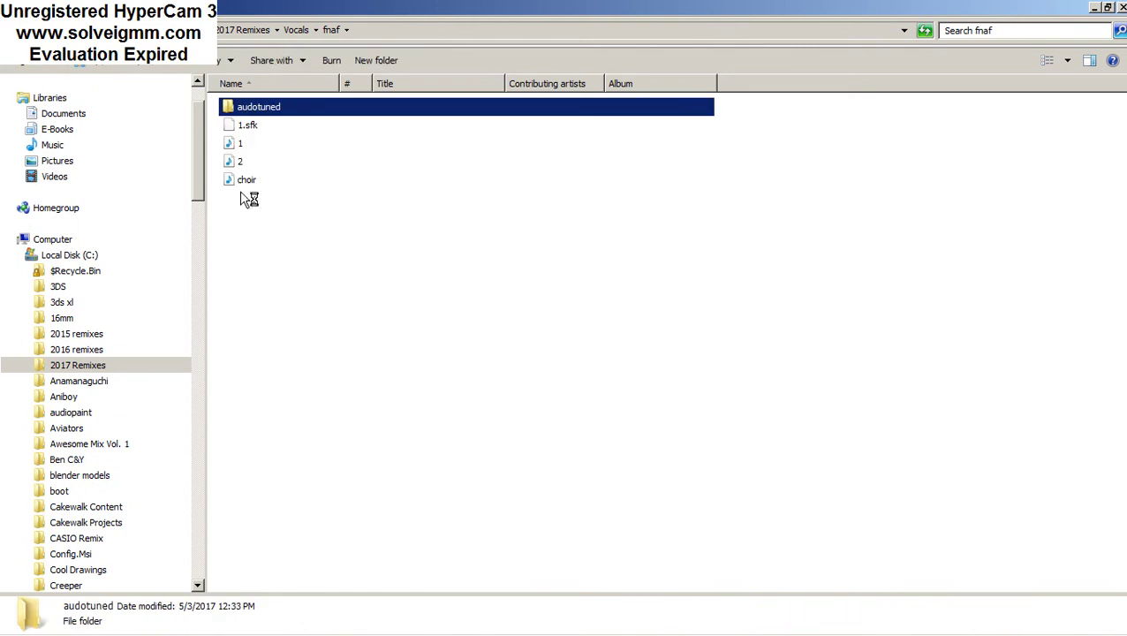
left_click(243, 186)
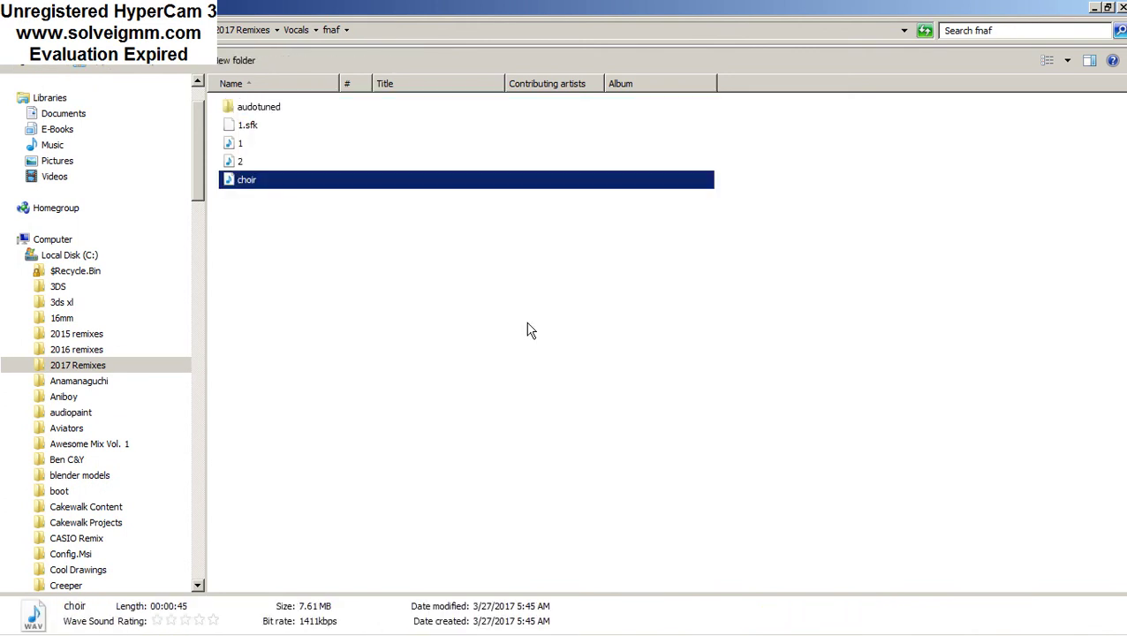
key("Return")
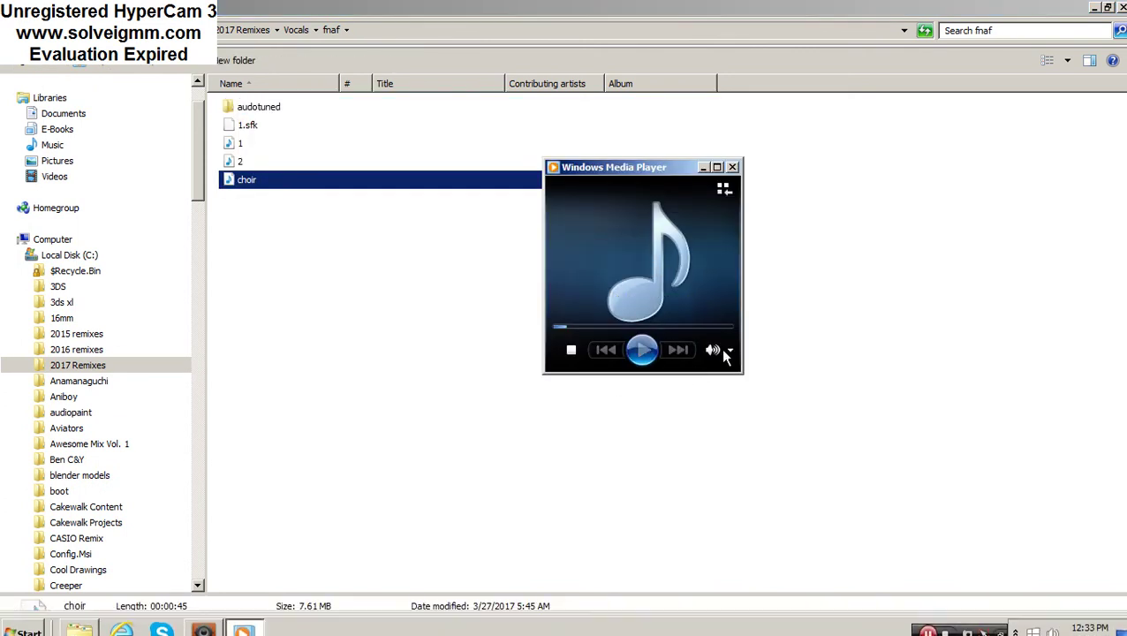
mouse_move(730, 353)
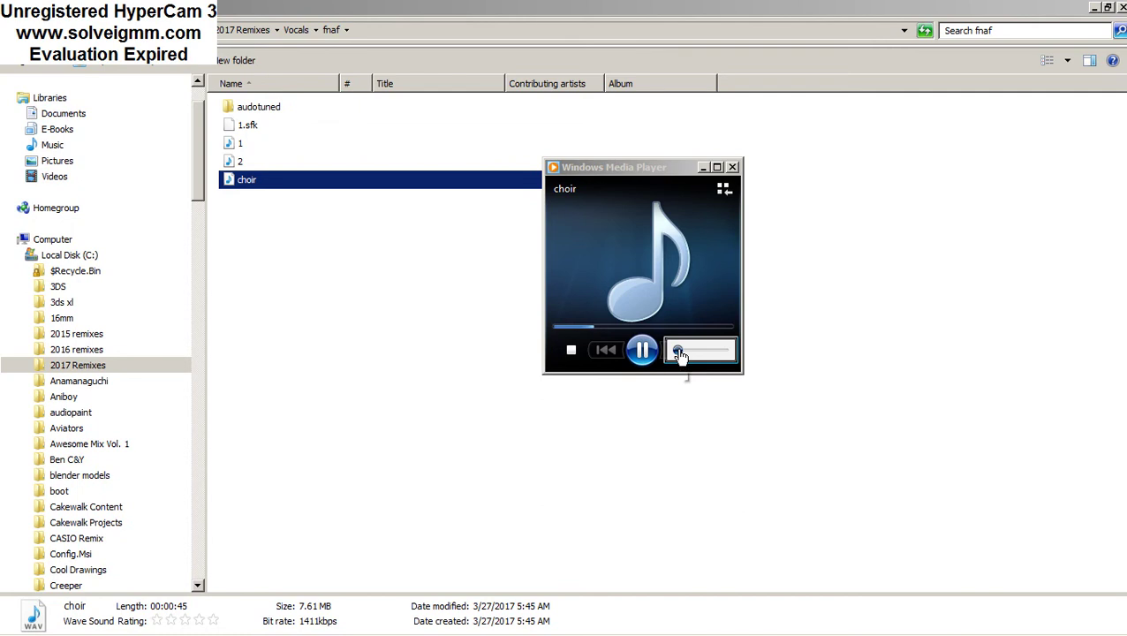
left_click(571, 352)
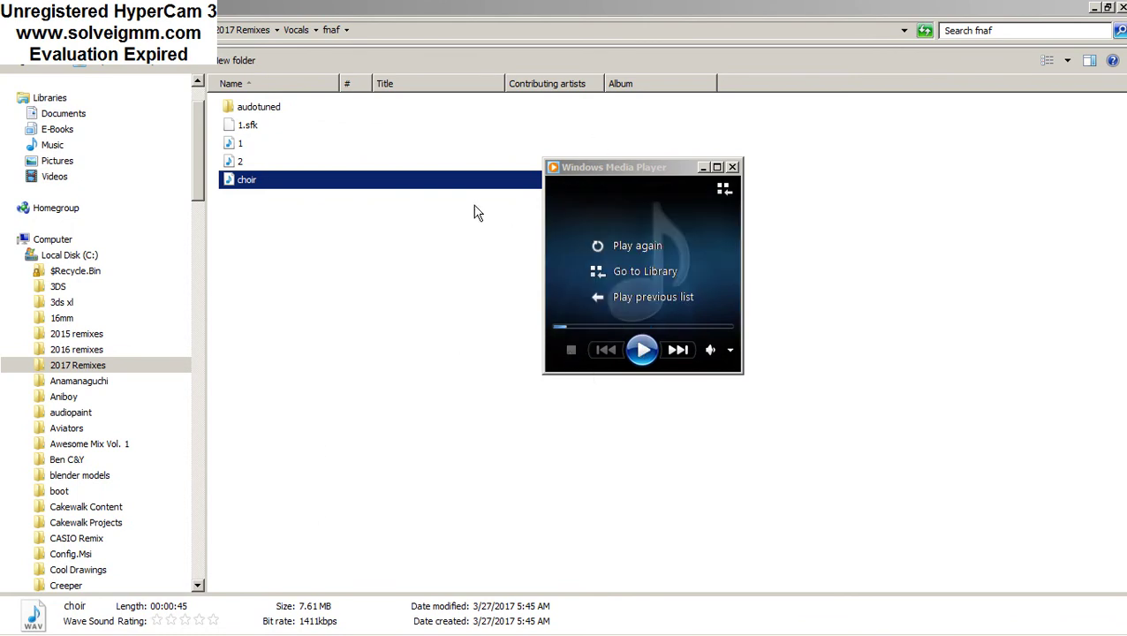
left_click(733, 166)
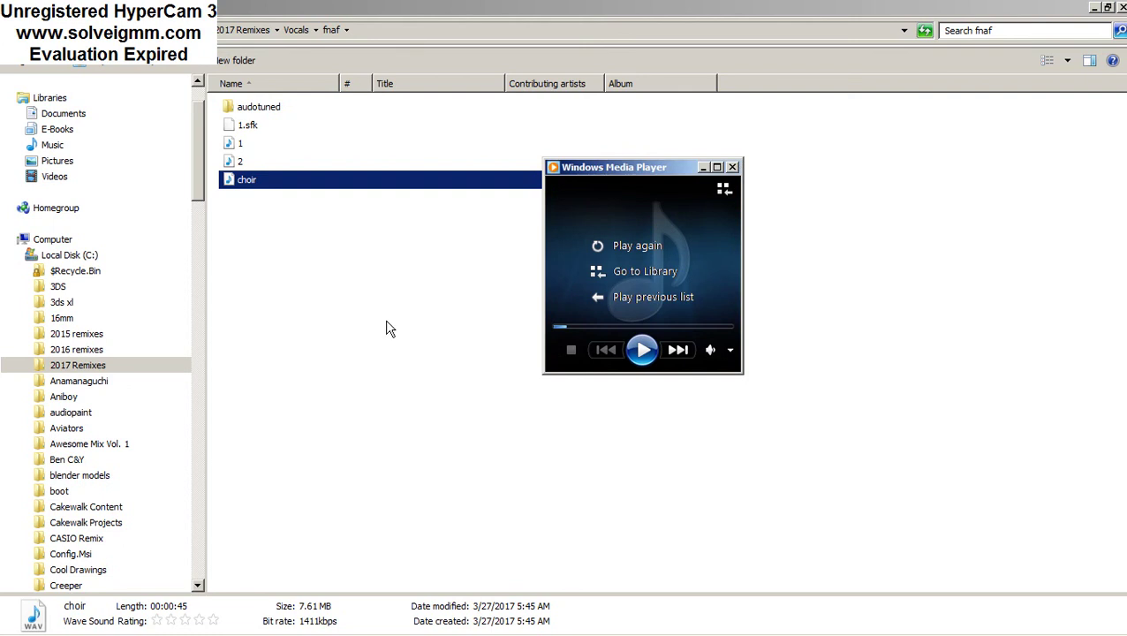
left_click(733, 167)
Switch to the FL Studio vocoder project, play its Bright pattern, and close the Fruity NoteBook and Vocodex windows.
mouse_move(205, 621)
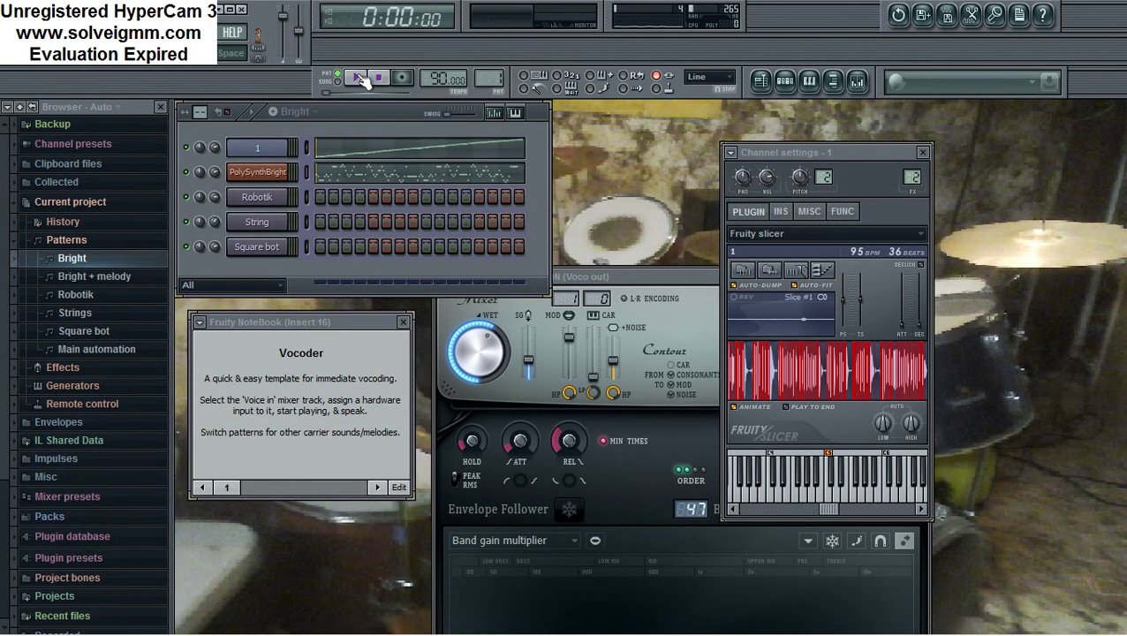
left_click(359, 78)
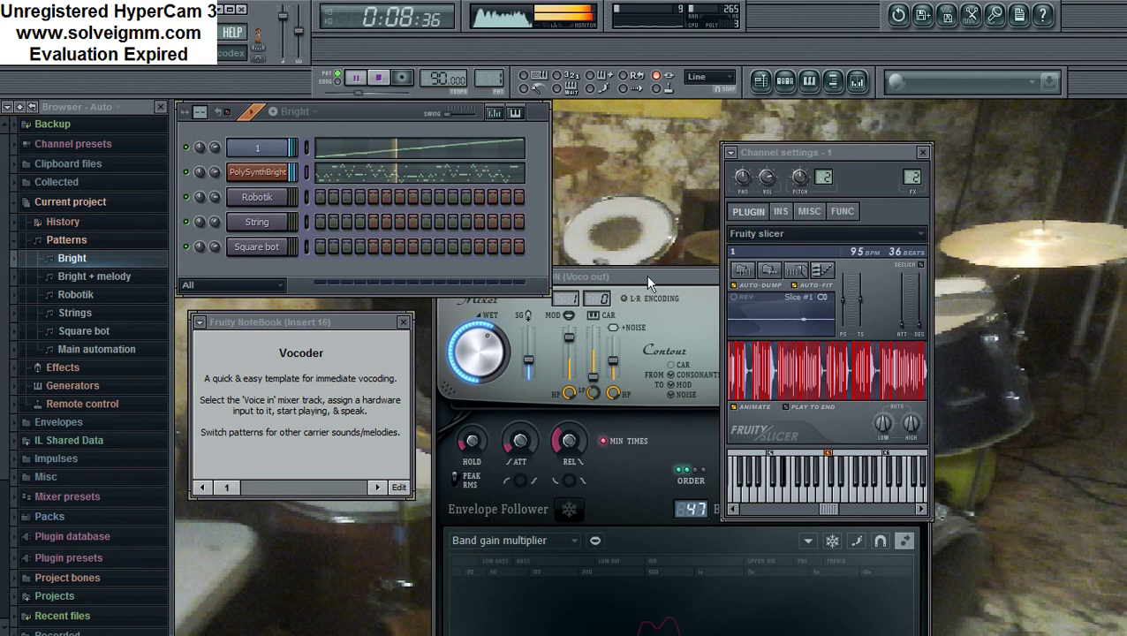
left_click(403, 322)
left_click_drag(651, 277, 457, 286)
left_click(724, 286)
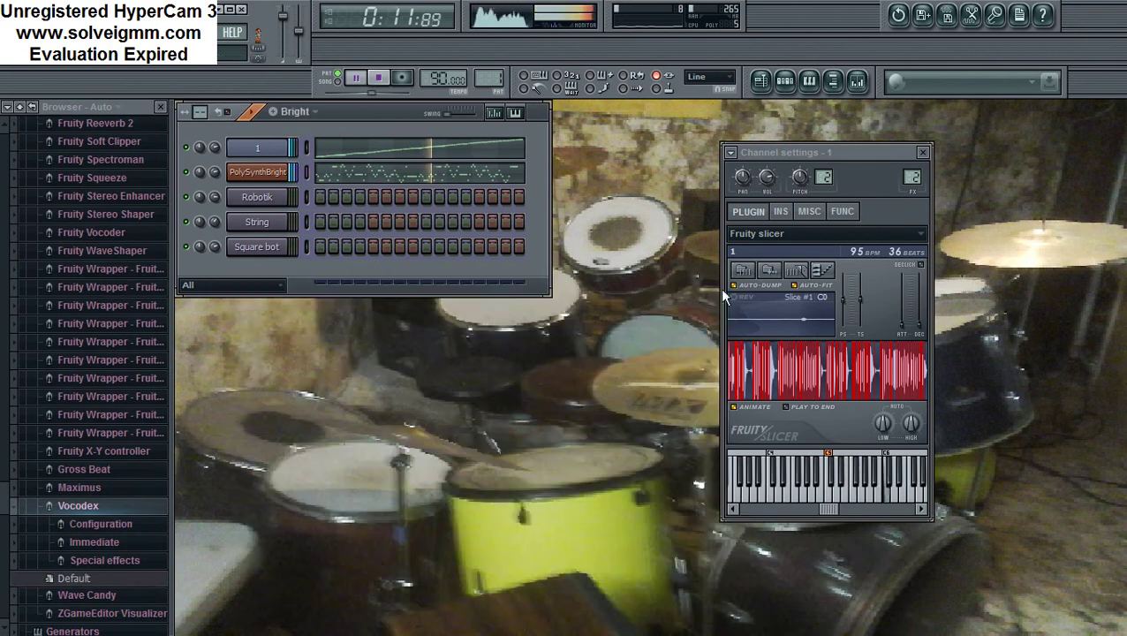
Stack two copies of the full PolySynthBright melody in its piano roll, one and two octaves above the original notes.
left_click(816, 81)
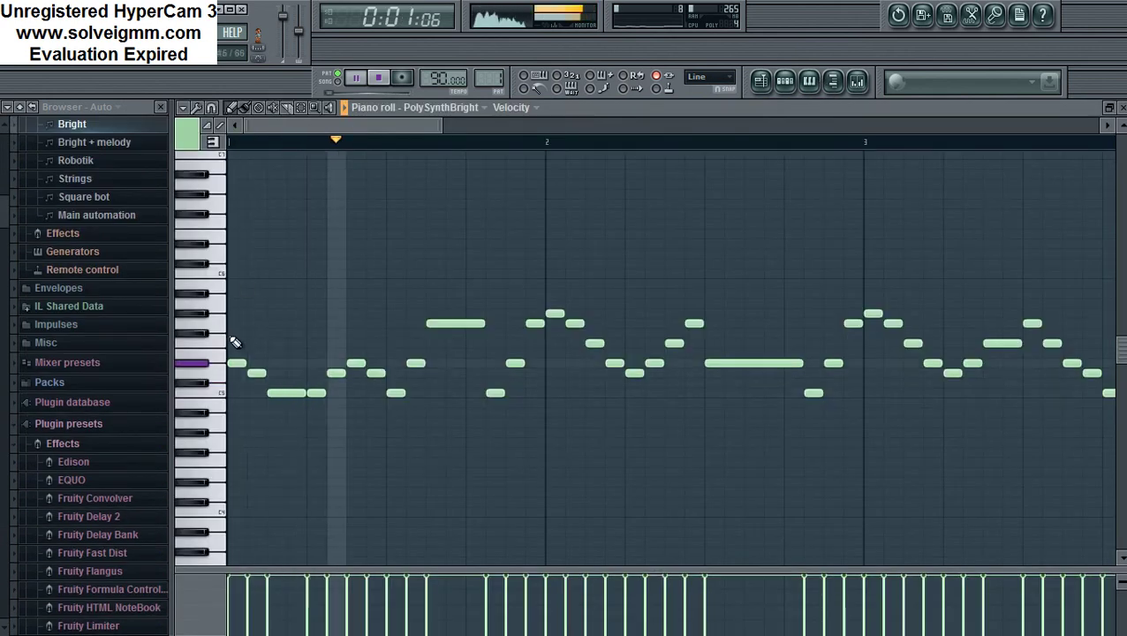
key("ctrl+a")
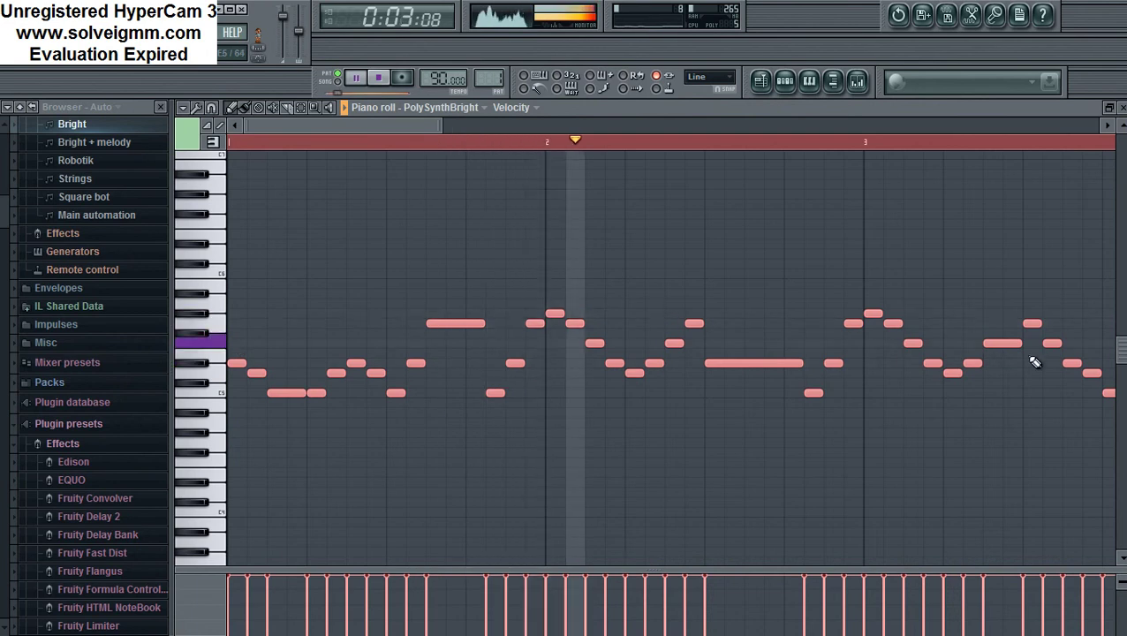
scroll(839, 385, "up", 2)
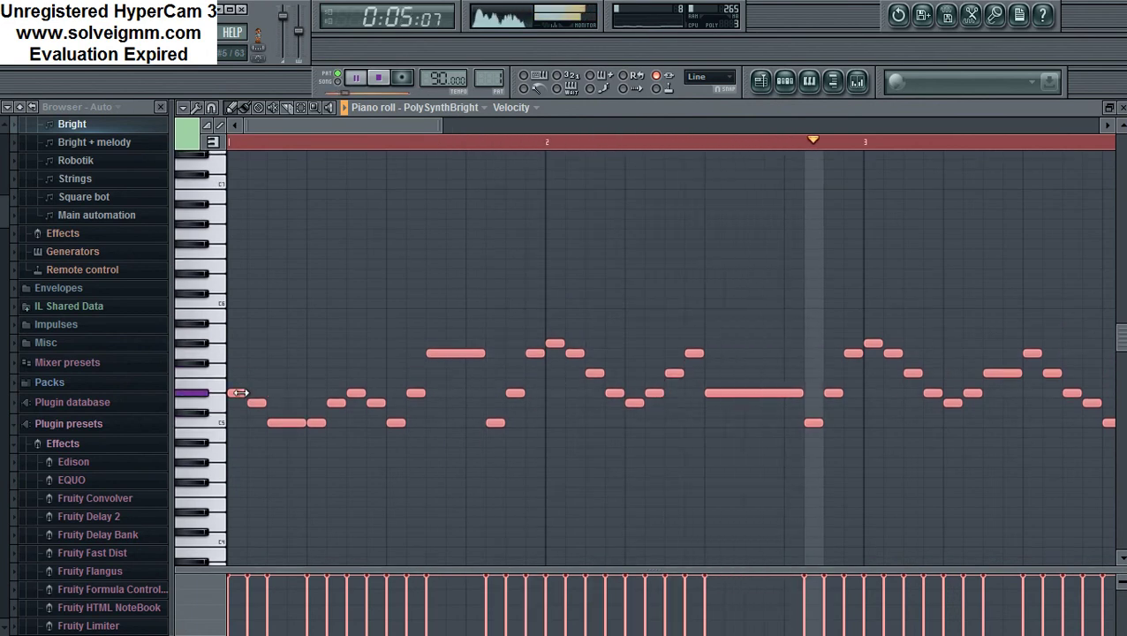
left_click_drag(239, 392, 221, 273, "shift")
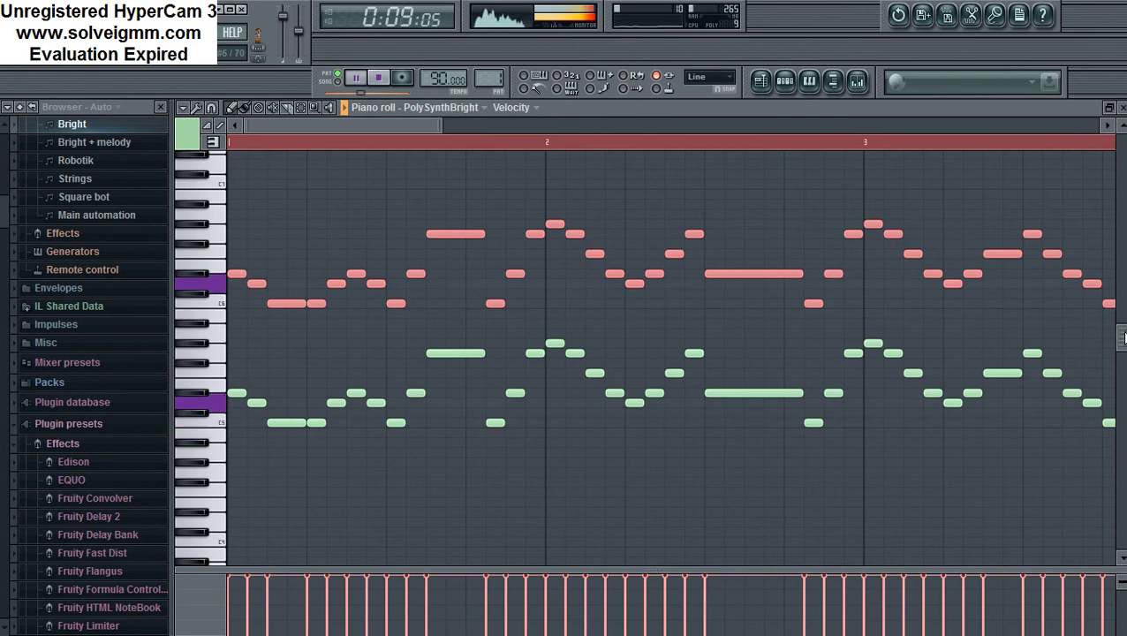
left_click_drag(1122, 336, 1121, 276)
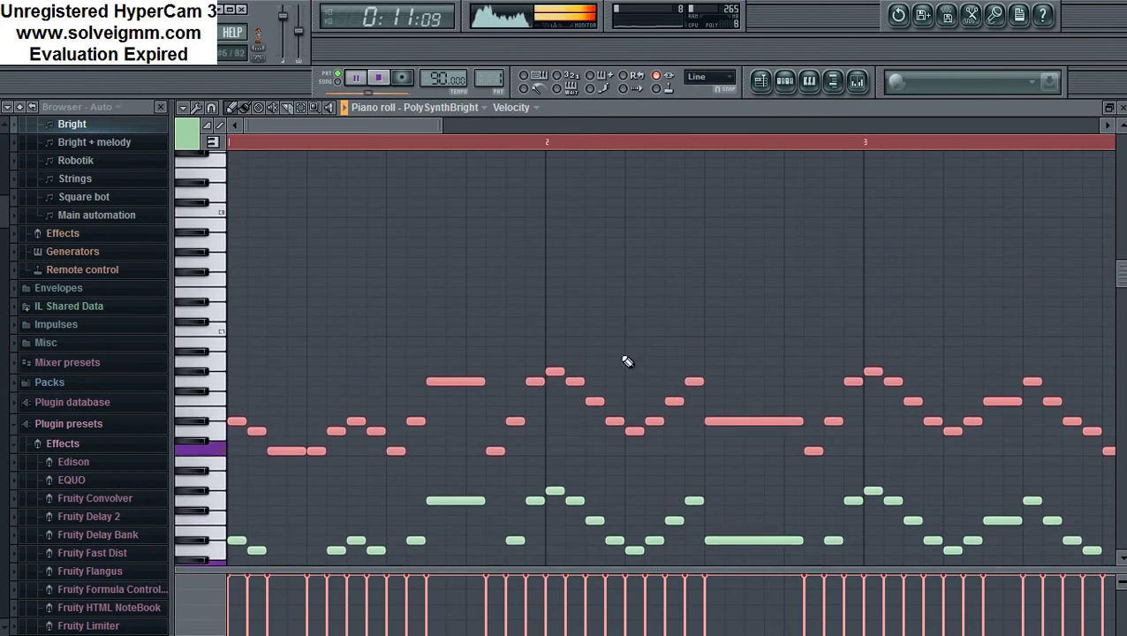
key("shift+i")
left_click_drag(230, 538, 231, 295, "shift")
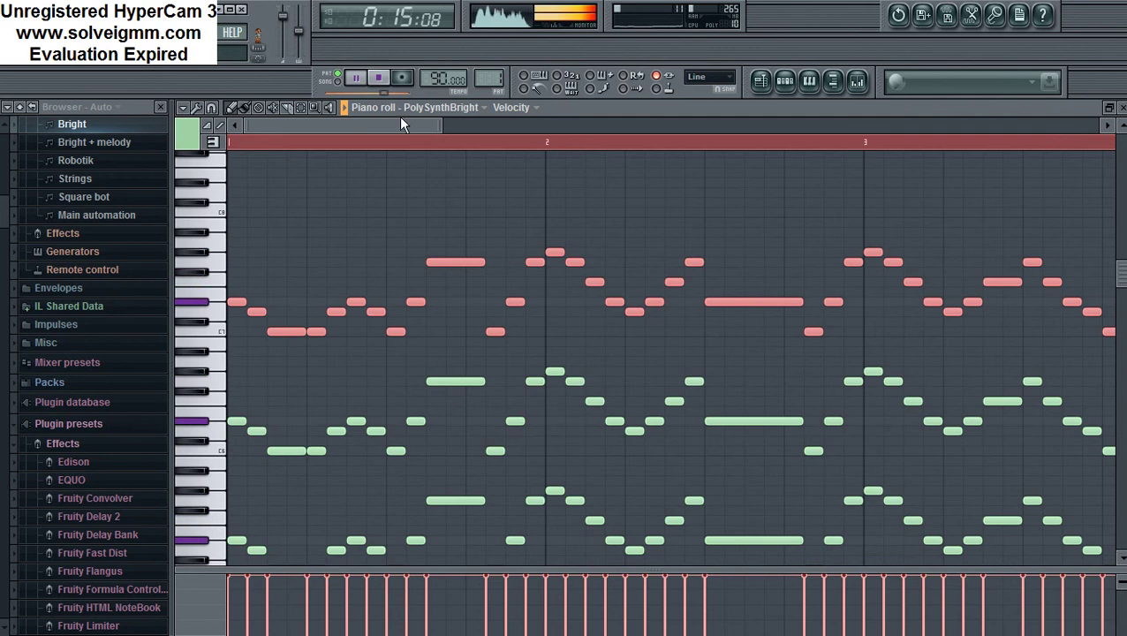
Try to shift all PolySynthBright notes up by one octave, and undo the move.
mouse_move(1122, 273)
left_mouse_down()
mouse_move(1121, 322)
mouse_move(1122, 235)
left_mouse_up()
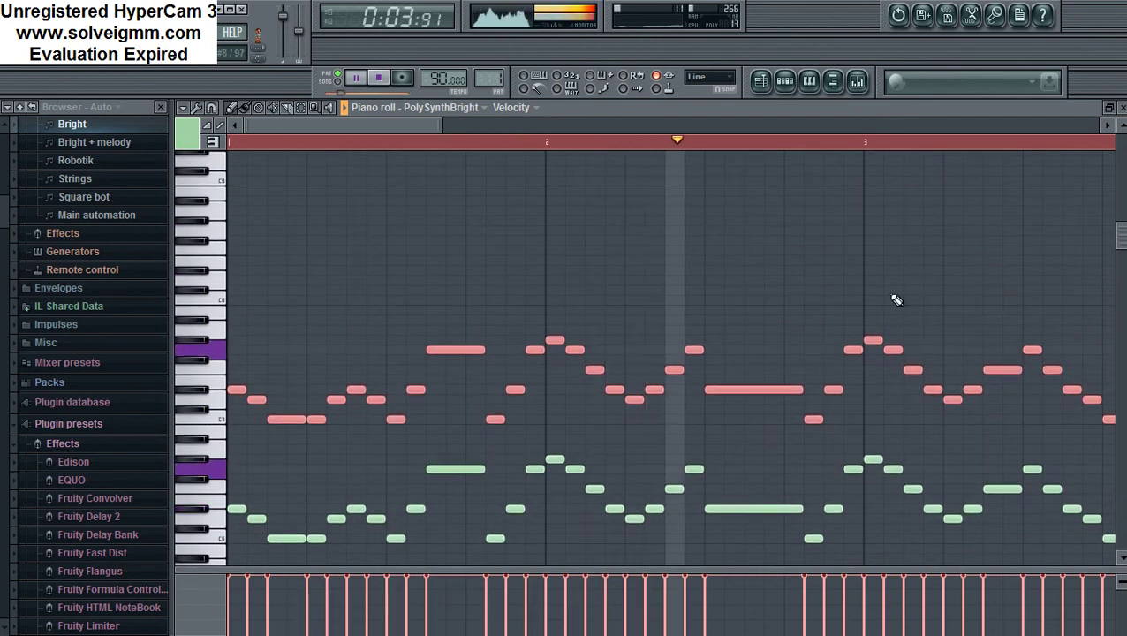
key("ctrl+a")
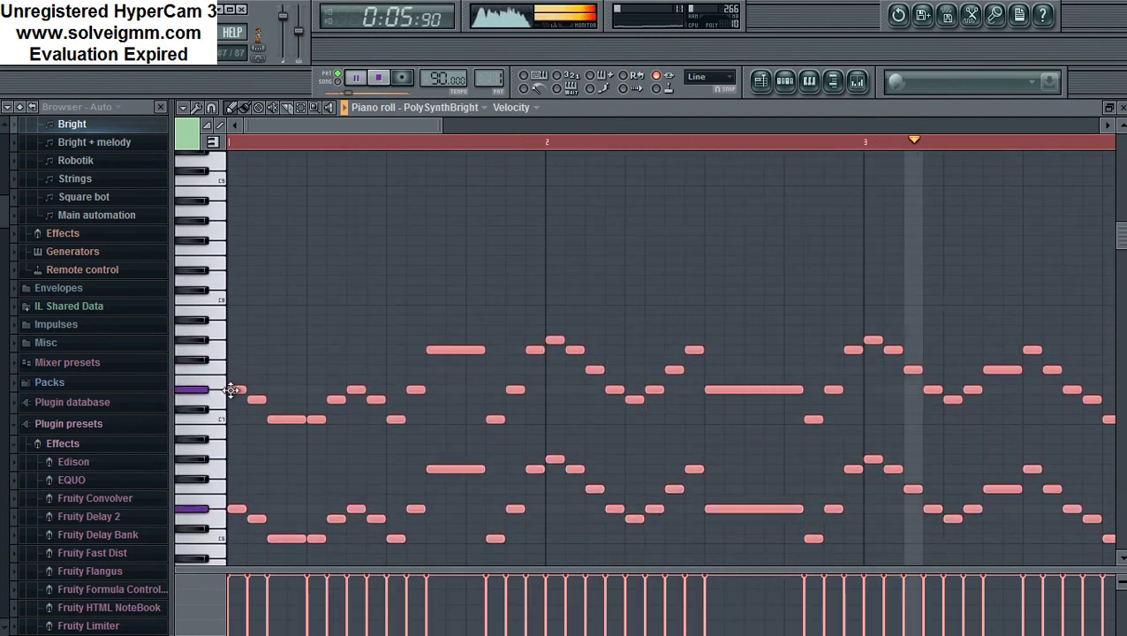
left_click_drag(231, 390, 235, 268, "shift")
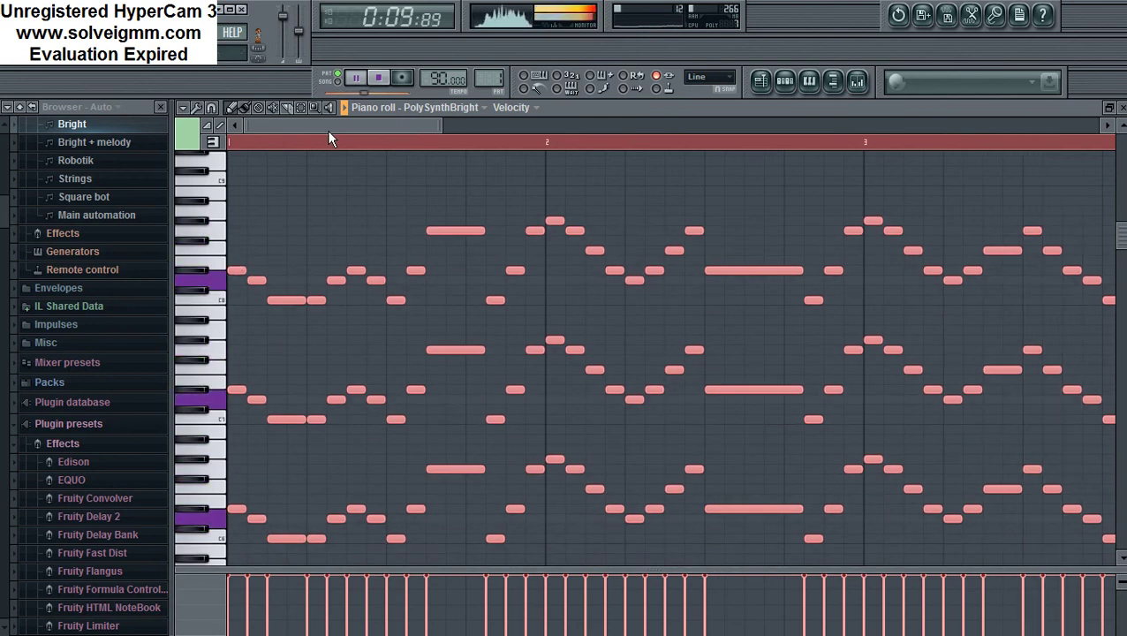
key("ctrl+z")
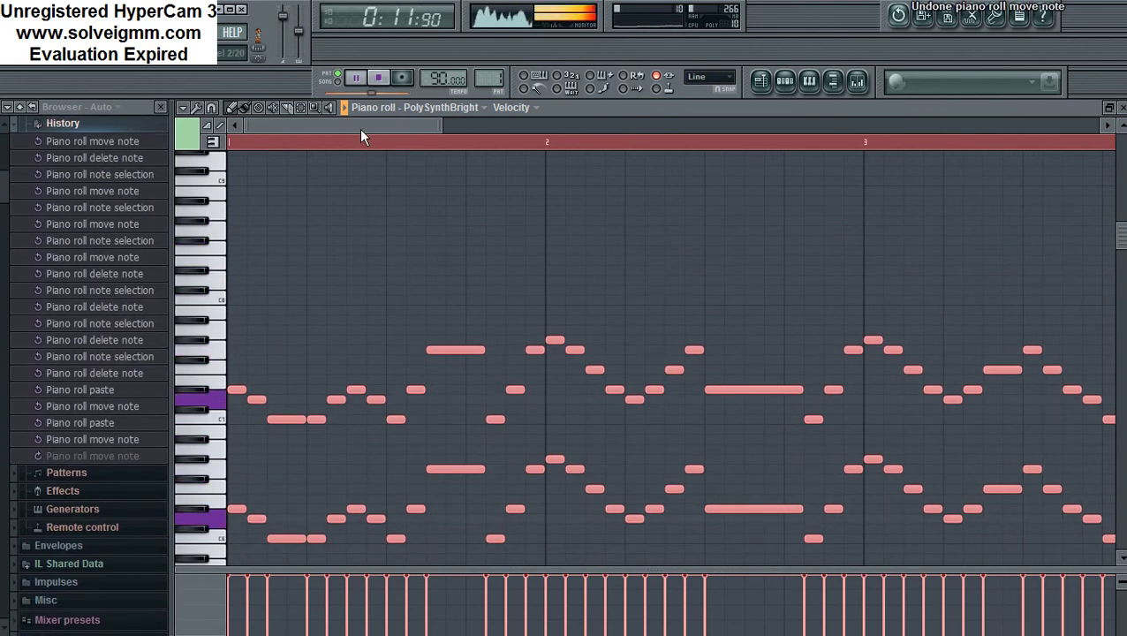
Paste another copy of the PolySynthBright melody, move it one octave below the original, and close the piano roll.
left_click_drag(1122, 251, 1110, 358)
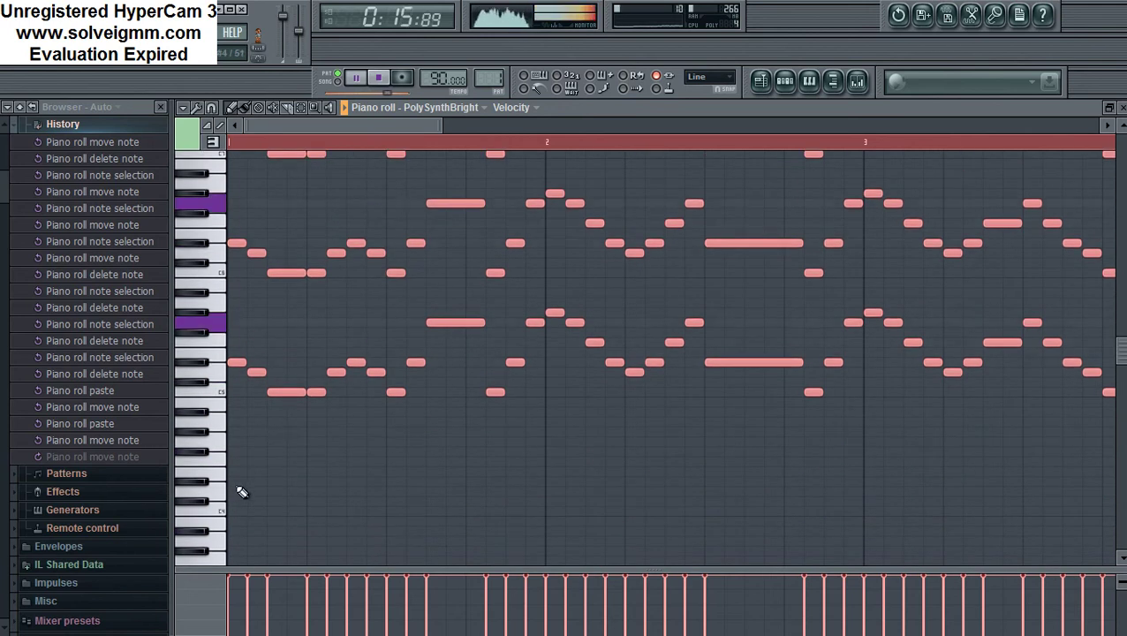
key("ctrl+v")
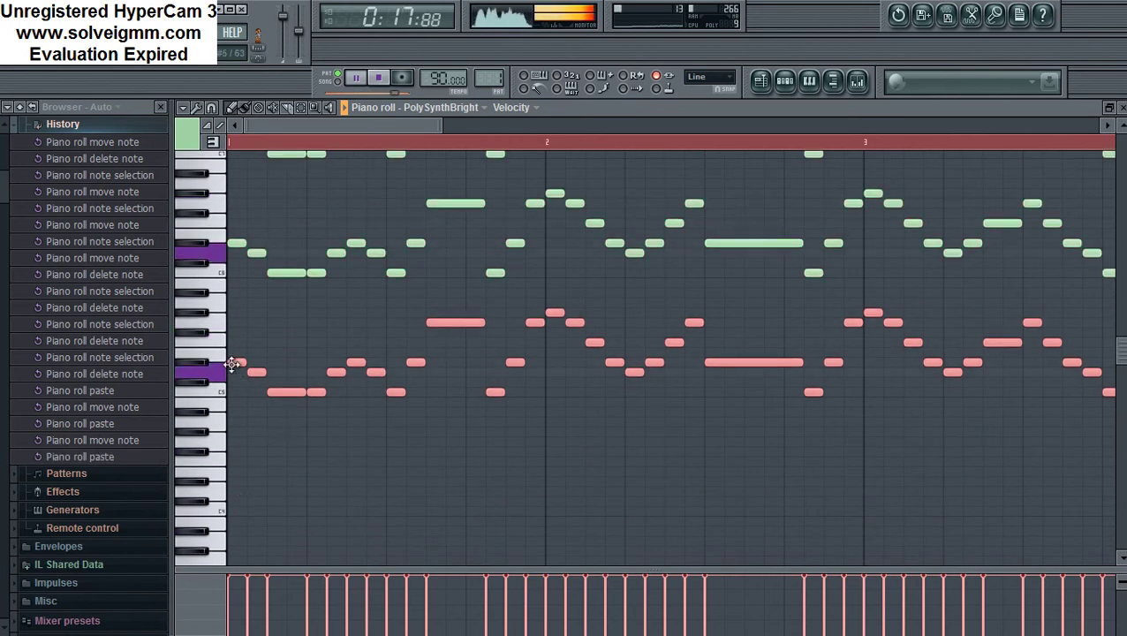
left_click_drag(231, 364, 231, 485)
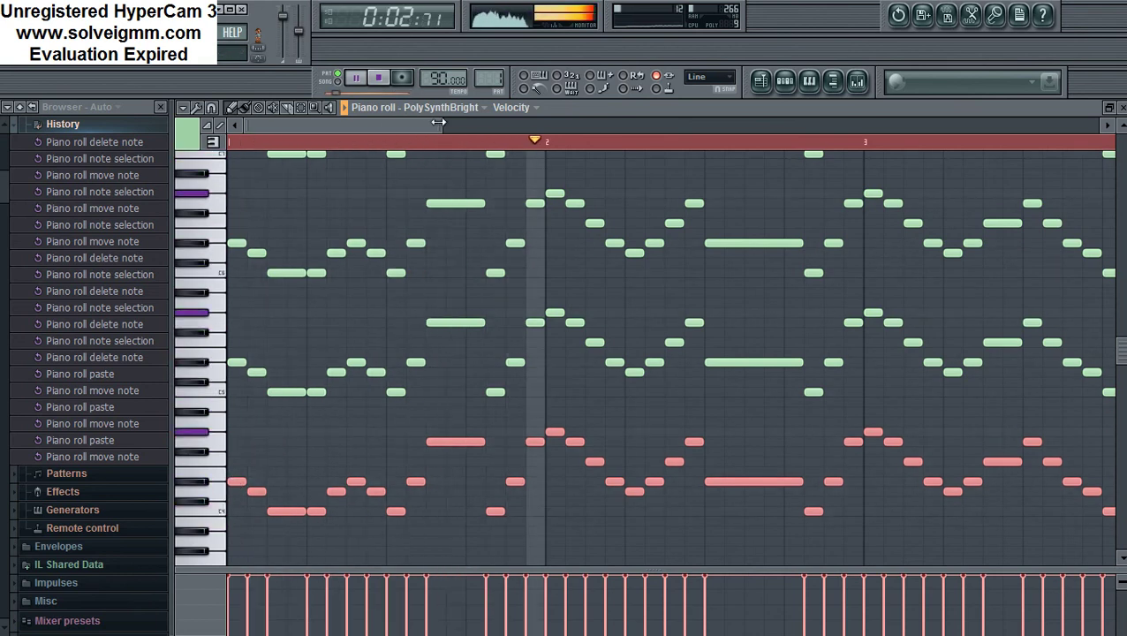
left_click_drag(439, 121, 1098, 124)
left_click_drag(1015, 123, 936, 123)
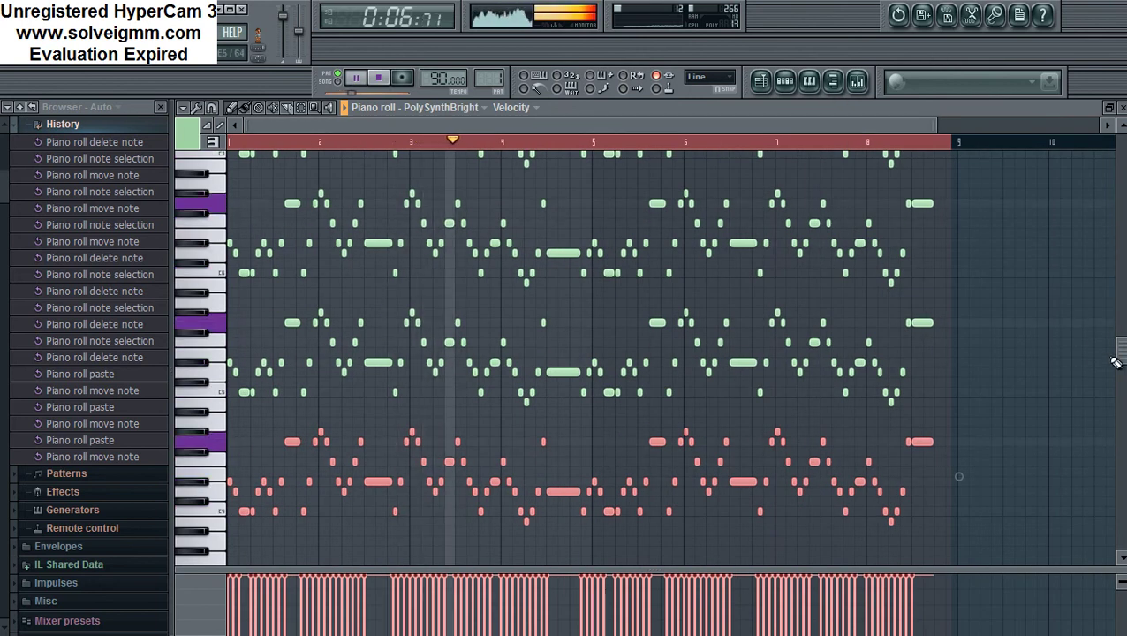
mouse_move(1119, 360)
left_mouse_down()
mouse_move(1123, 258)
mouse_move(1119, 415)
mouse_move(1104, 433)
mouse_move(1117, 349)
left_mouse_up()
left_click(794, 74)
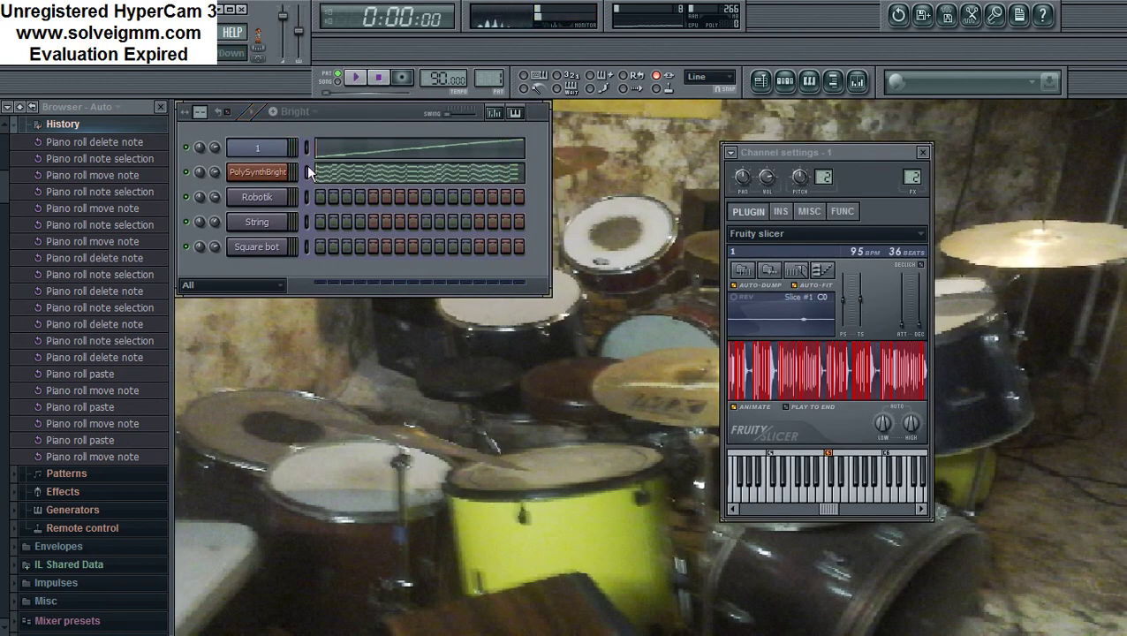
Lengthen the final notes of the lower three PolySynthBright octave layers to the end of bar 8.
left_click(809, 81)
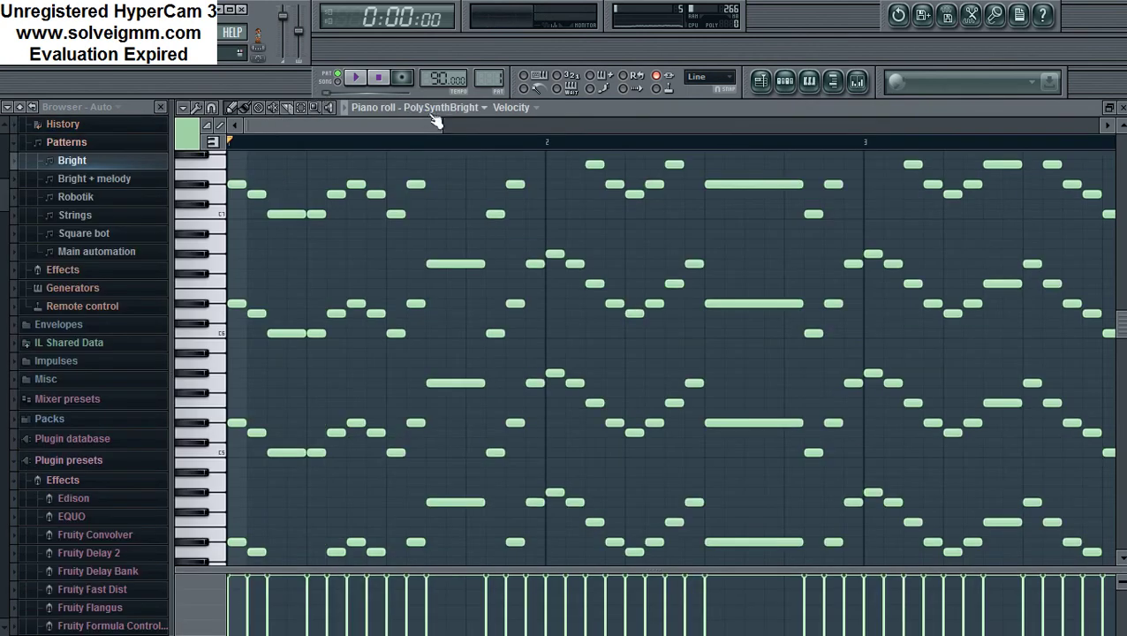
left_click_drag(437, 123, 1006, 126)
left_click_drag(517, 224, 402, 543)
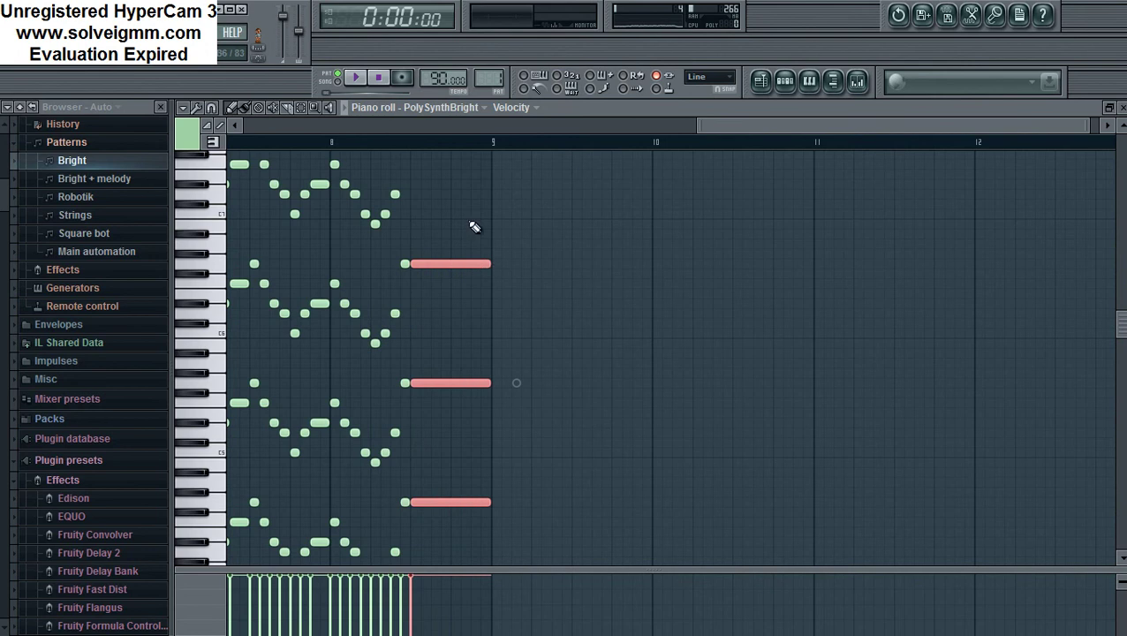
Play the Bright pattern from bar 8 and through its loop, checking all octave layers, and close the piano roll and stop playback.
left_click(341, 142)
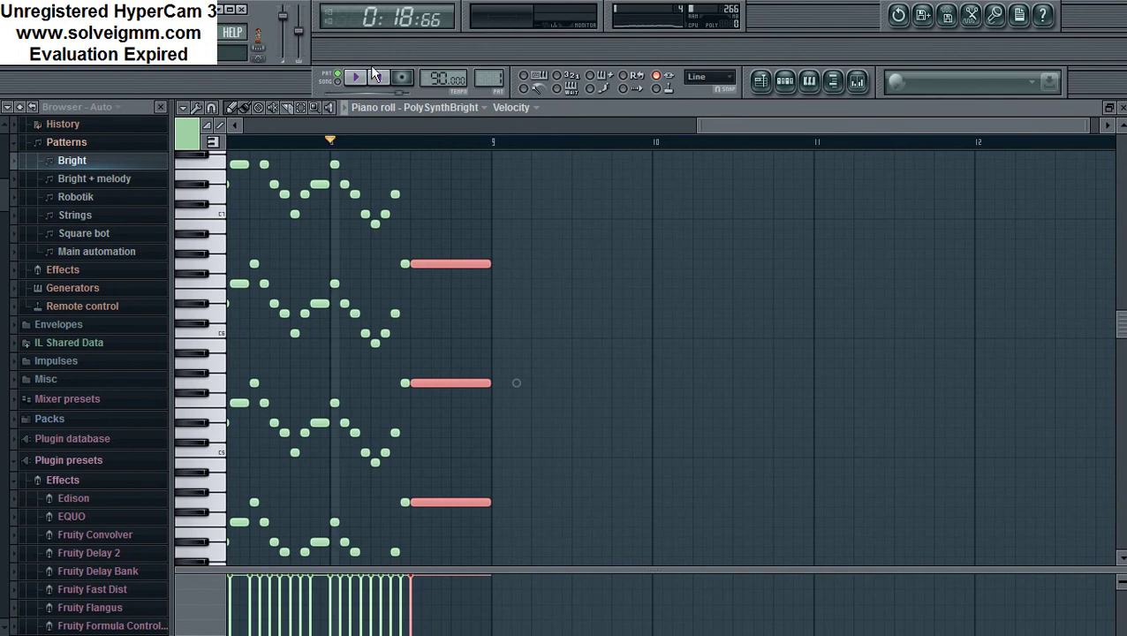
left_click(369, 77)
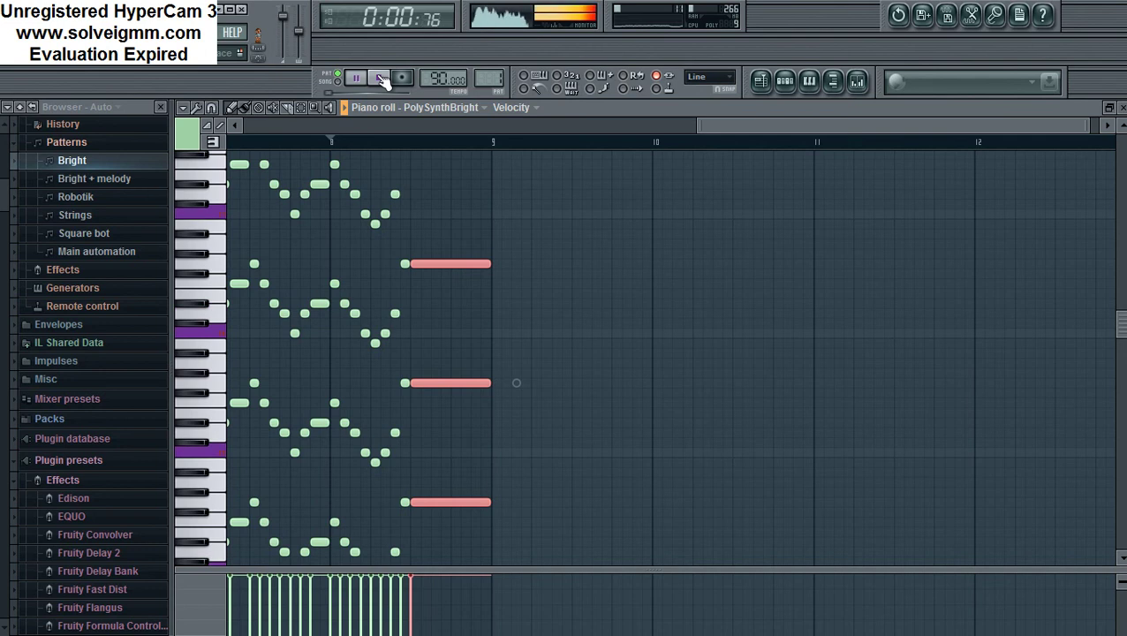
left_click_drag(698, 124, 156, 138)
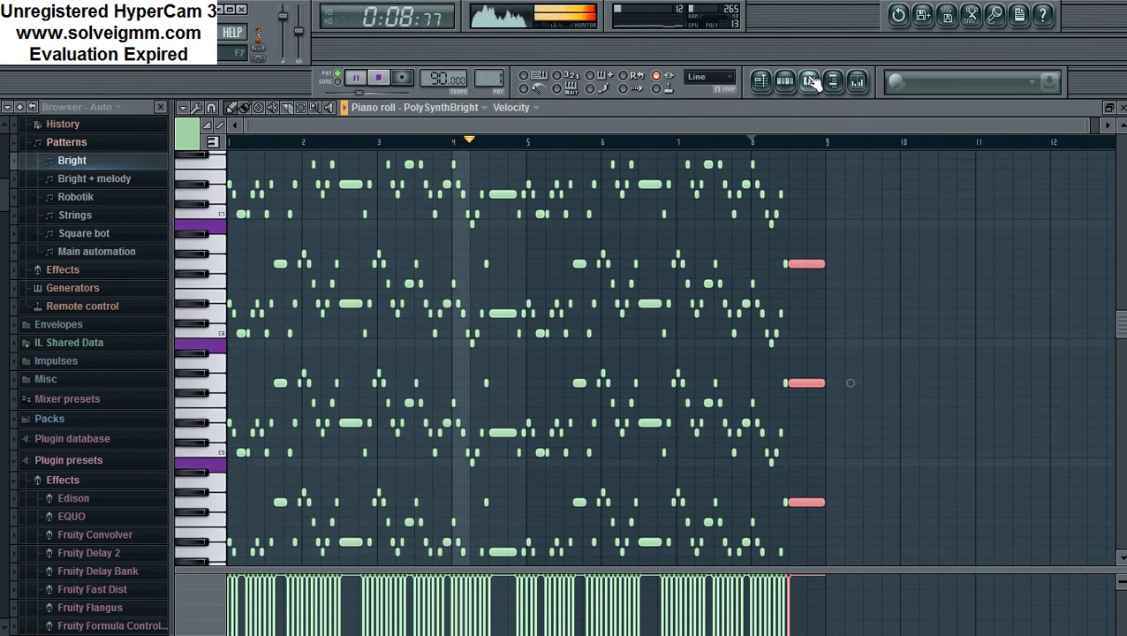
left_click_drag(1093, 125, 841, 132)
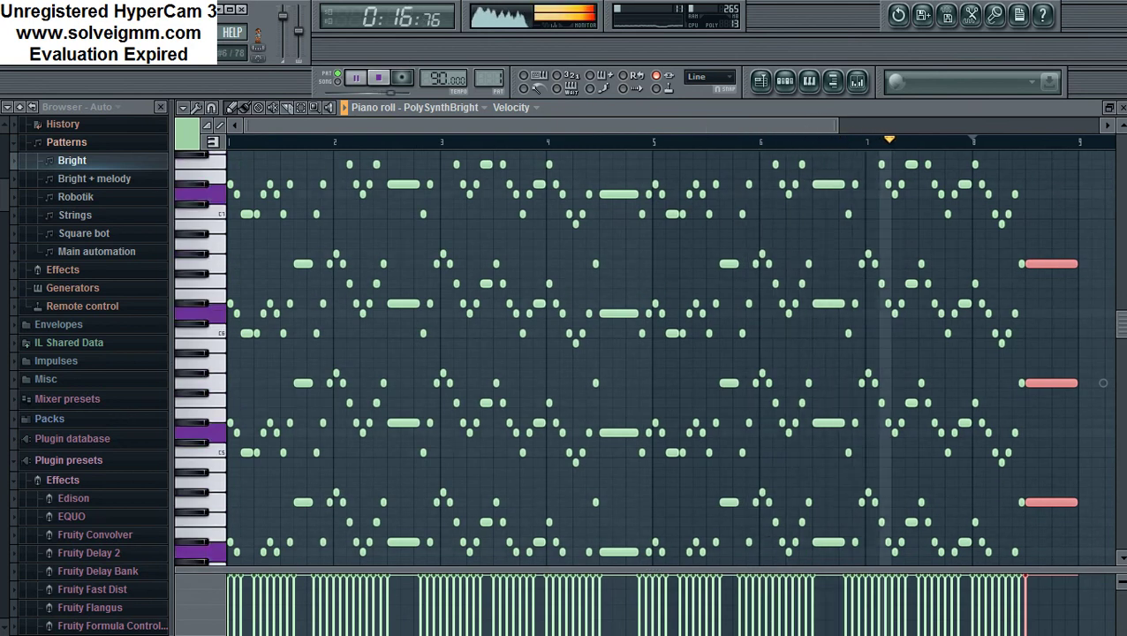
left_click_drag(1119, 324, 1120, 294)
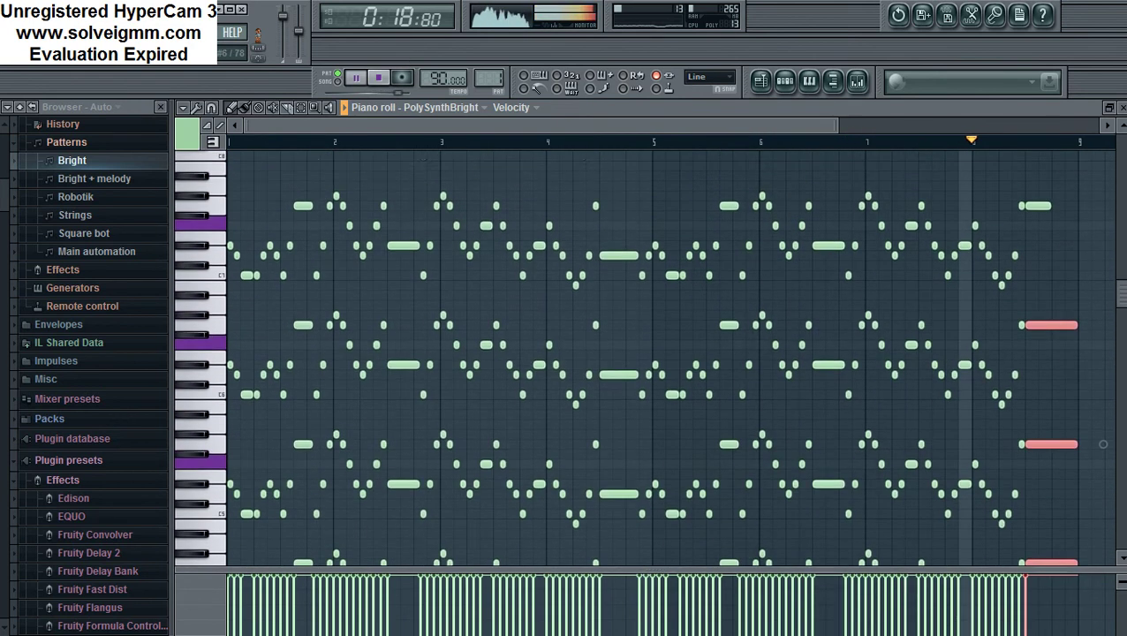
left_click(809, 80)
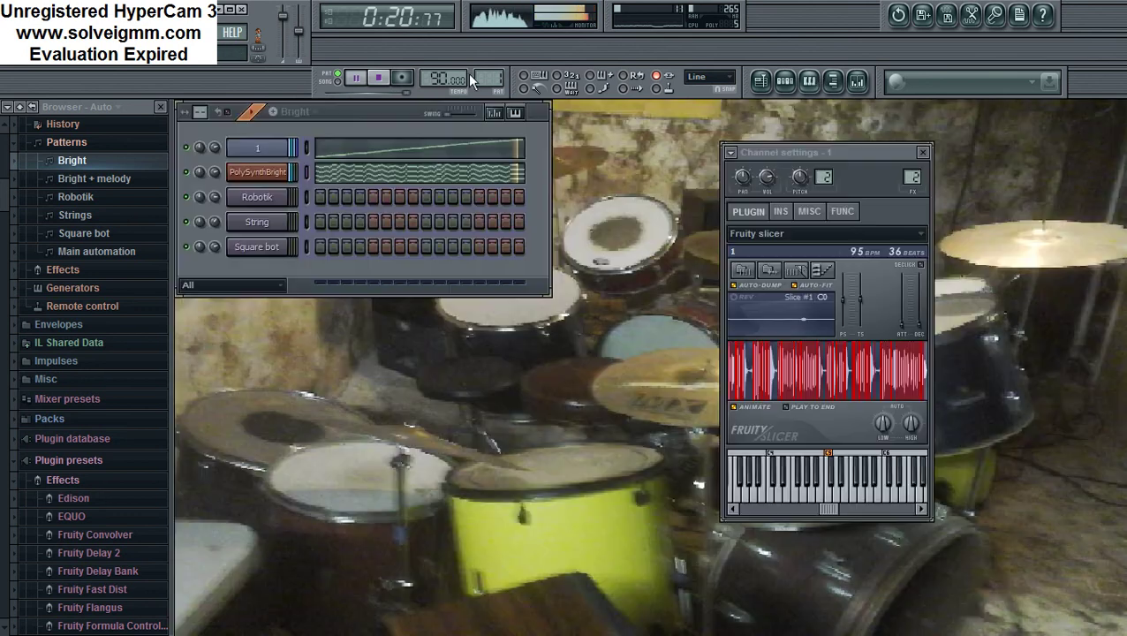
left_click(357, 78)
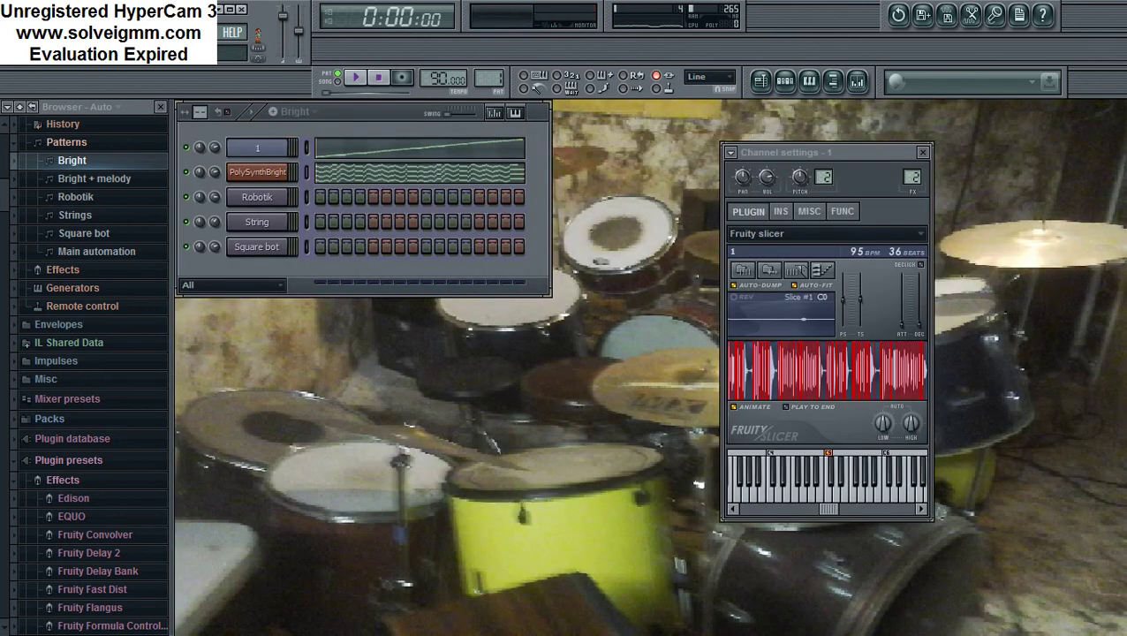
Start an MP3 export of the Bright pattern and choose the audotuned folder under 2017 Remixes, Vocals on Local Disk (C:).
left_click(17, 32)
mouse_move(119, 171)
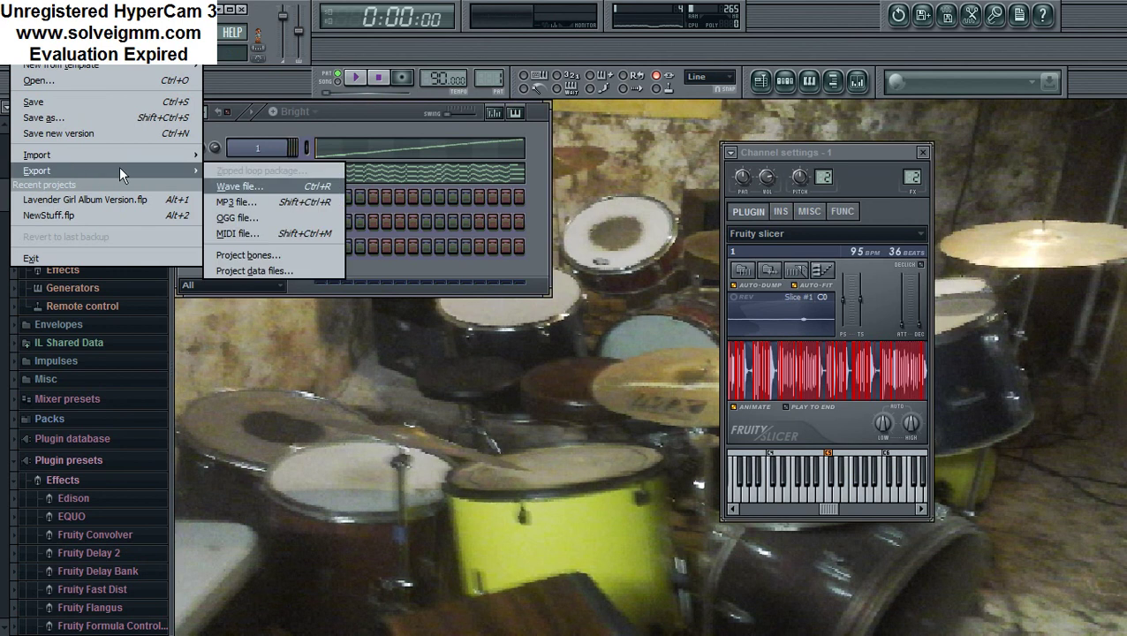
left_click(262, 201)
left_click(208, 357)
left_click(309, 263)
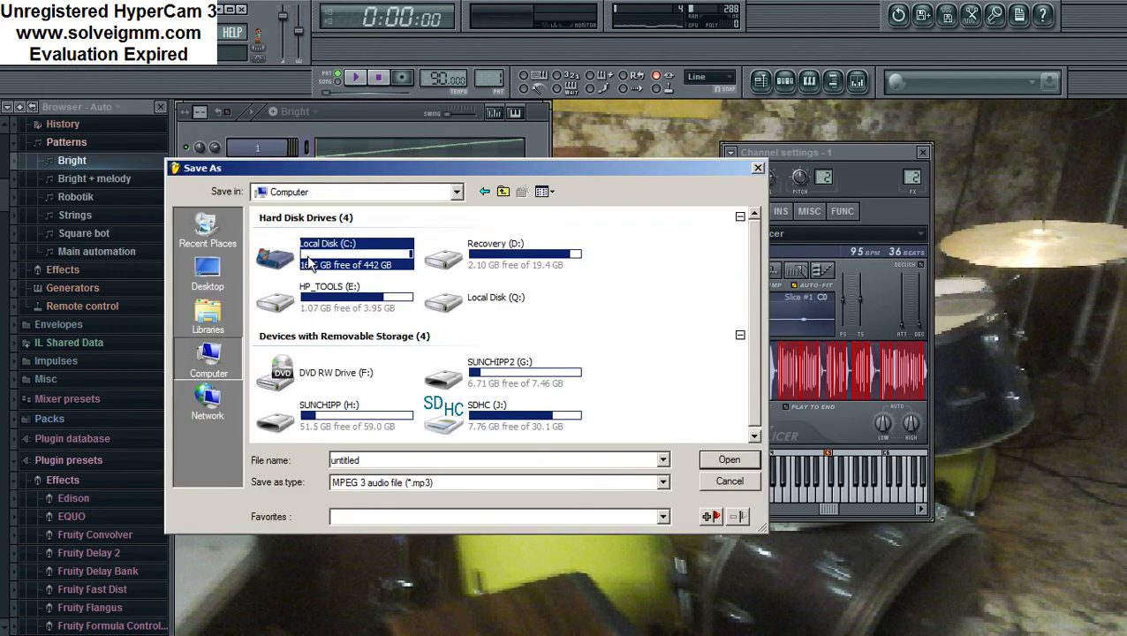
double_click(309, 263)
key("2")
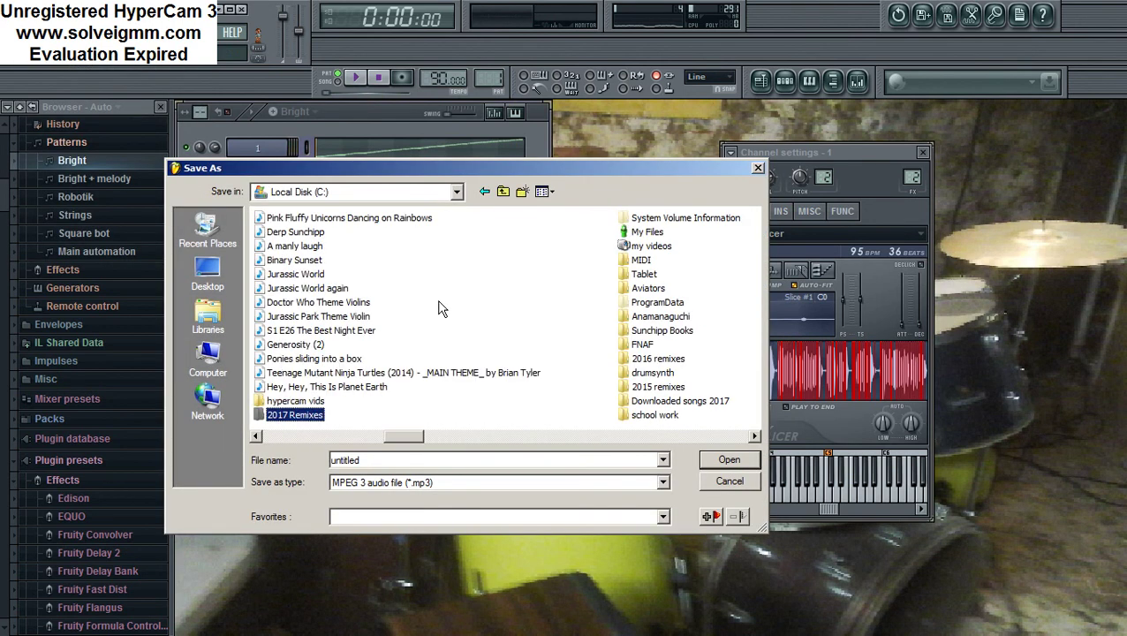
key("Return")
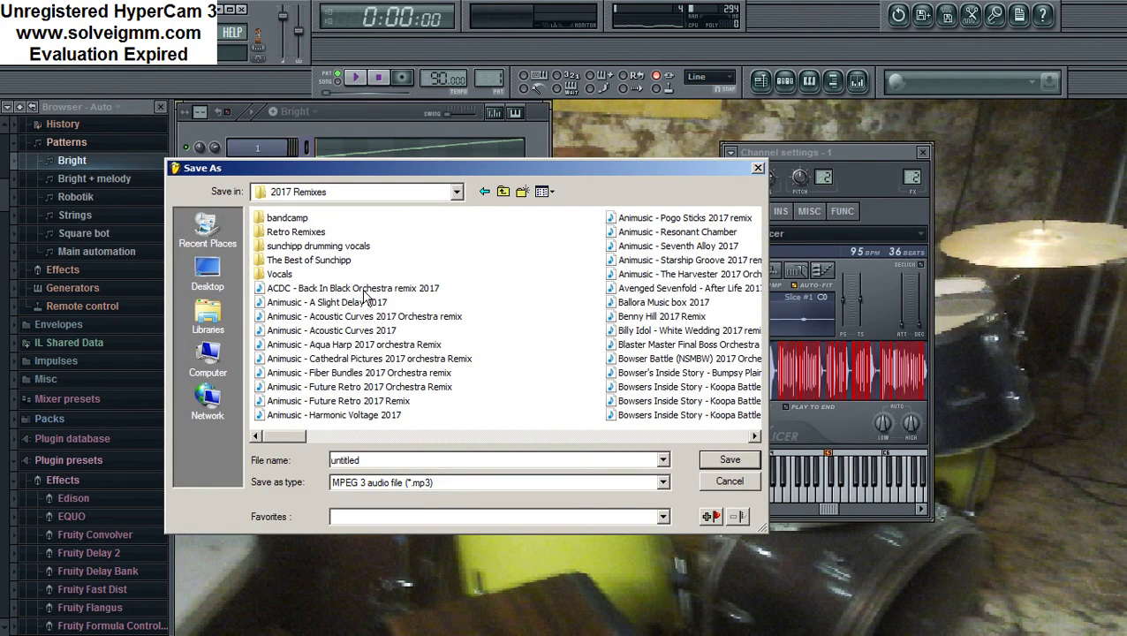
double_click(280, 273)
double_click(285, 243)
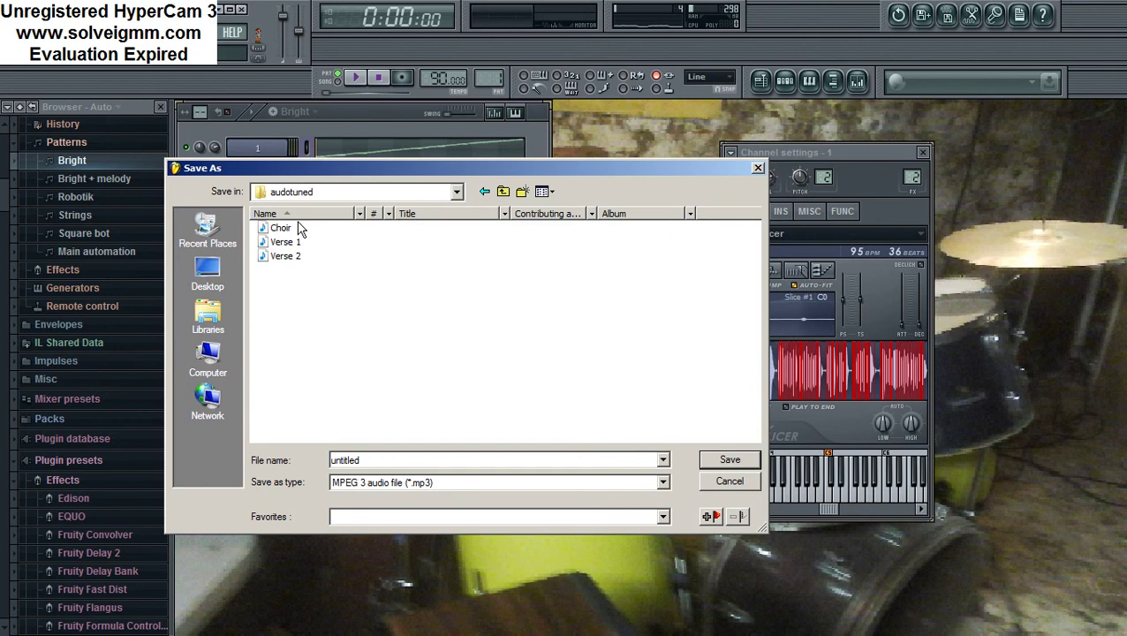
Create a folder named "Remastered" inside the audotuned folder.
left_click(522, 193)
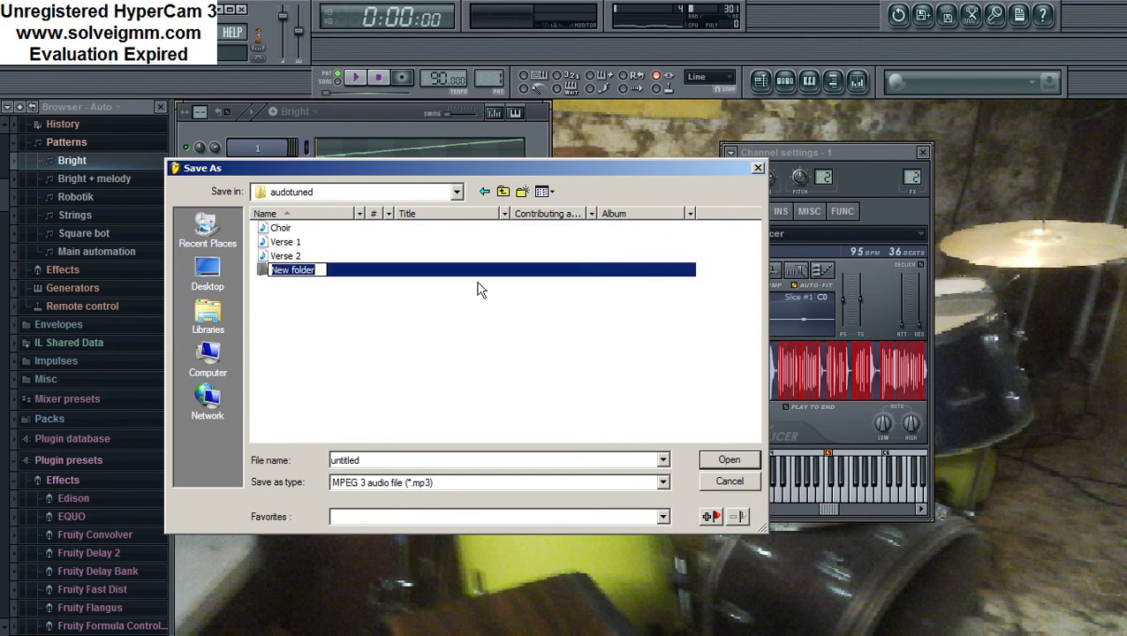
type("Remastered")
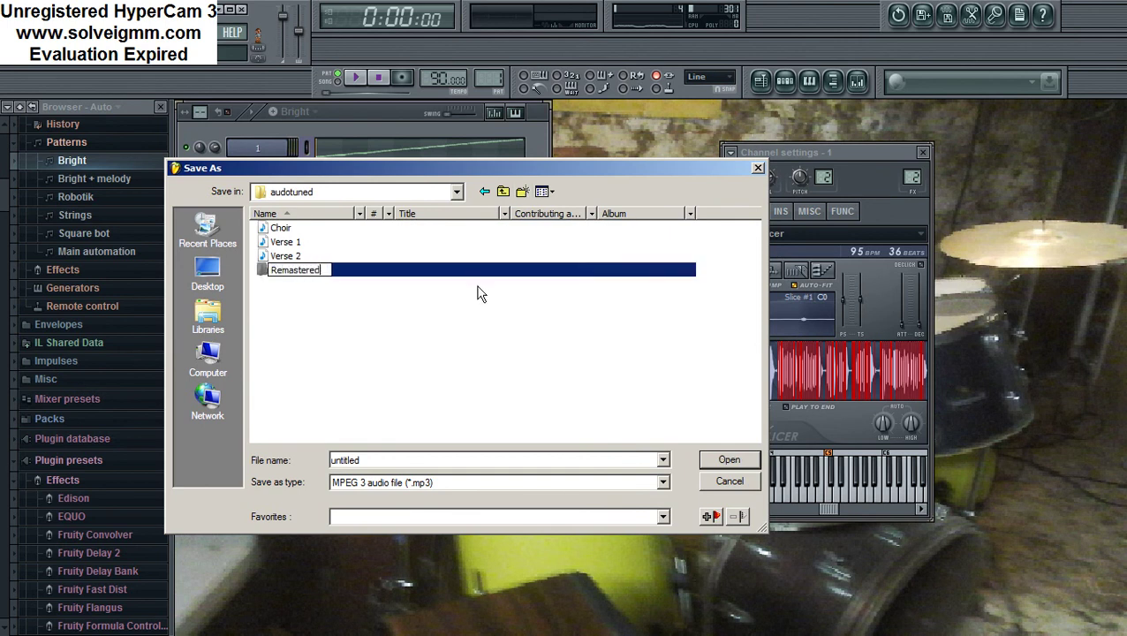
key("Return")
Name the export "Verse 1" in the Remastered folder and render it as MP3 in Pattern mode with 64-point sinc resampling at 160 kbps.
left_click(299, 243)
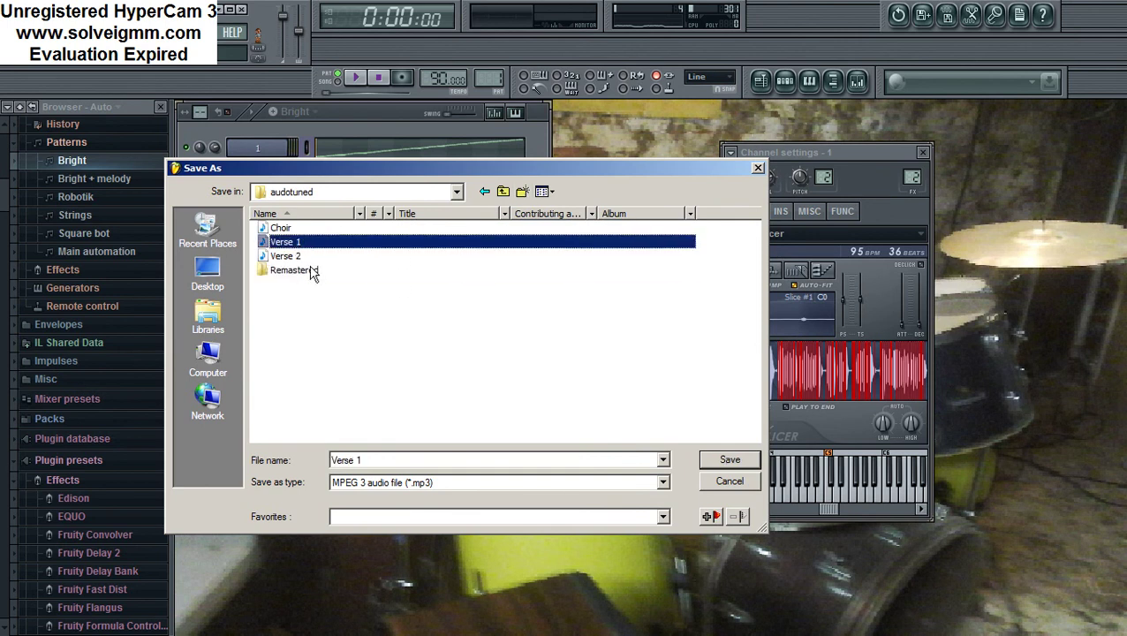
double_click(291, 270)
left_click(726, 460)
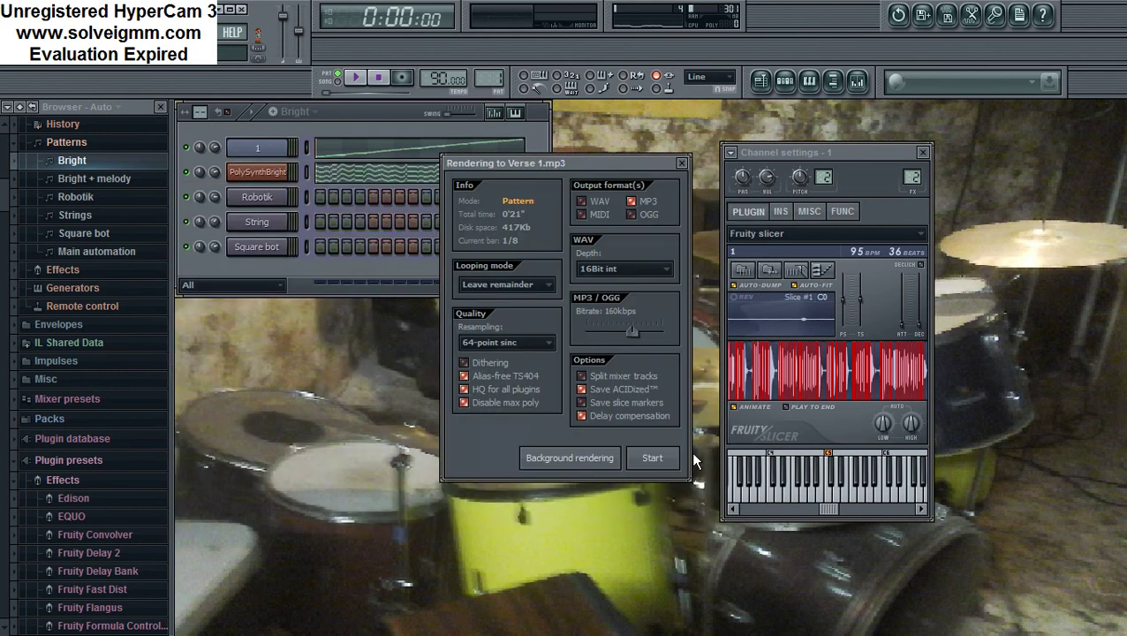
left_click(653, 457)
key("super")
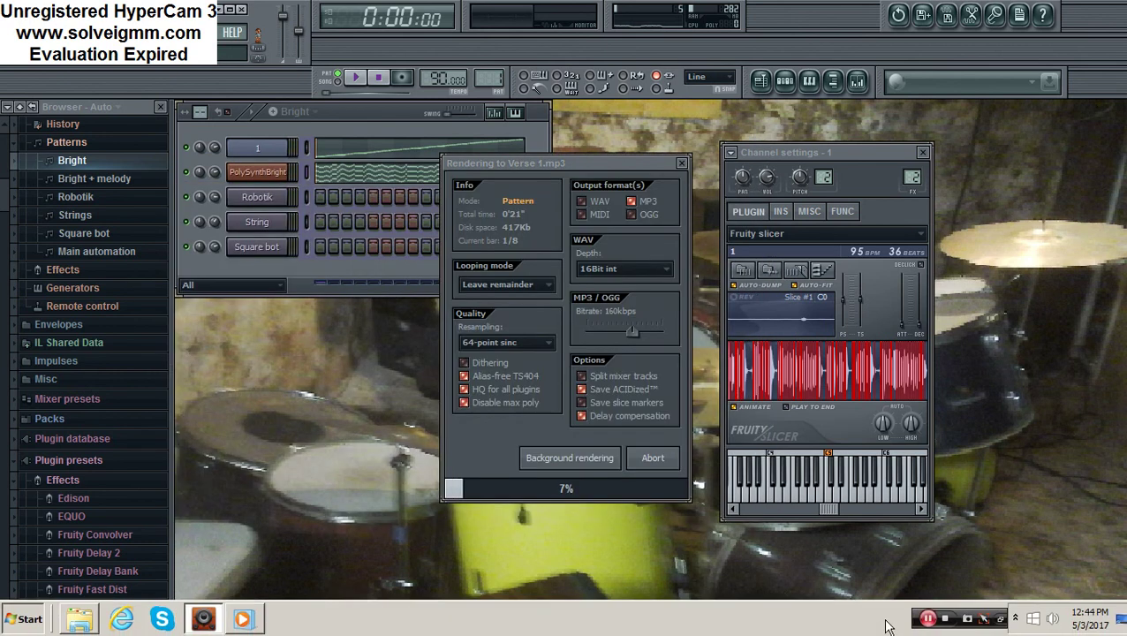
left_click(927, 621)
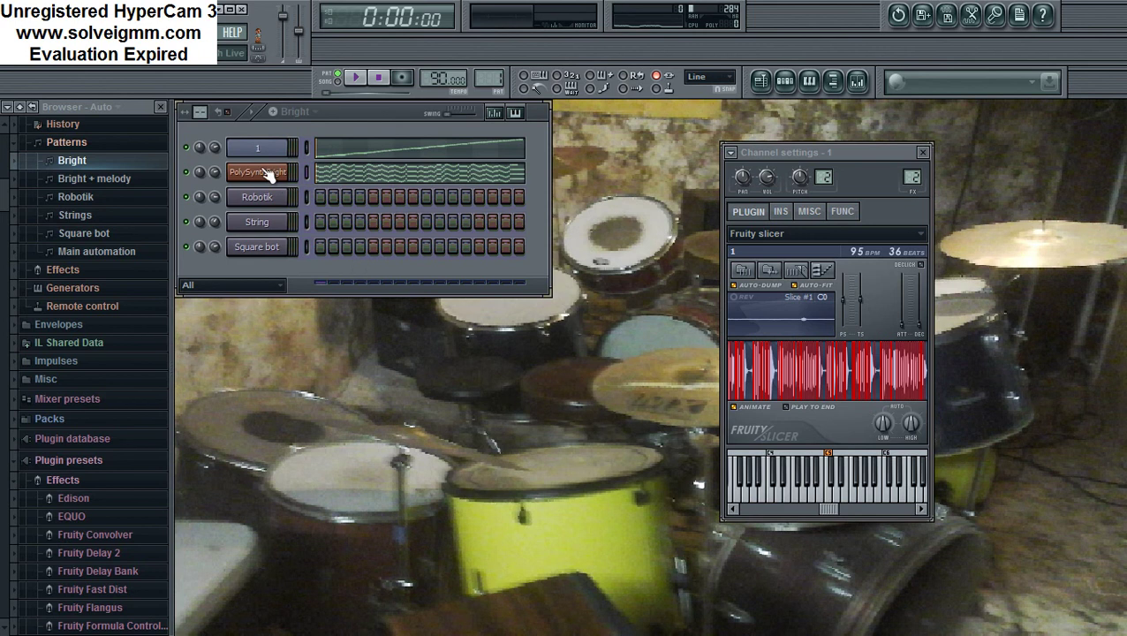
Load sound file 2 from the Got No Time folder into the Fruity Slicer channel and audition it with the Bright pattern.
left_click(274, 156)
left_click(262, 150)
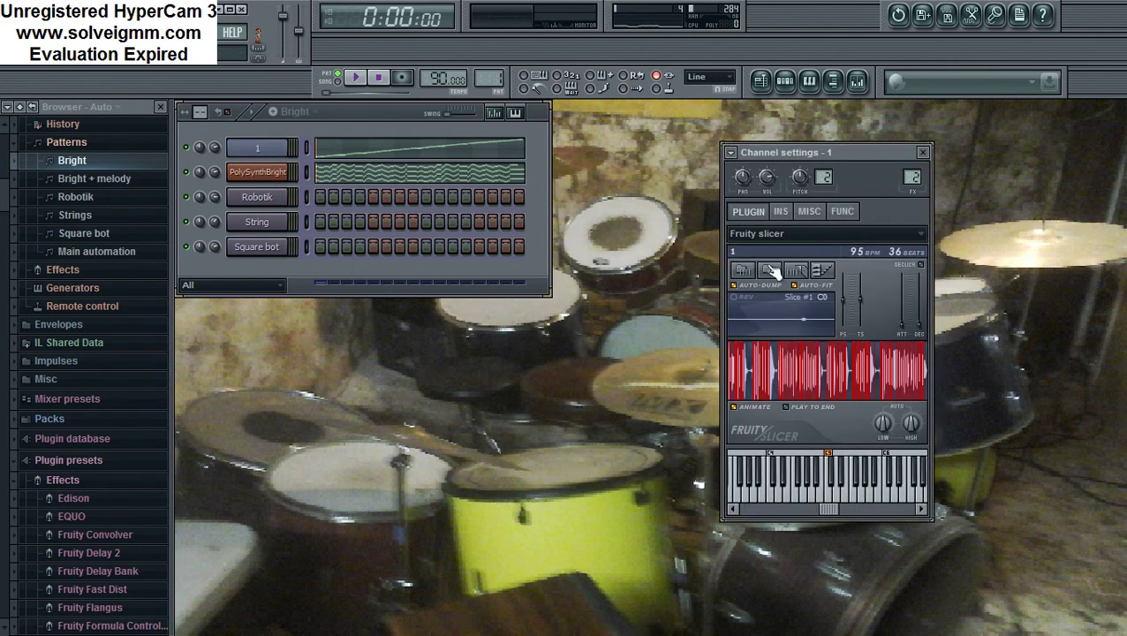
left_click(798, 271)
left_click(770, 271)
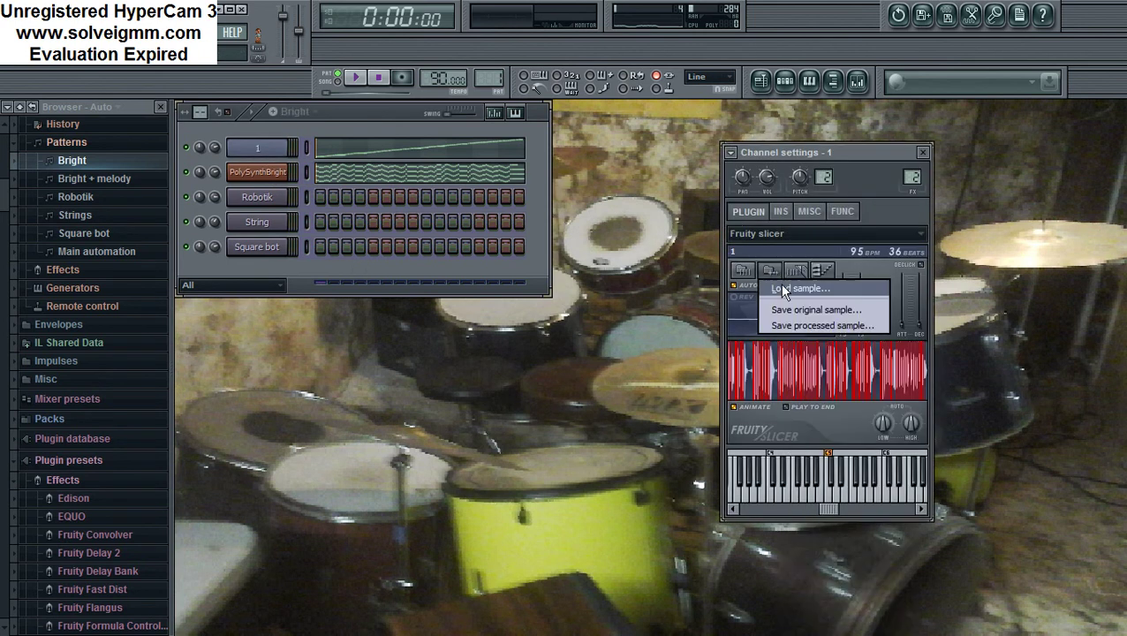
left_click(782, 289)
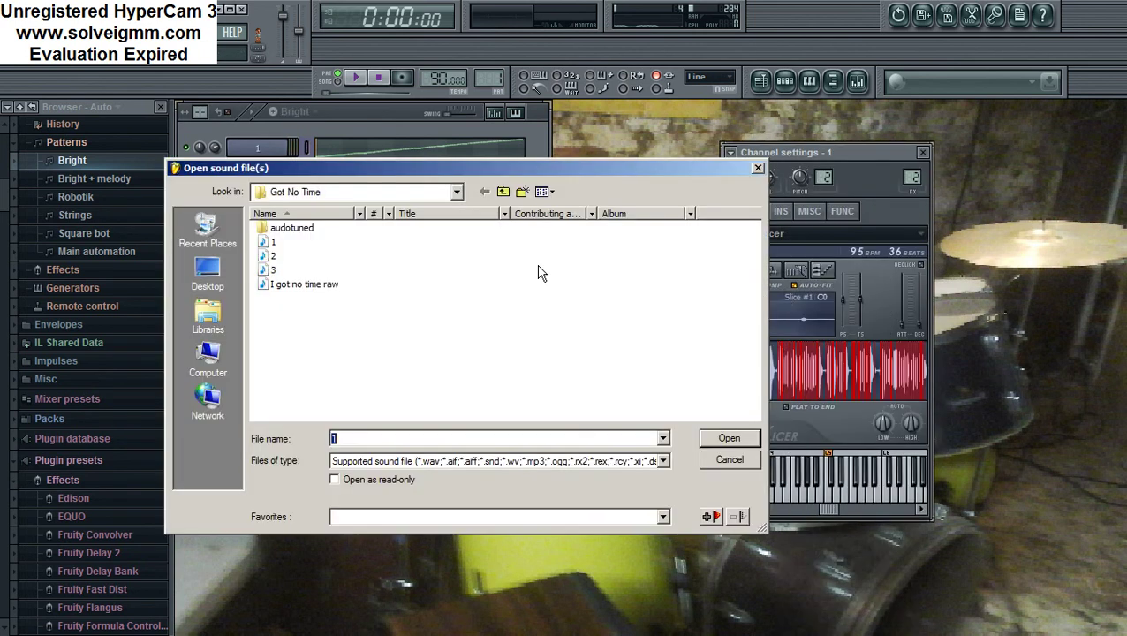
double_click(275, 256)
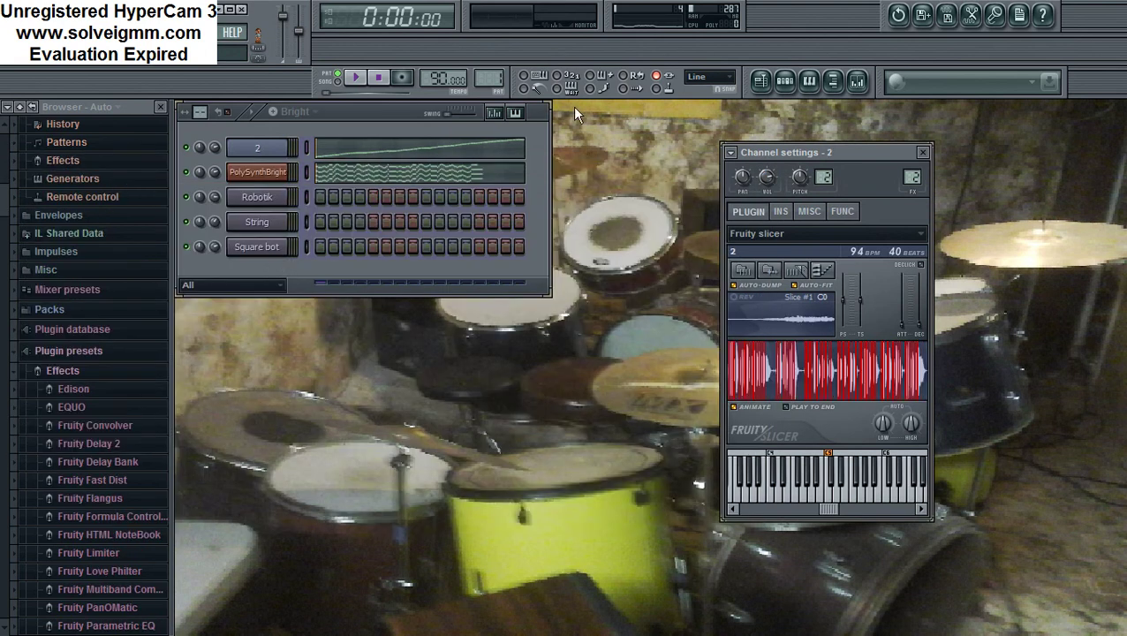
left_click(354, 77)
left_click(378, 79)
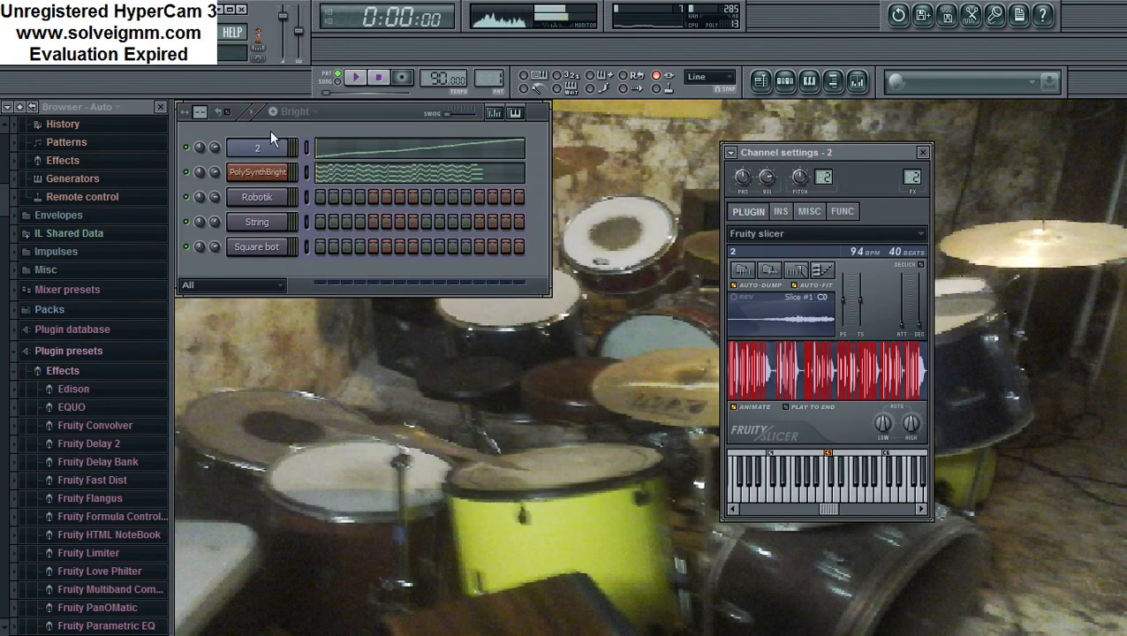
Replace the Fruity Slicer sample with sound file 3 from the Got No Time folder and audition it.
left_click(773, 272)
left_click(789, 290)
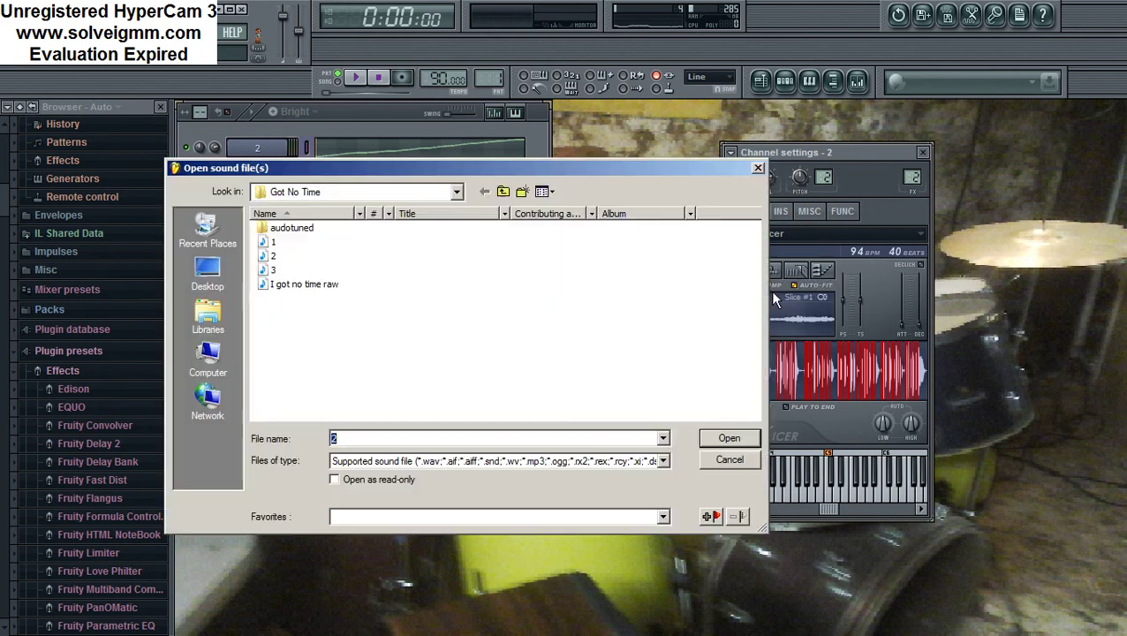
double_click(299, 271)
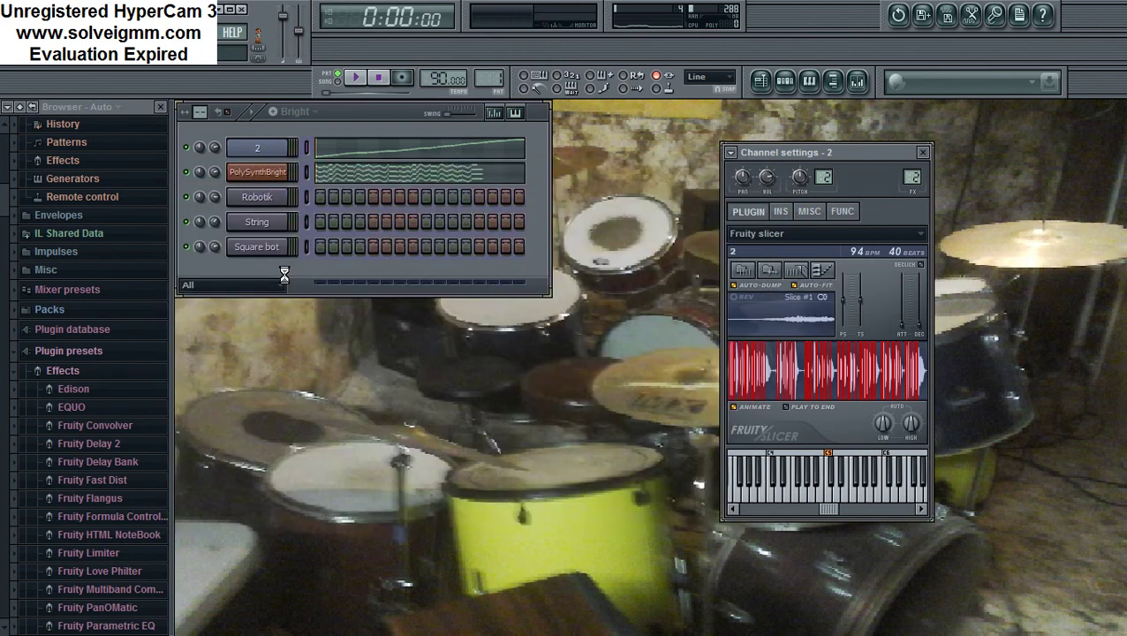
left_click(380, 78)
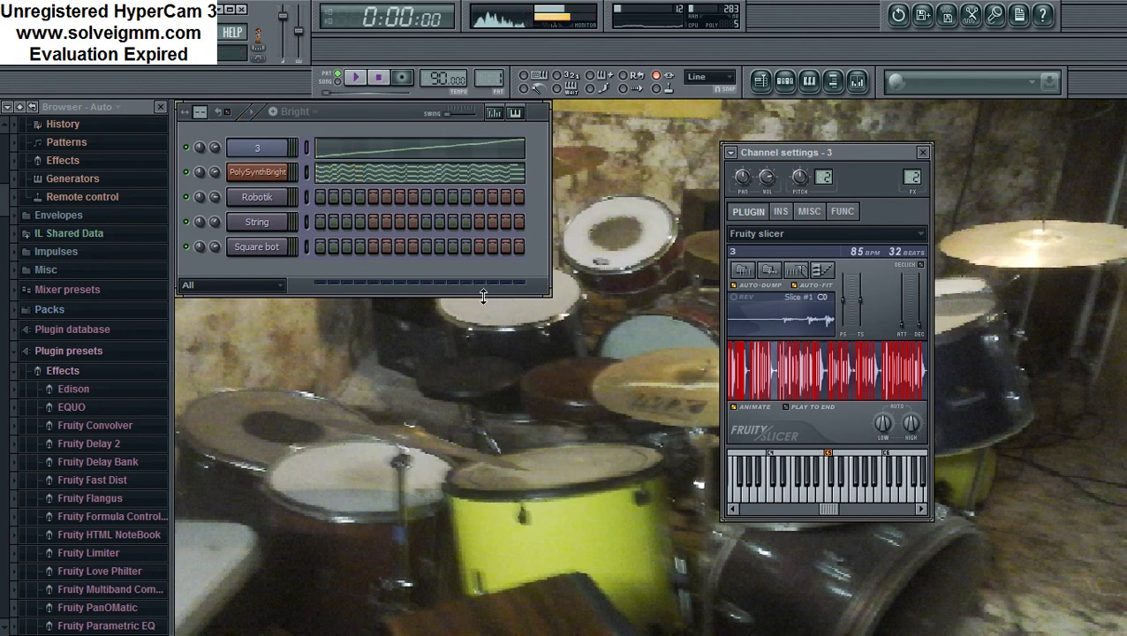
key("super")
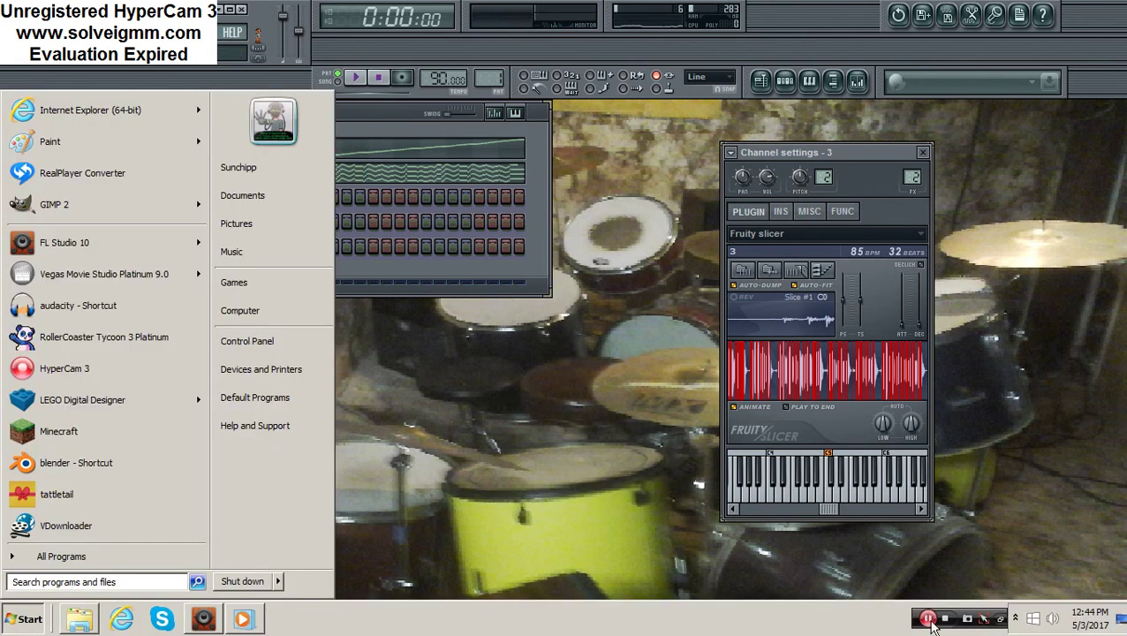
left_click(931, 621)
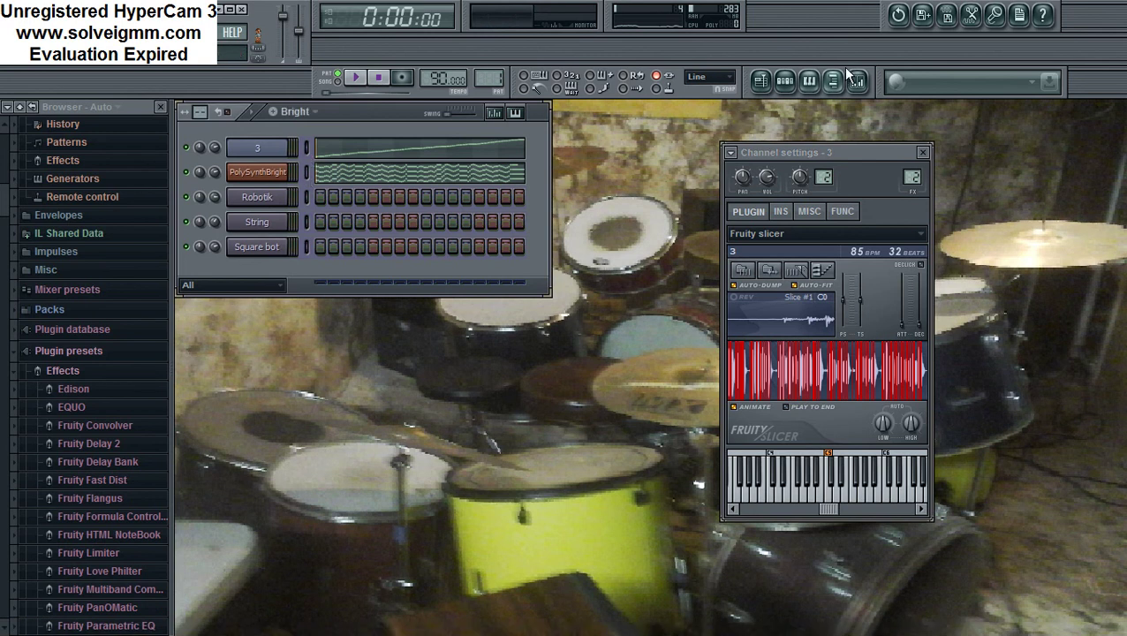
Play the start of the PolySynthBright notes and set the playback position to 0:02:16, on the note shortly before bar 2.
left_click(811, 81)
left_click(356, 79)
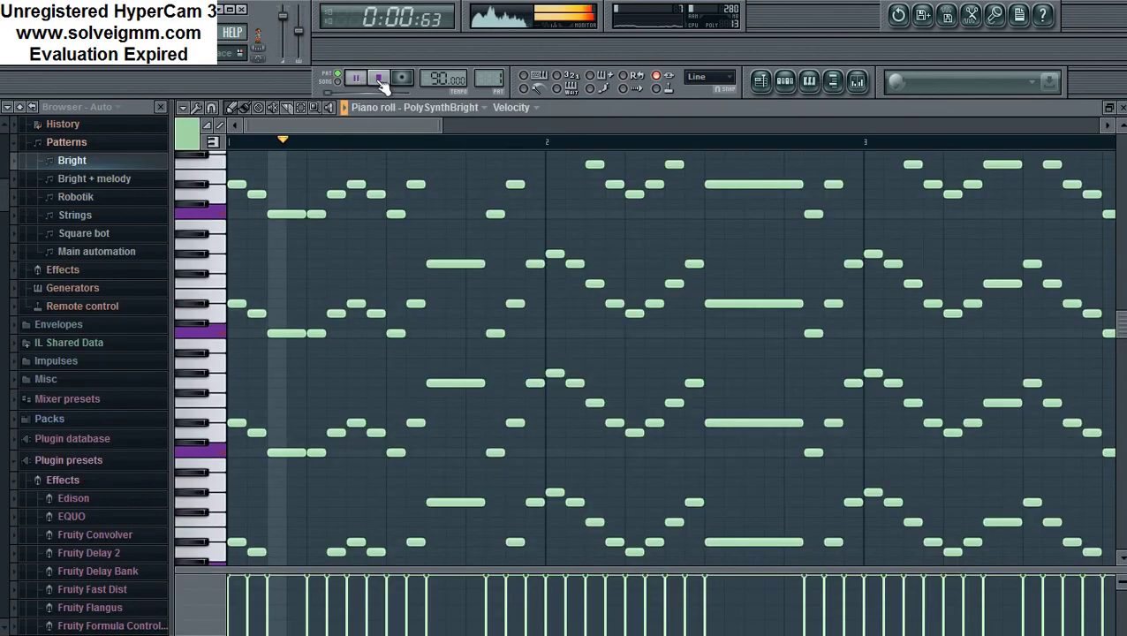
left_click(378, 79)
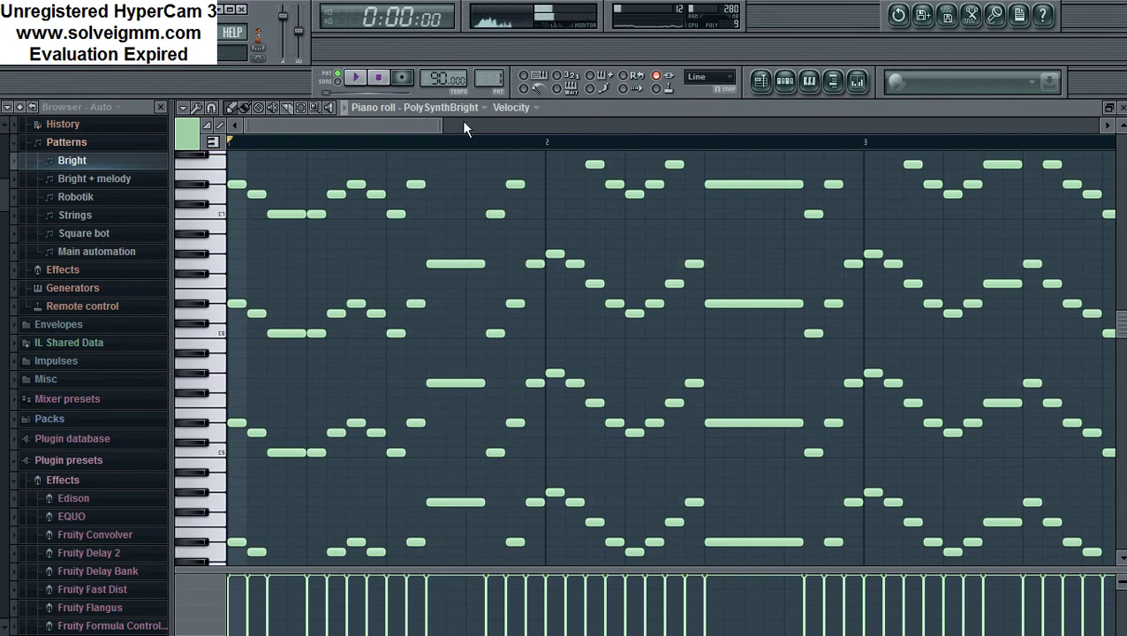
left_click(495, 141)
left_click(810, 82)
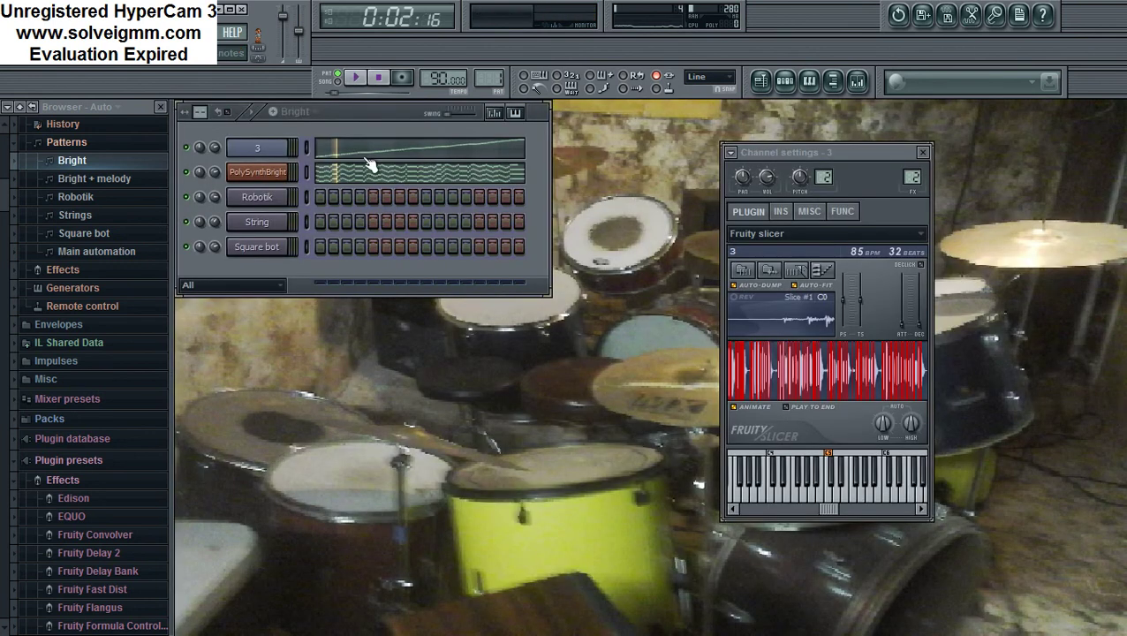
Move slices 16 to 31 of channel 3 earlier to start at the playback marker, and play them back.
left_click(810, 82)
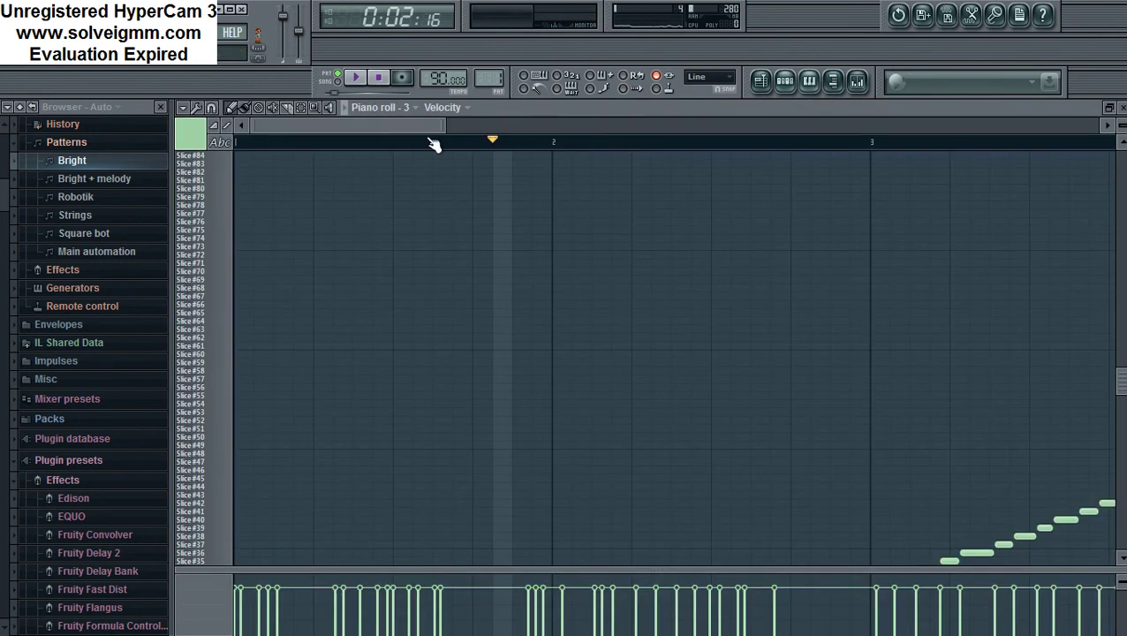
scroll(789, 418, "down", 7)
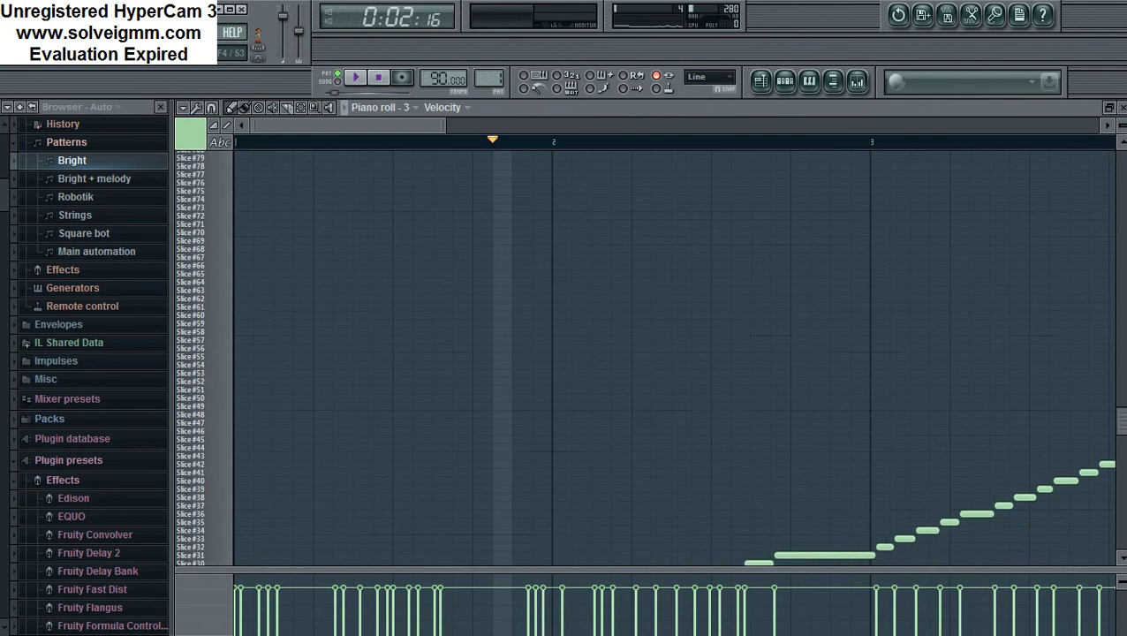
left_click_drag(863, 276, 500, 483)
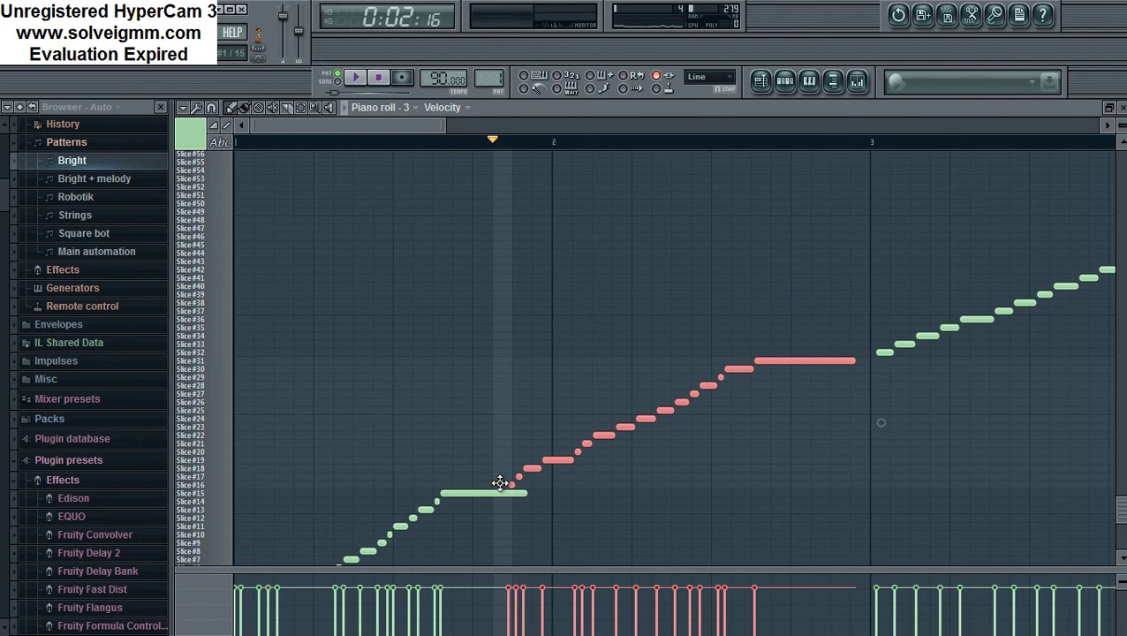
left_click(356, 78)
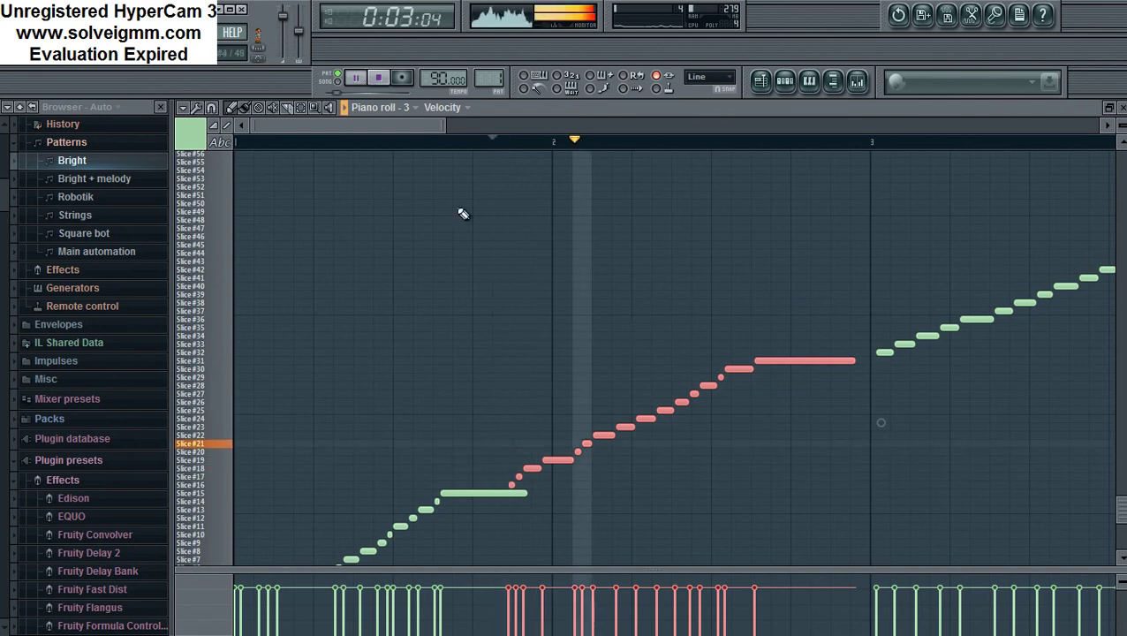
left_click_drag(400, 124, 483, 129)
left_click(380, 79)
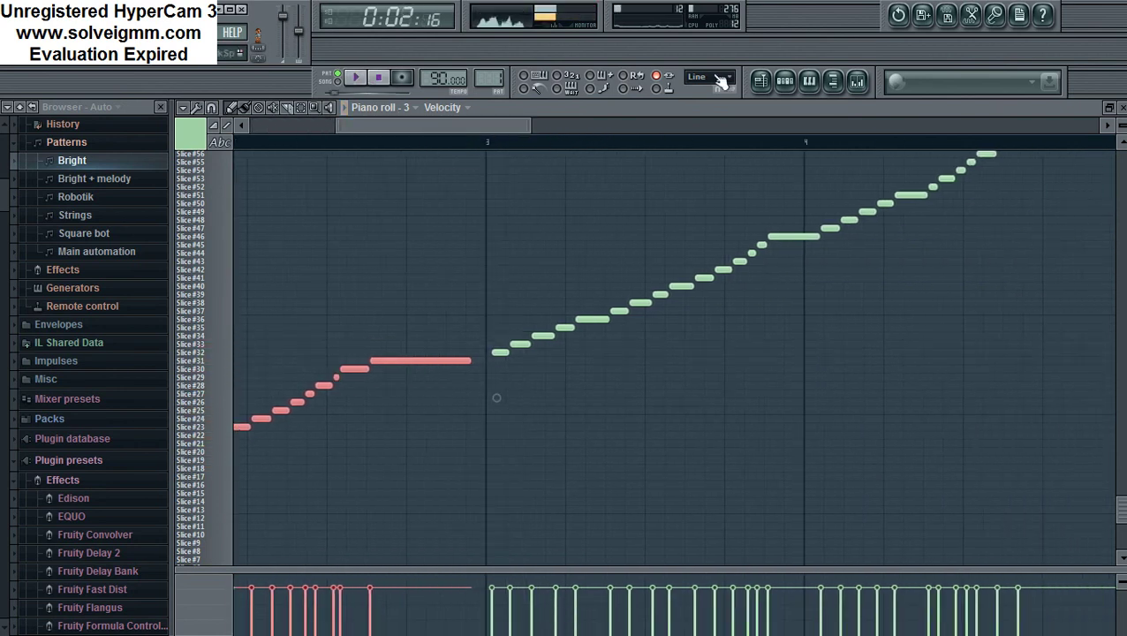
left_click(810, 88)
Play the PolySynthBright notes around bars 2 and 3 and set the playback position to 0:04:83, after the long note in bar 2.
left_click(307, 170)
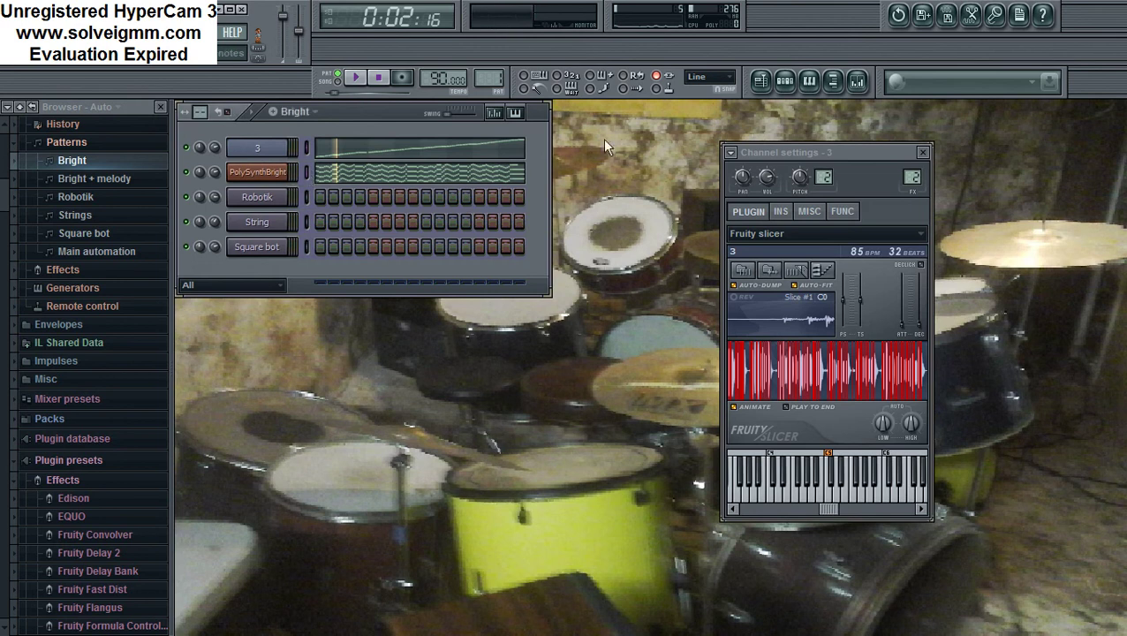
left_click(808, 81)
left_click_drag(342, 124, 353, 123)
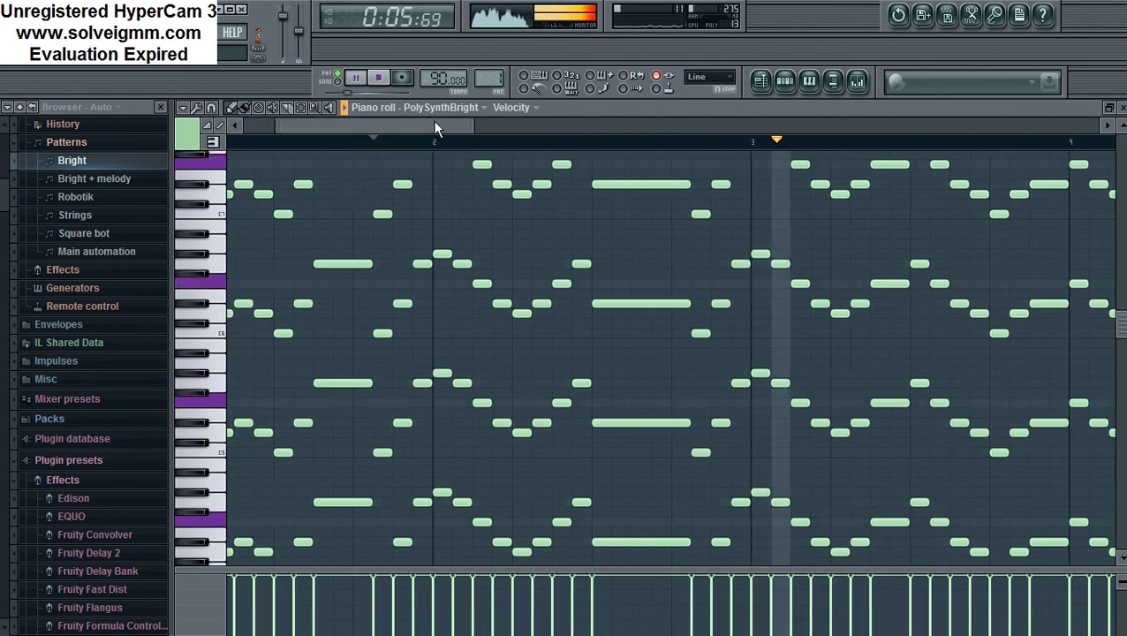
left_click(592, 140)
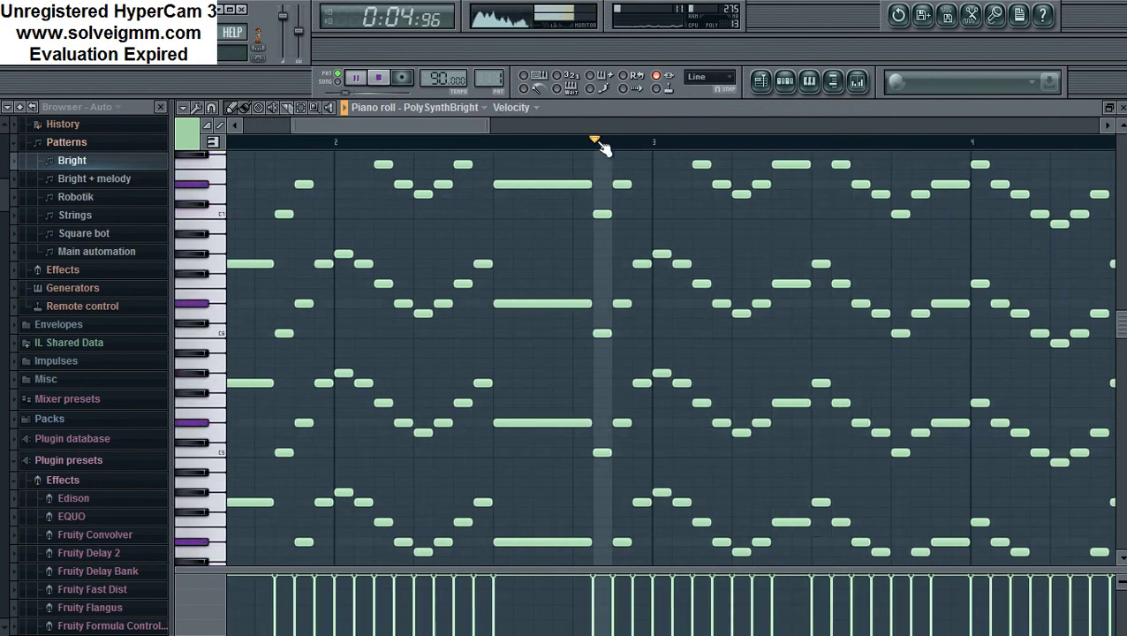
left_click(379, 78)
left_click(821, 85)
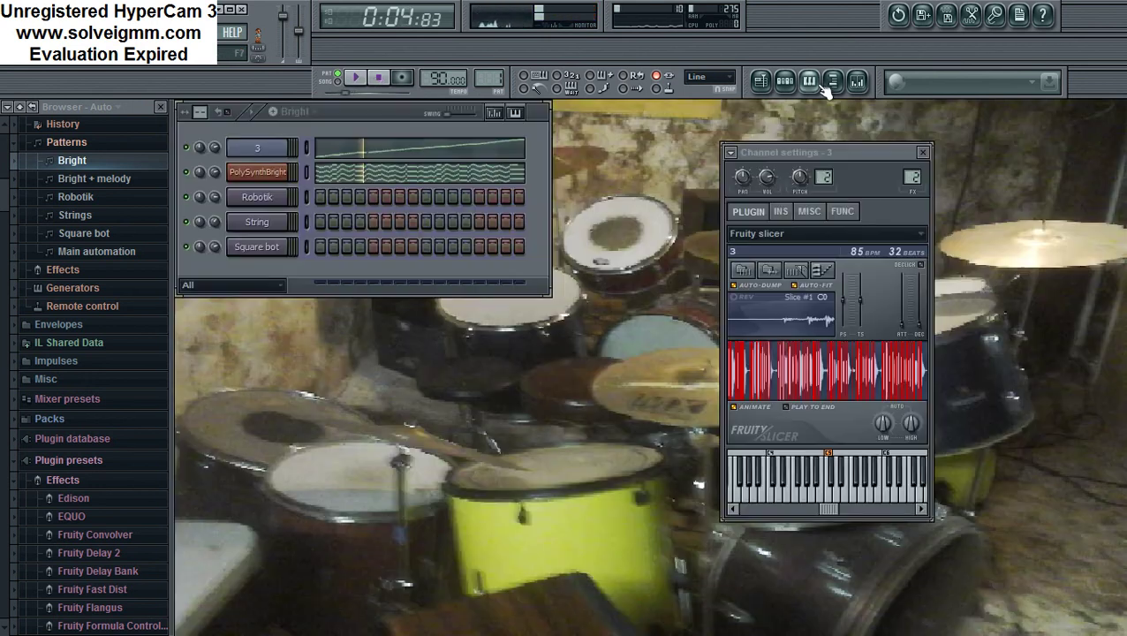
Move slices 32 to 58 of channel 3 earlier to start at the playback marker before bar 3, and play them back.
left_click(303, 144)
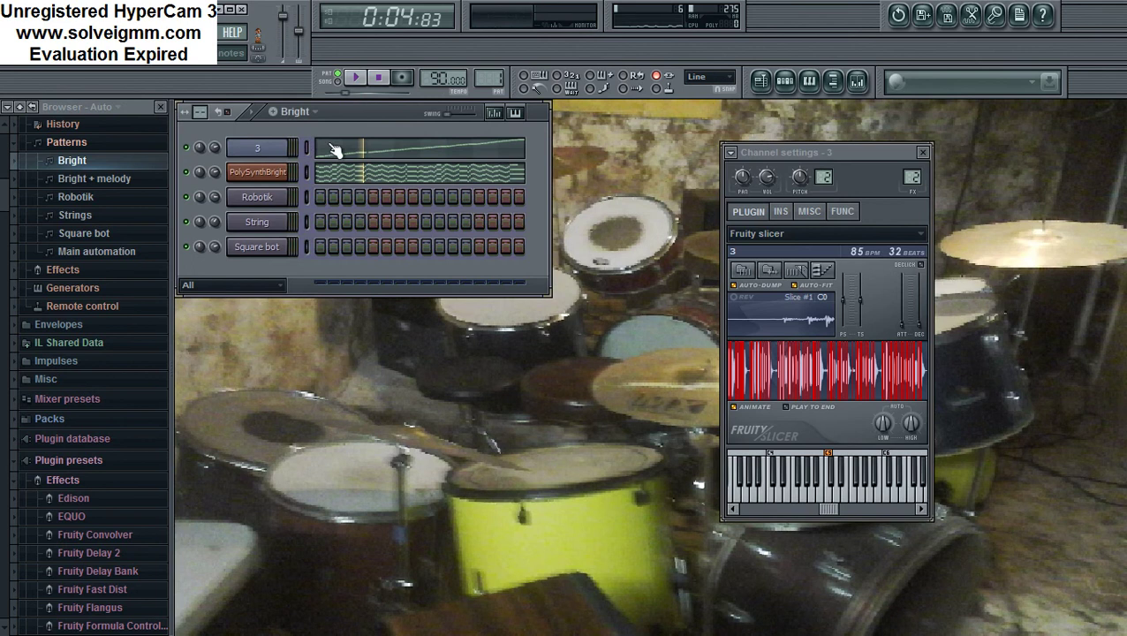
left_click(810, 80)
left_click_drag(383, 123, 457, 125)
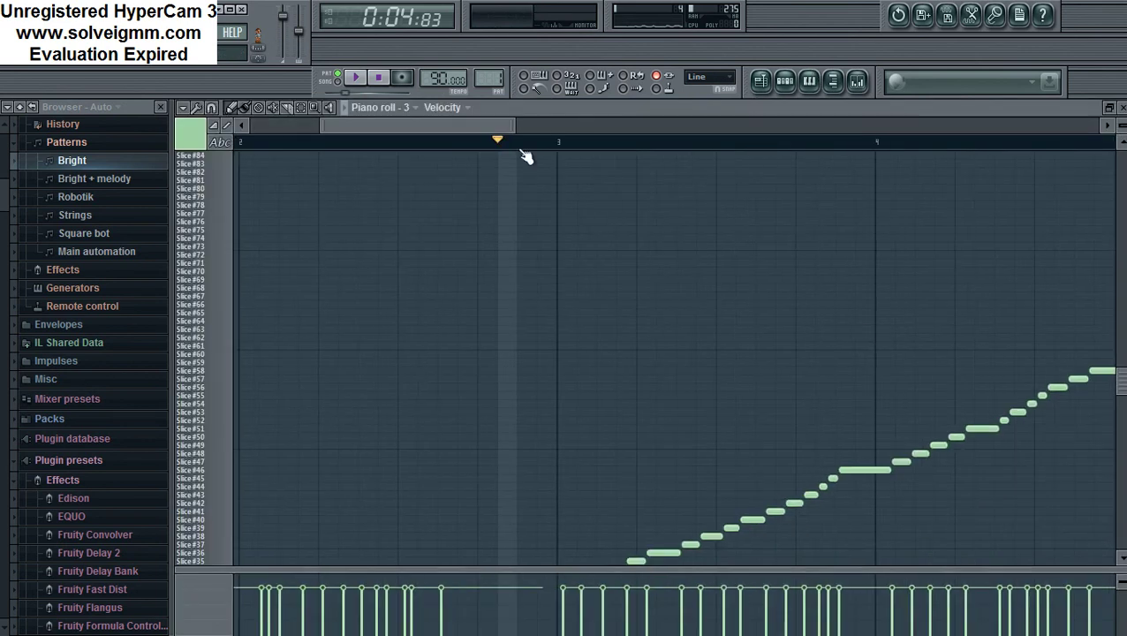
scroll(768, 320, "down", 3)
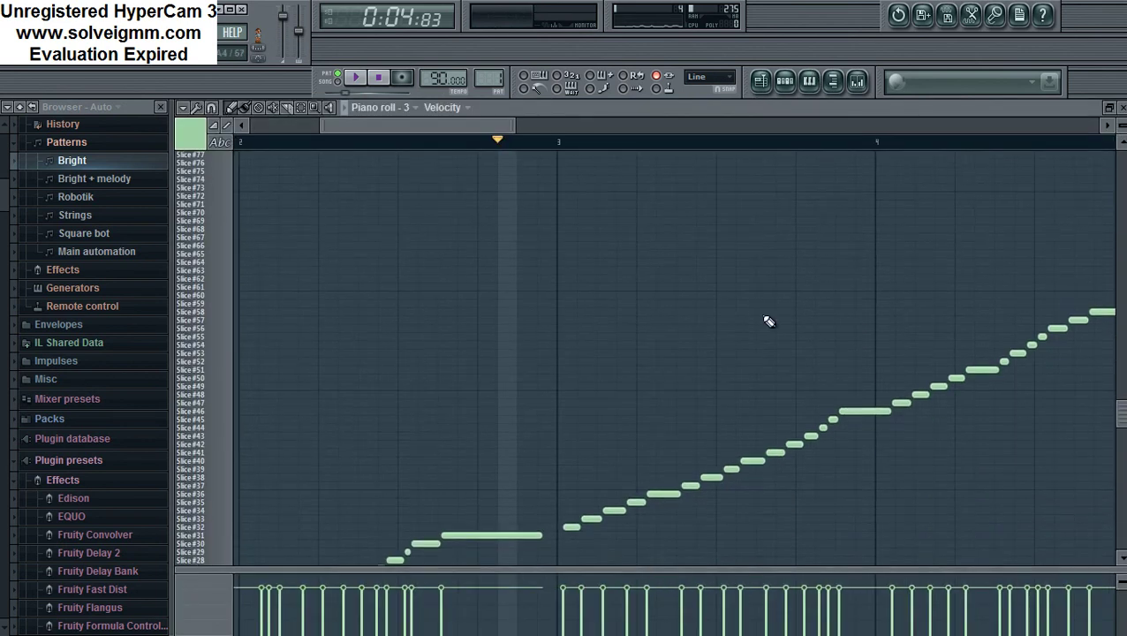
left_click(379, 79)
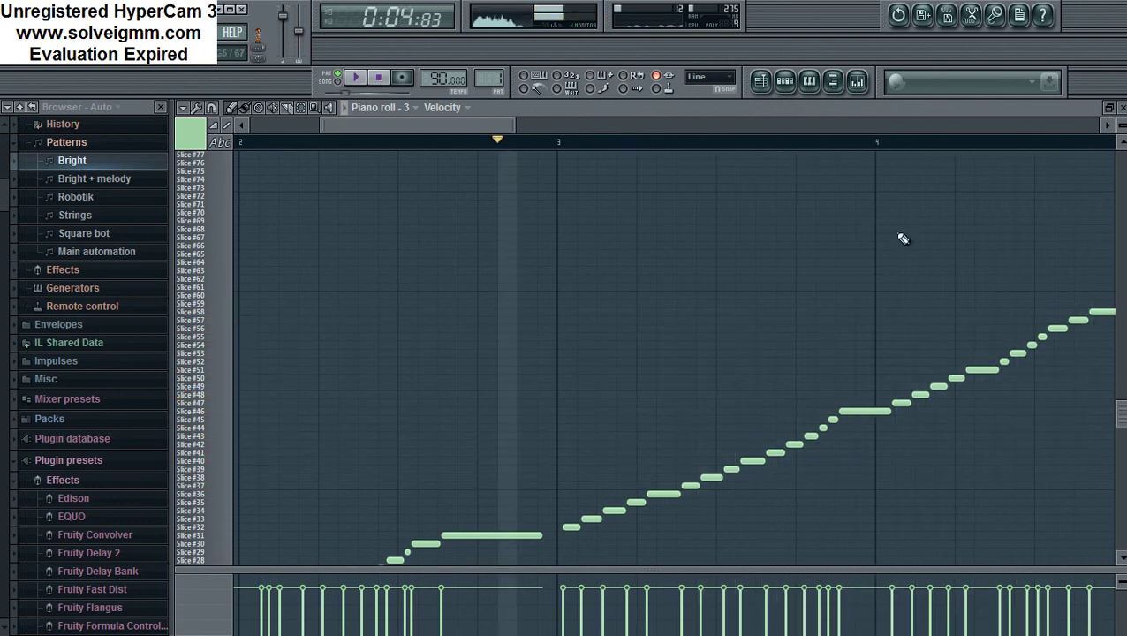
mouse_move(1087, 305)
left_mouse_down()
mouse_move(603, 438)
mouse_move(495, 529)
left_mouse_up()
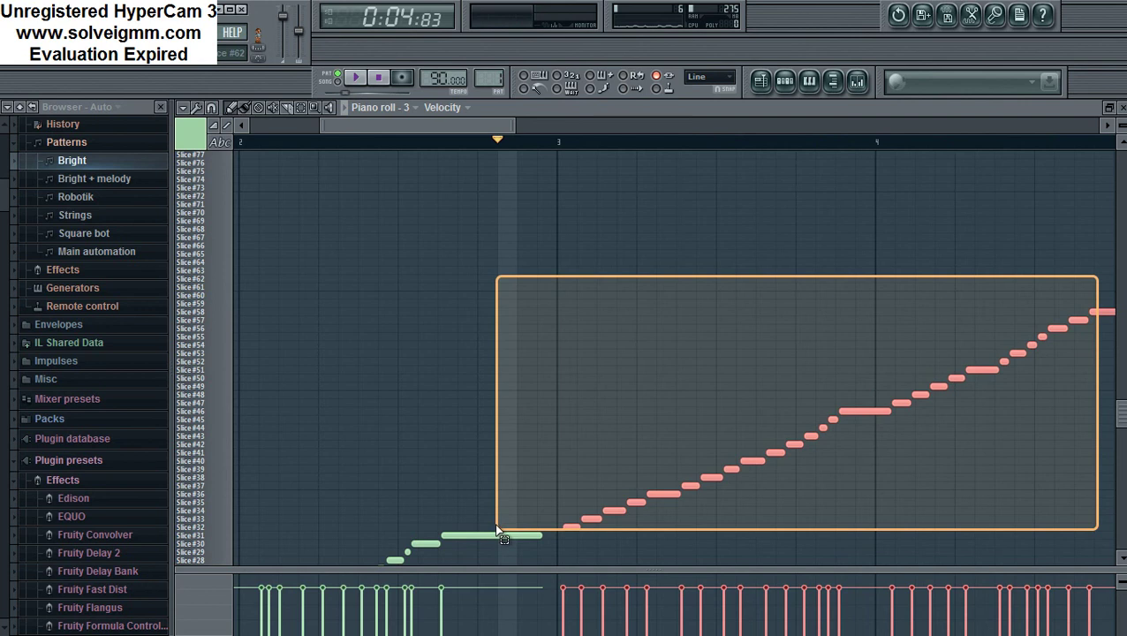
left_click_drag(571, 526, 509, 530)
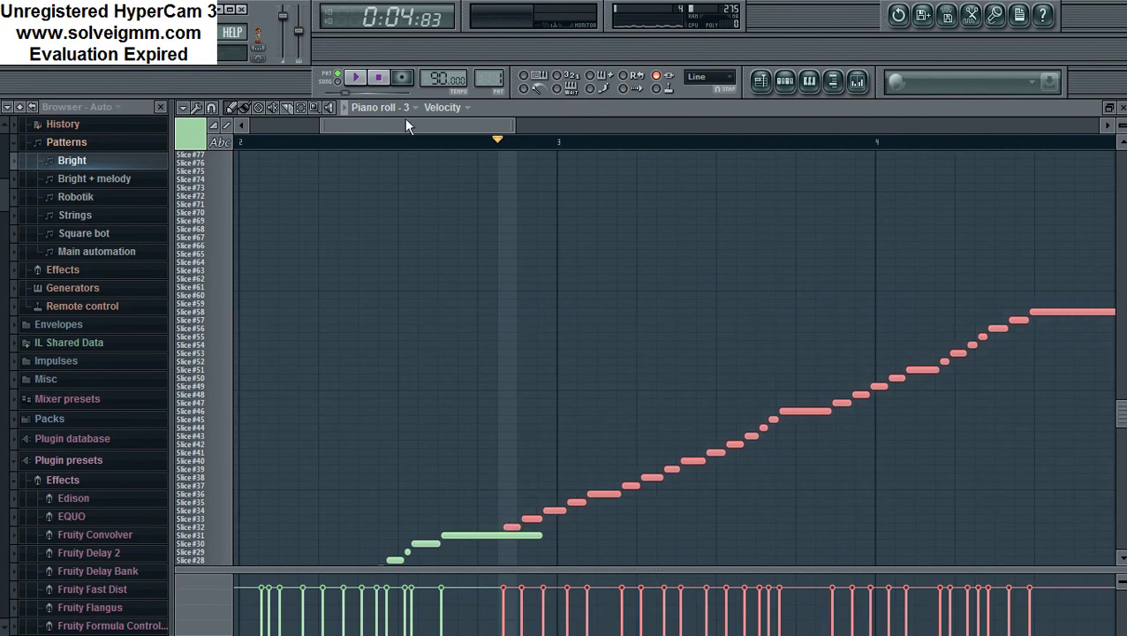
left_click(369, 80)
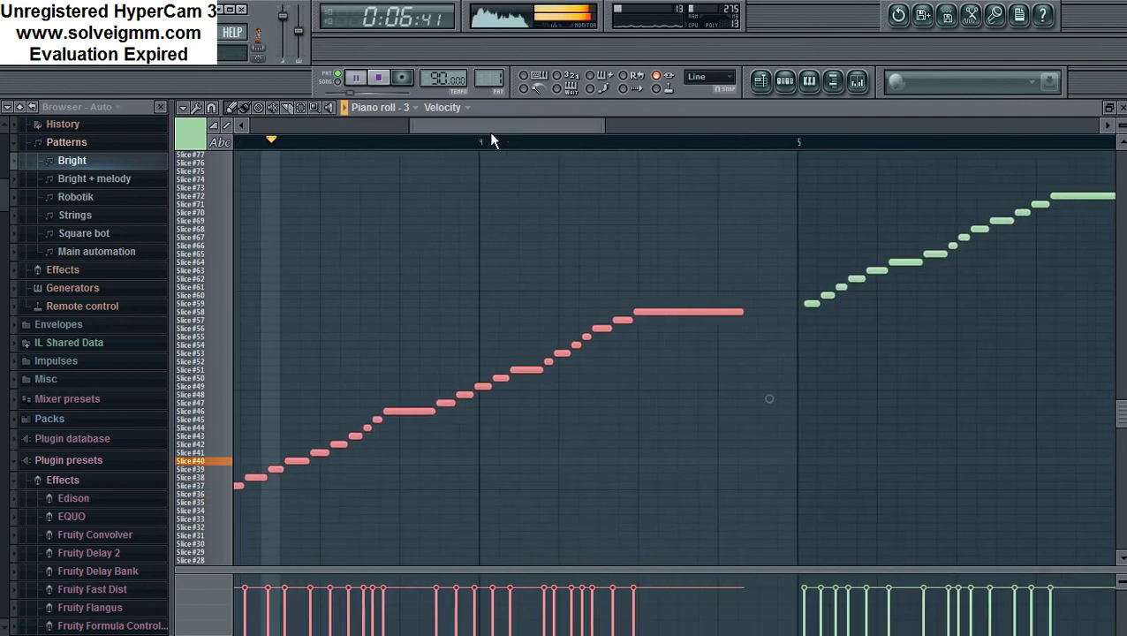
left_click(378, 78)
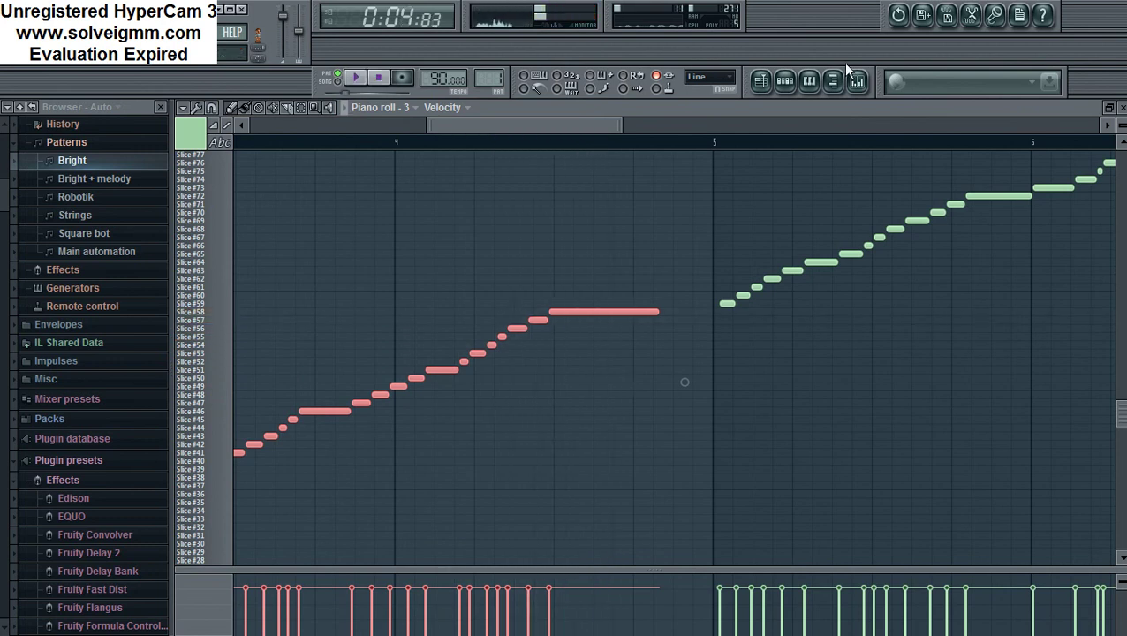
left_click(809, 81)
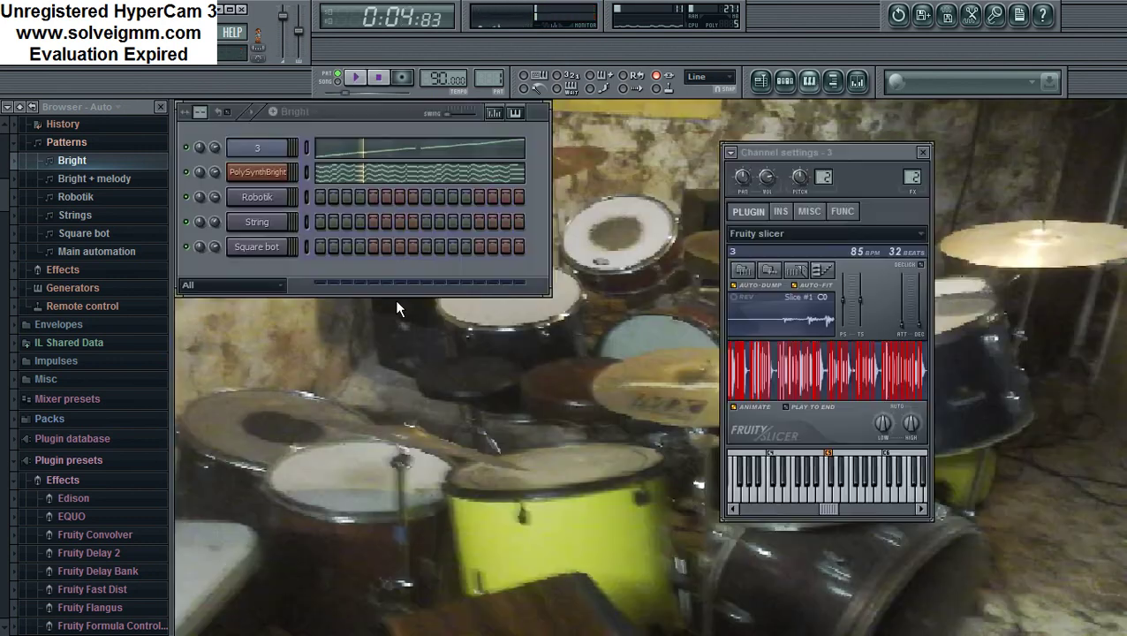
Play the PolySynthBright notes up to bar 5 and set the playback position to 0:10:33, after the long note in bar 4.
left_click(305, 180)
left_click(811, 83)
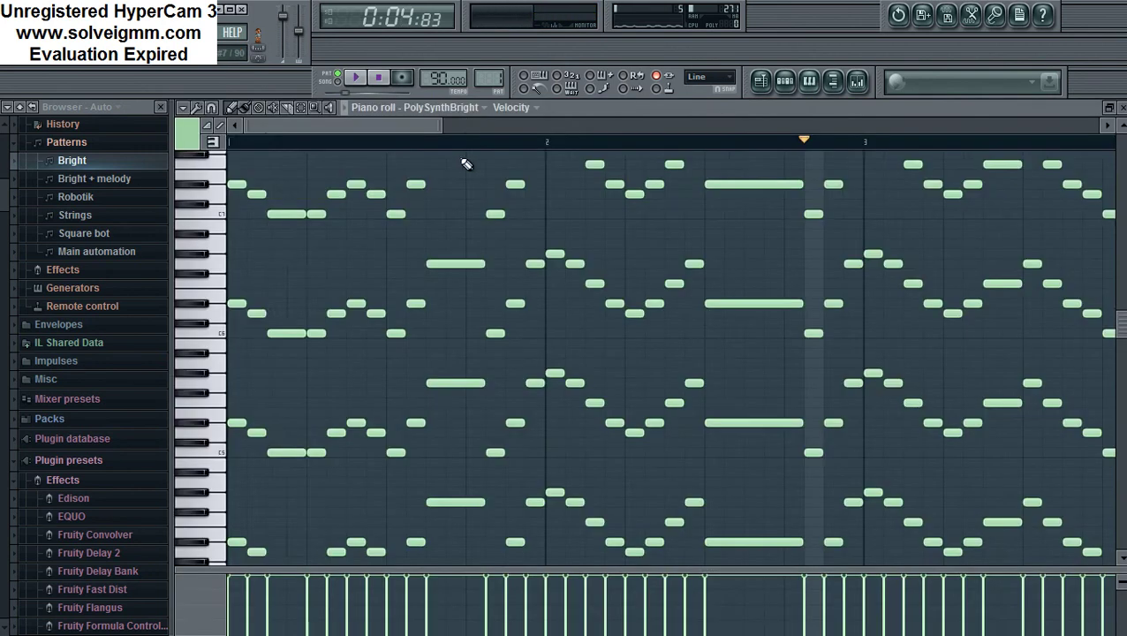
left_click_drag(397, 127, 527, 129)
left_click(352, 79)
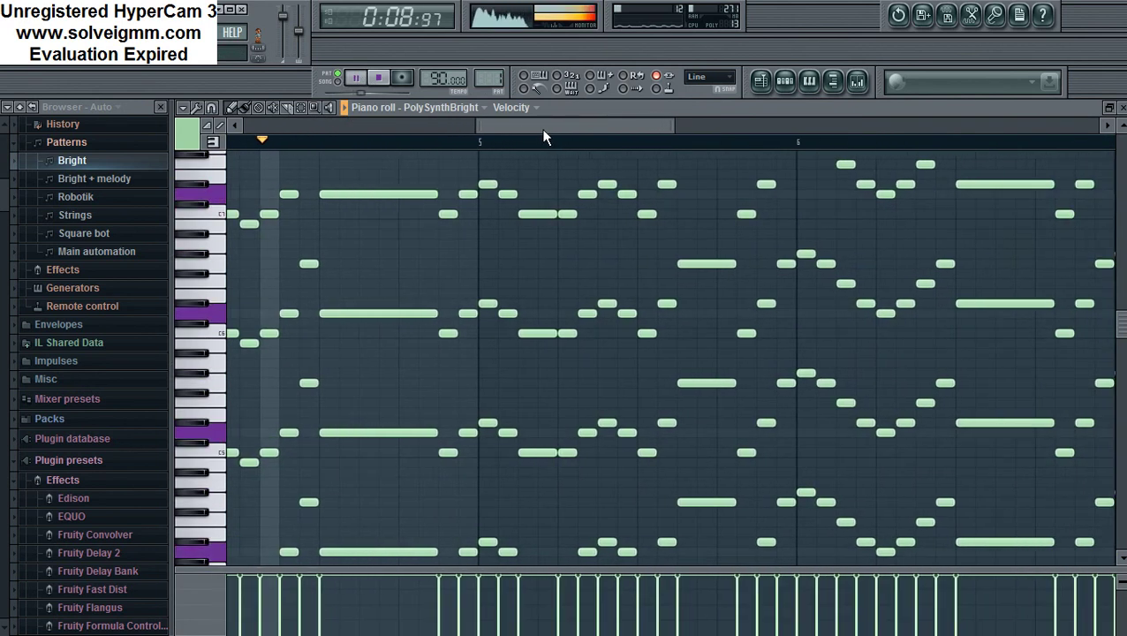
left_click(380, 78)
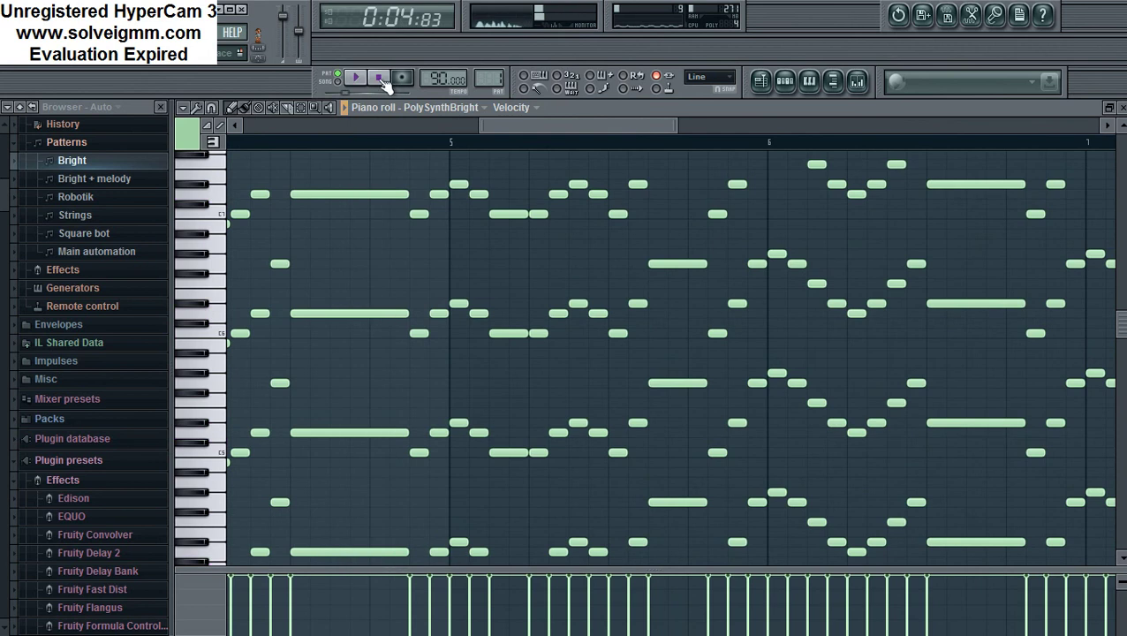
left_click(424, 146)
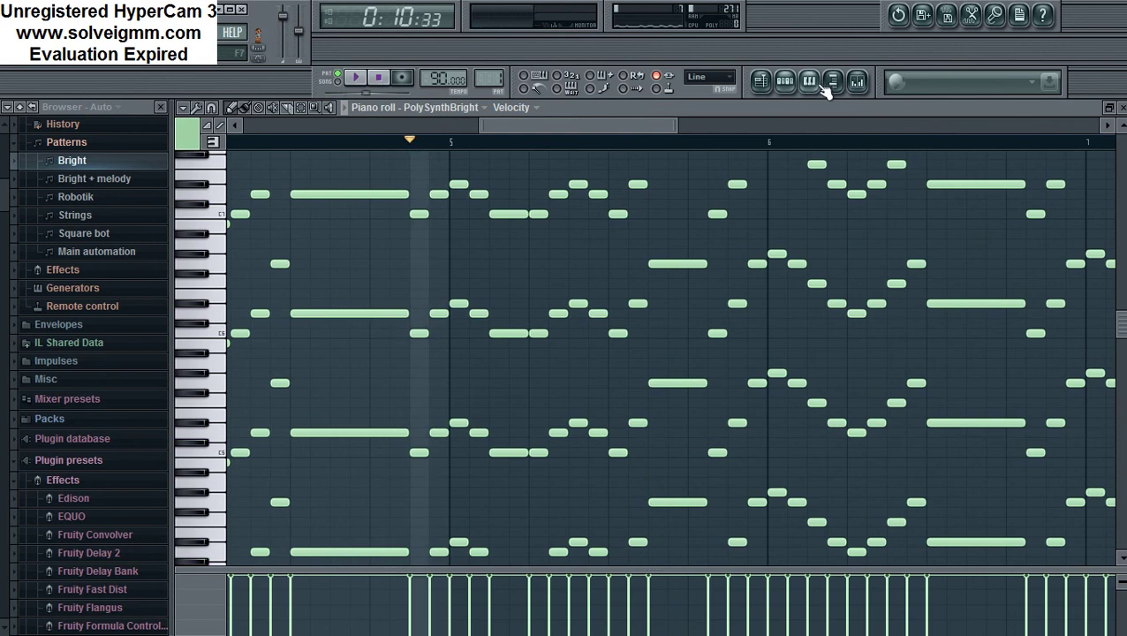
Move slices 59 to 72 of channel 3 earlier to start at the playback marker before bar 5, and play them back.
left_click(812, 83)
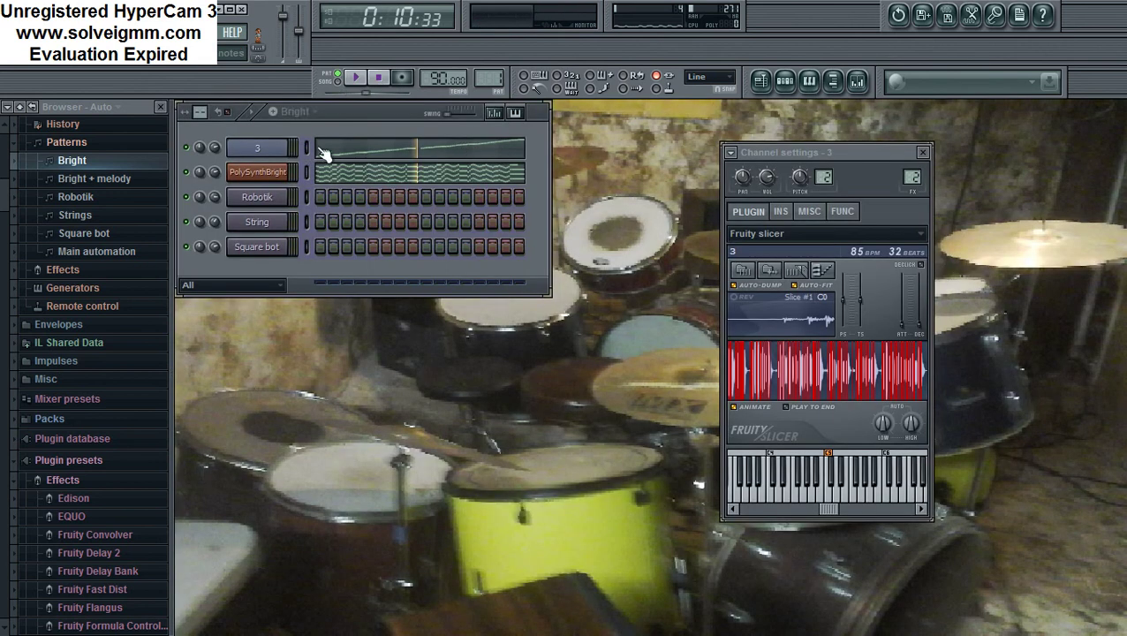
left_click(812, 83)
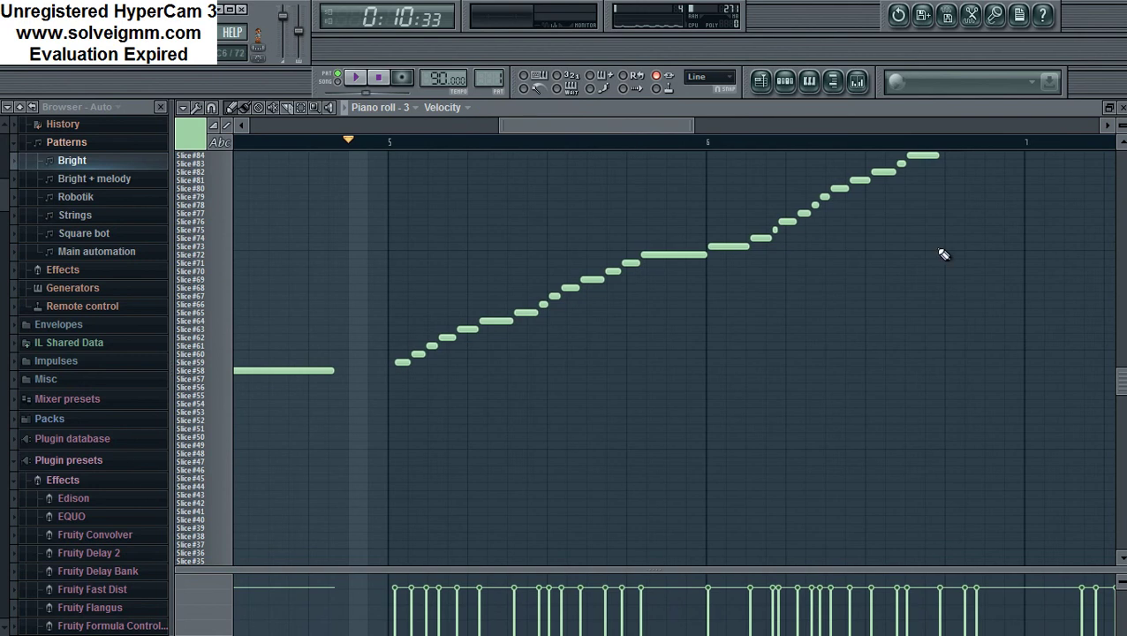
scroll(632, 208, "up", 4)
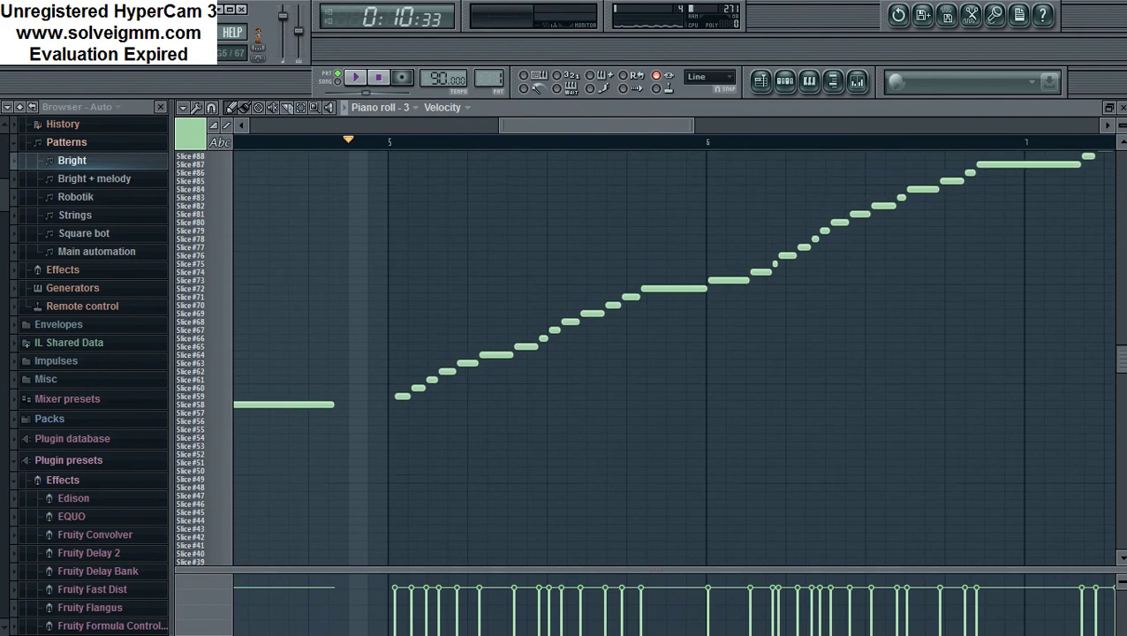
left_click(380, 79)
left_click_drag(688, 268, 355, 447)
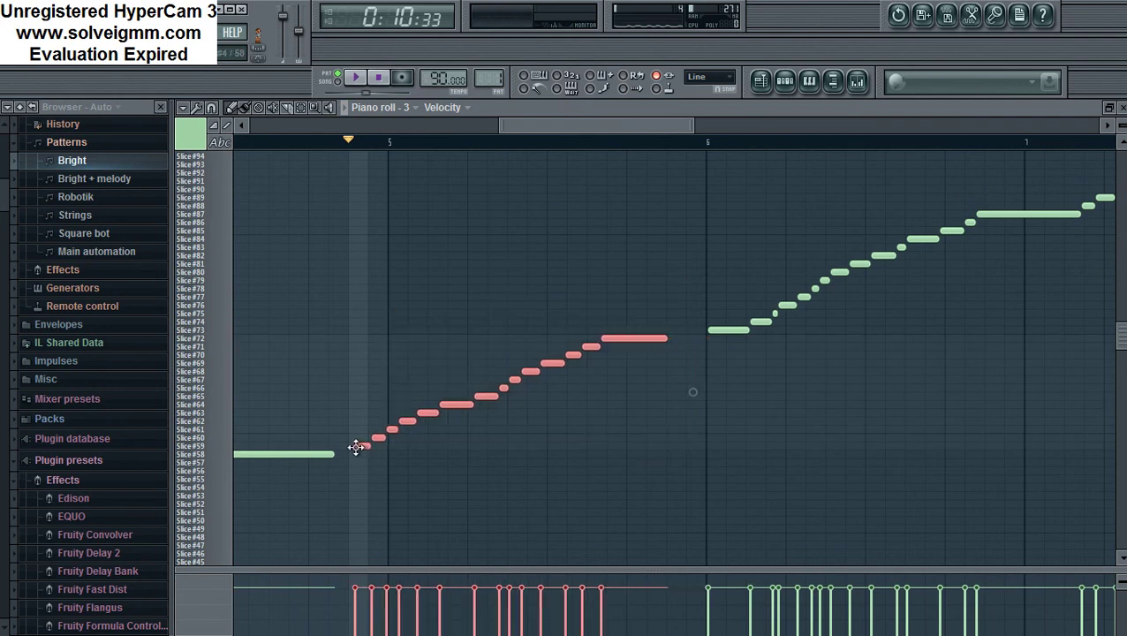
left_click(358, 79)
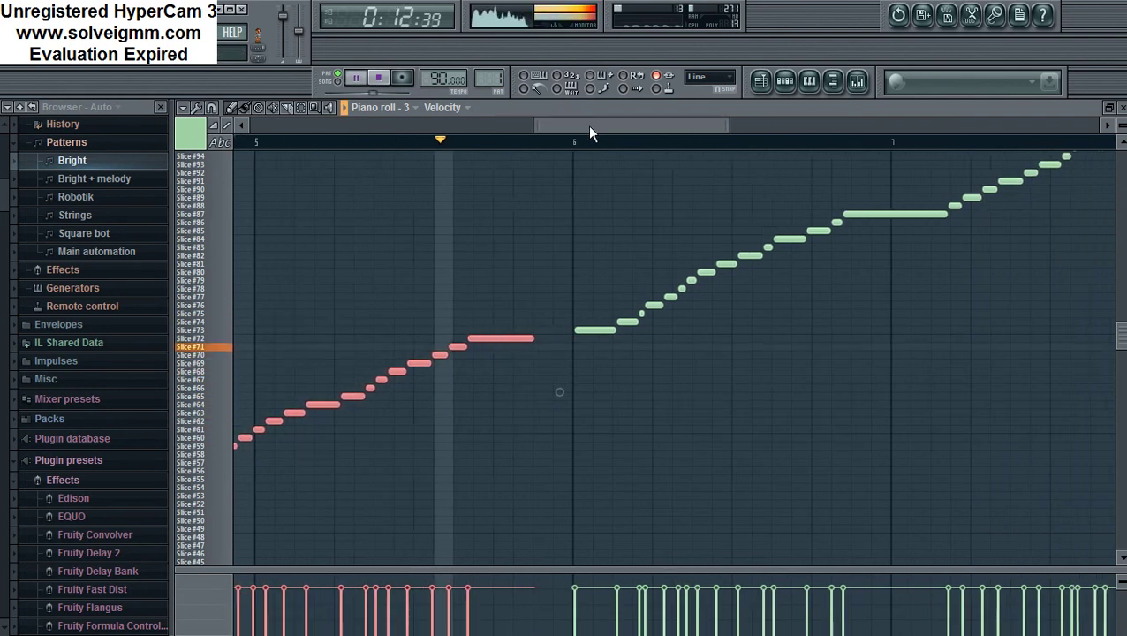
left_click(379, 78)
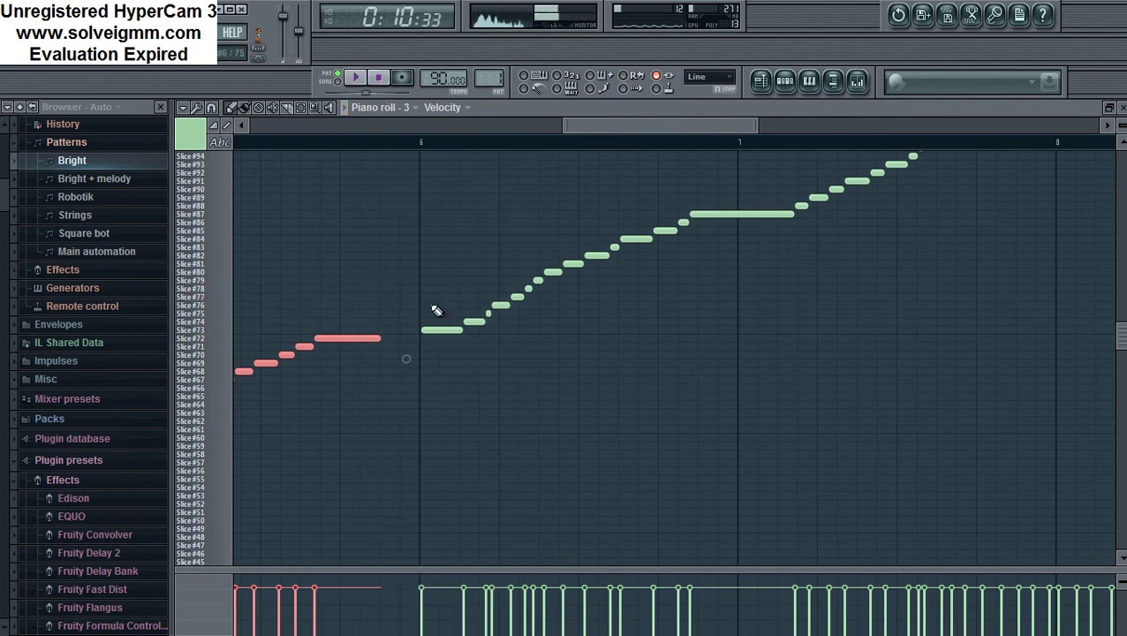
Play the PolySynthBright notes around bar 5 and set the playback position to 0:12:83, after the long note in bar 5.
left_click(821, 82)
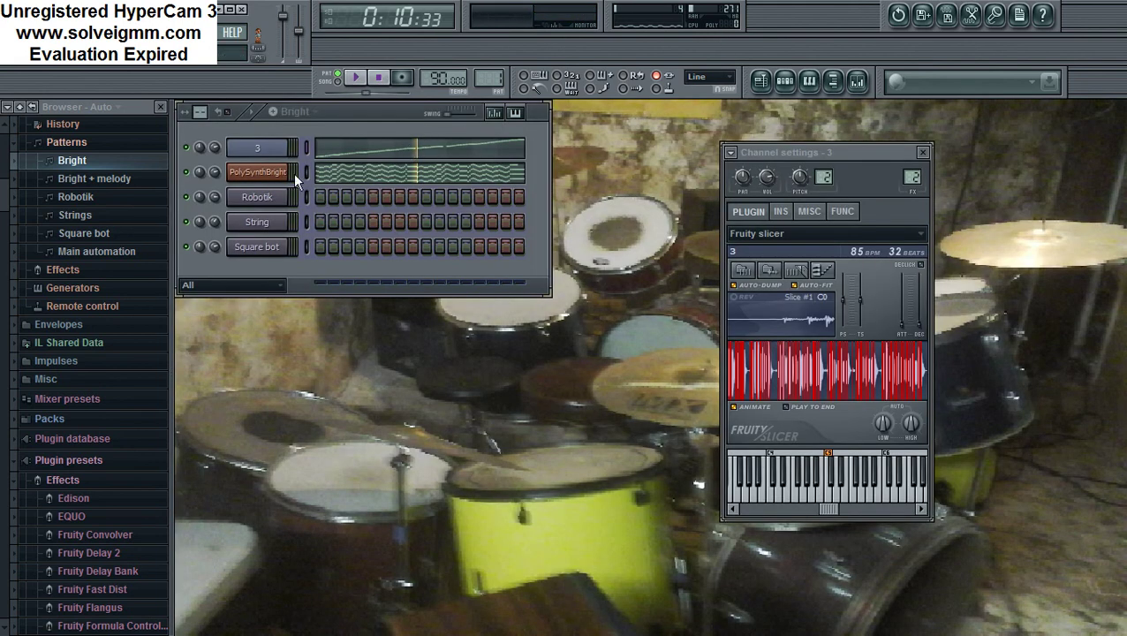
left_click(807, 83)
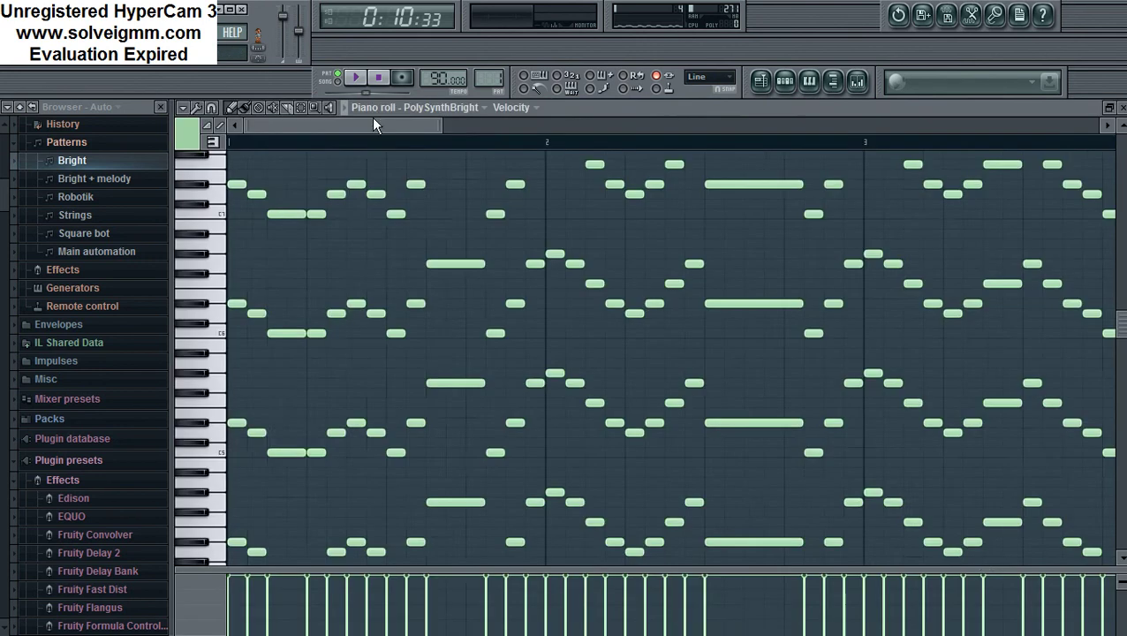
left_click_drag(372, 118, 629, 141)
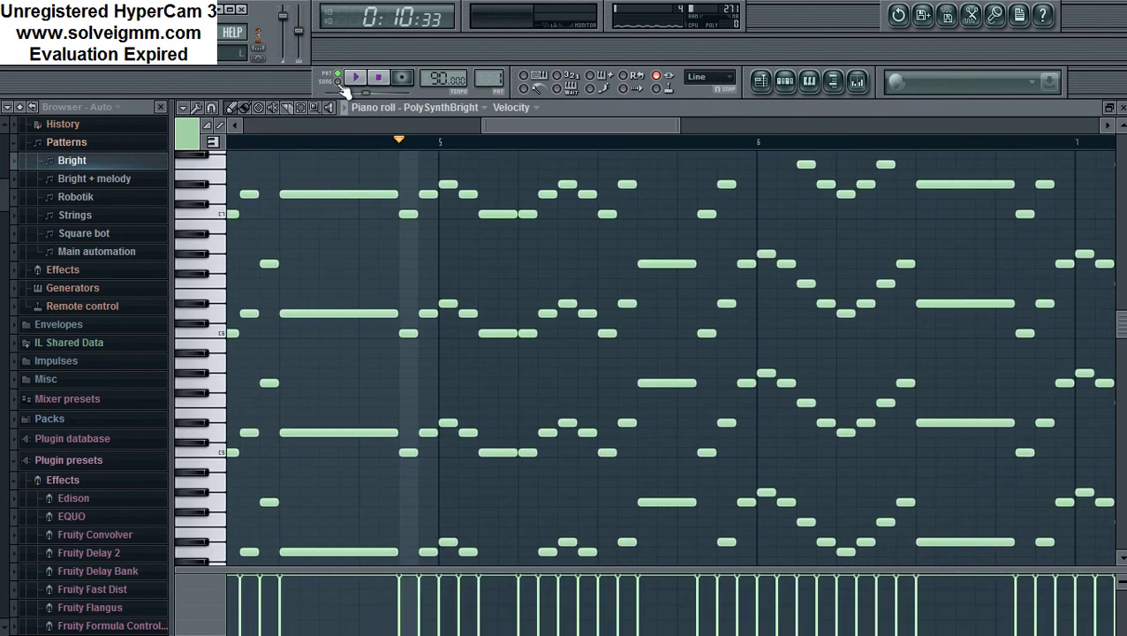
left_click(354, 79)
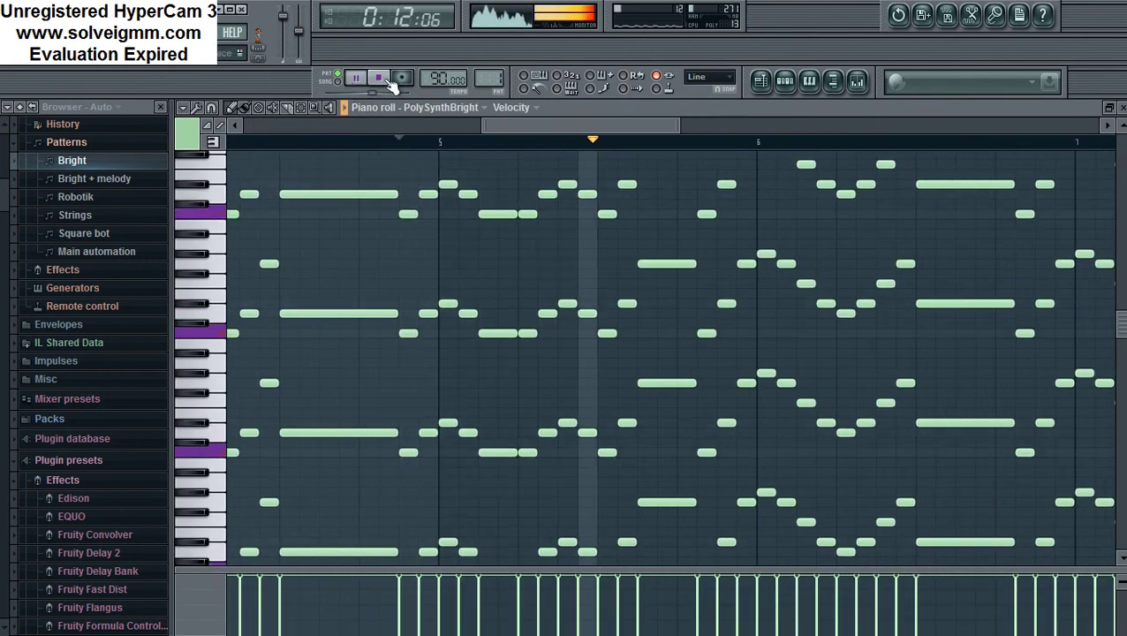
left_click(379, 78)
left_click(707, 143)
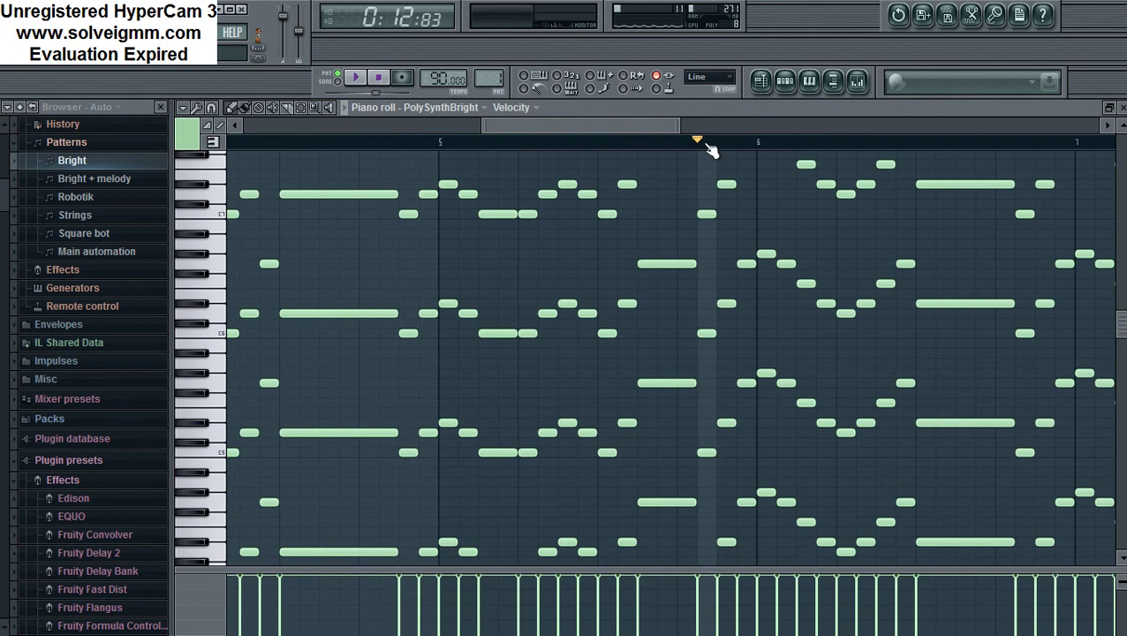
Move slices 74 to 87 of channel 3 earlier to start at the playback marker before bar 6.
left_click(809, 88)
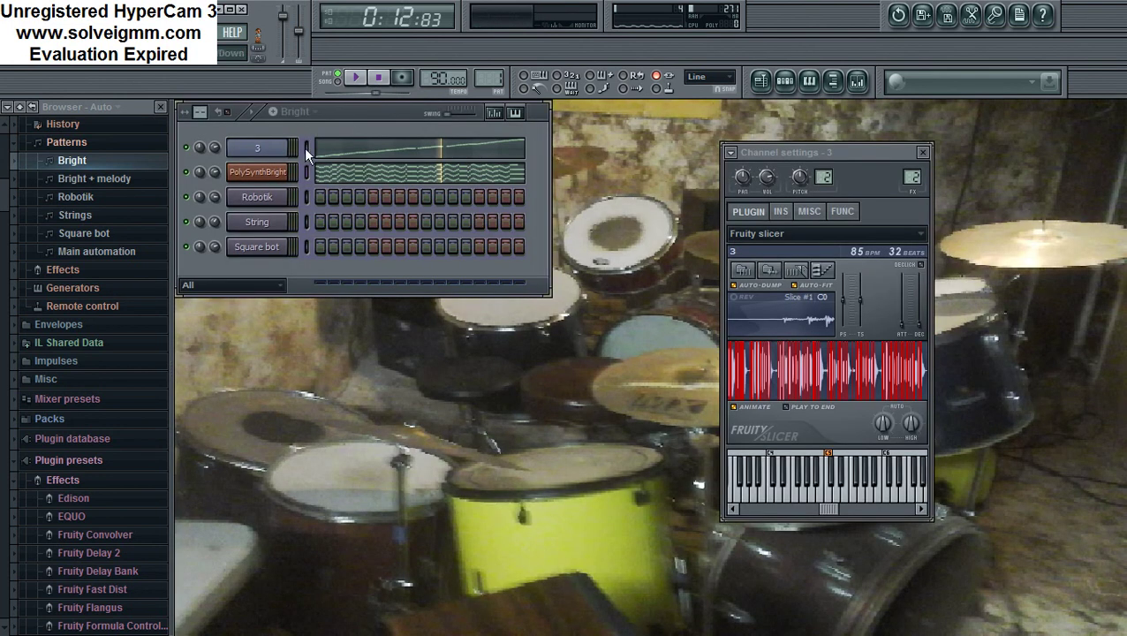
left_click(809, 81)
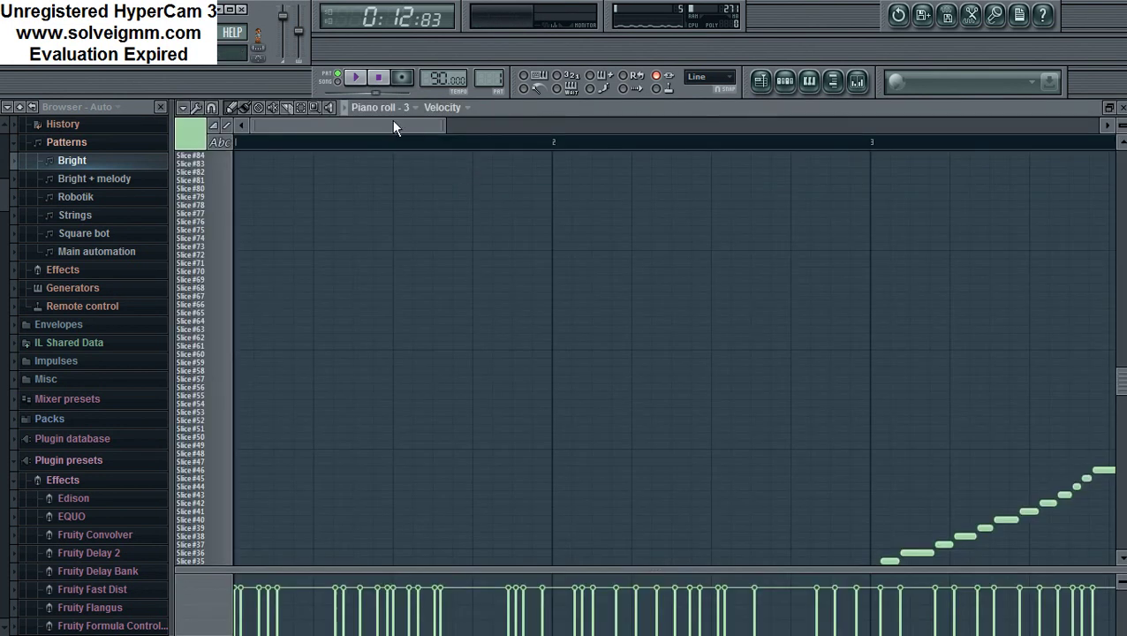
left_click_drag(394, 126, 655, 141)
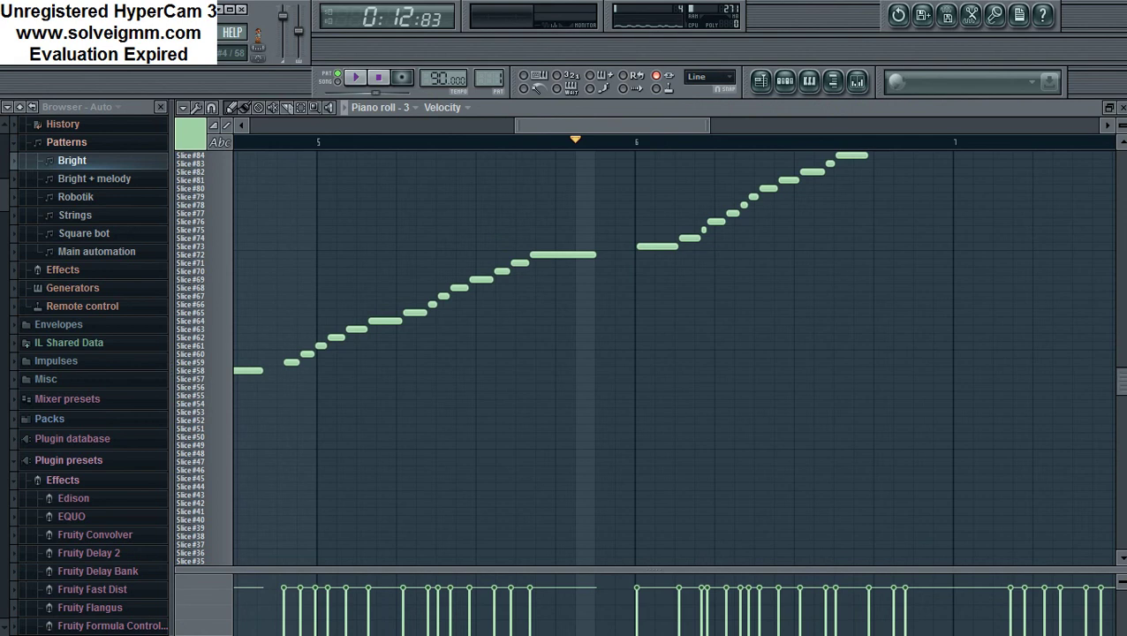
scroll(631, 185, "up", 6)
left_click_drag(946, 241, 622, 394)
left_click_drag(925, 226, 590, 386)
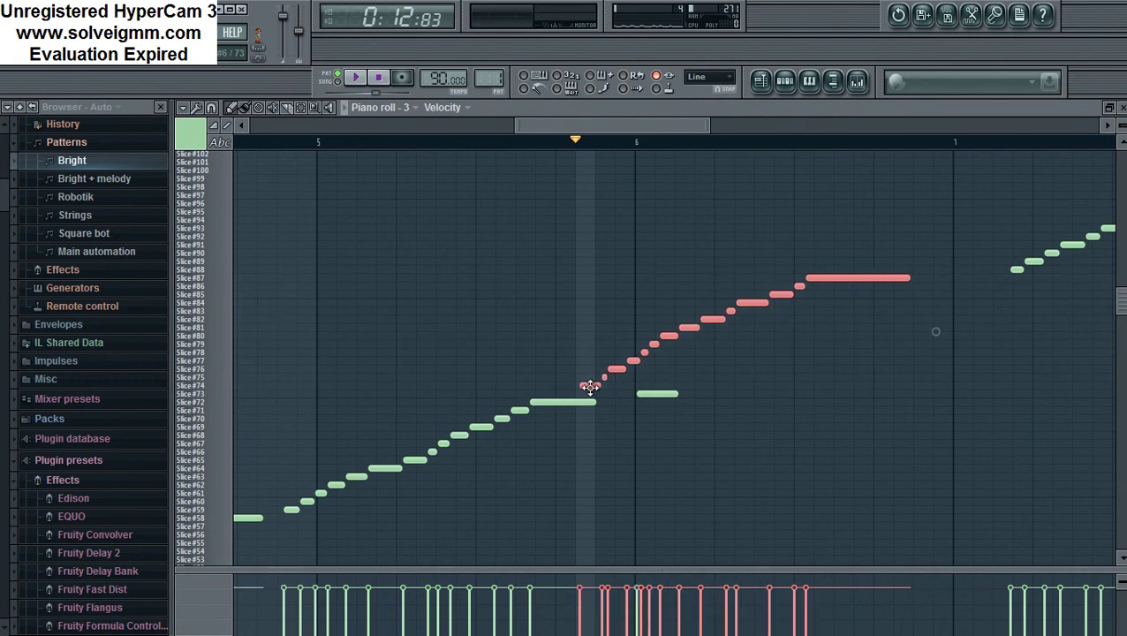
Play back the moved slices and delete the leftover slice 73 note at the start of bar 6.
left_click(358, 79)
right_click(647, 394)
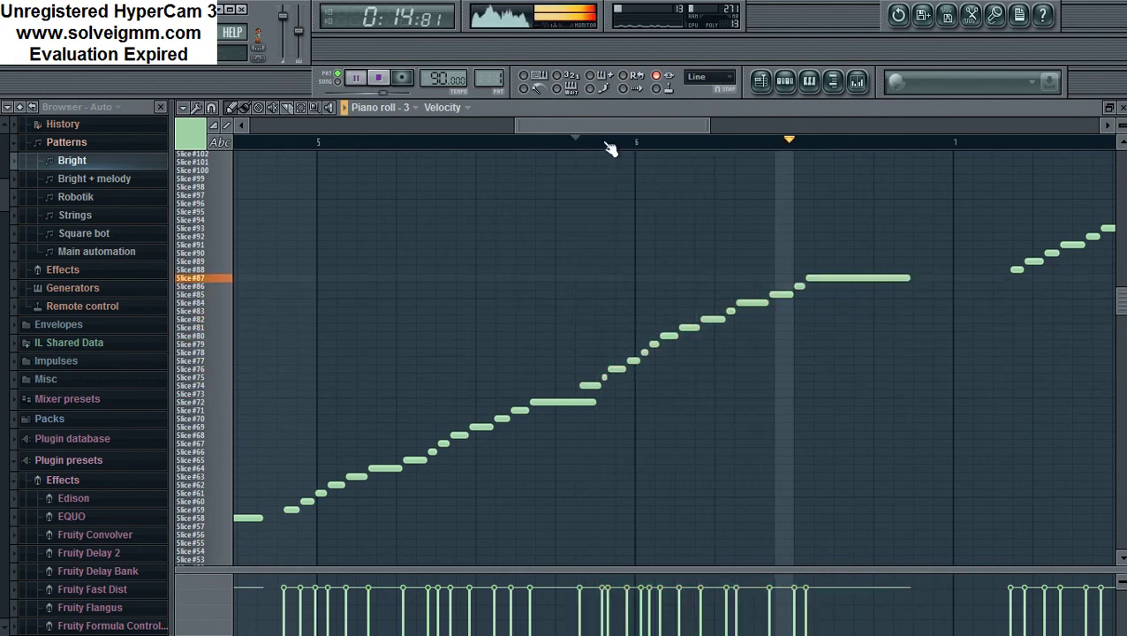
key("space")
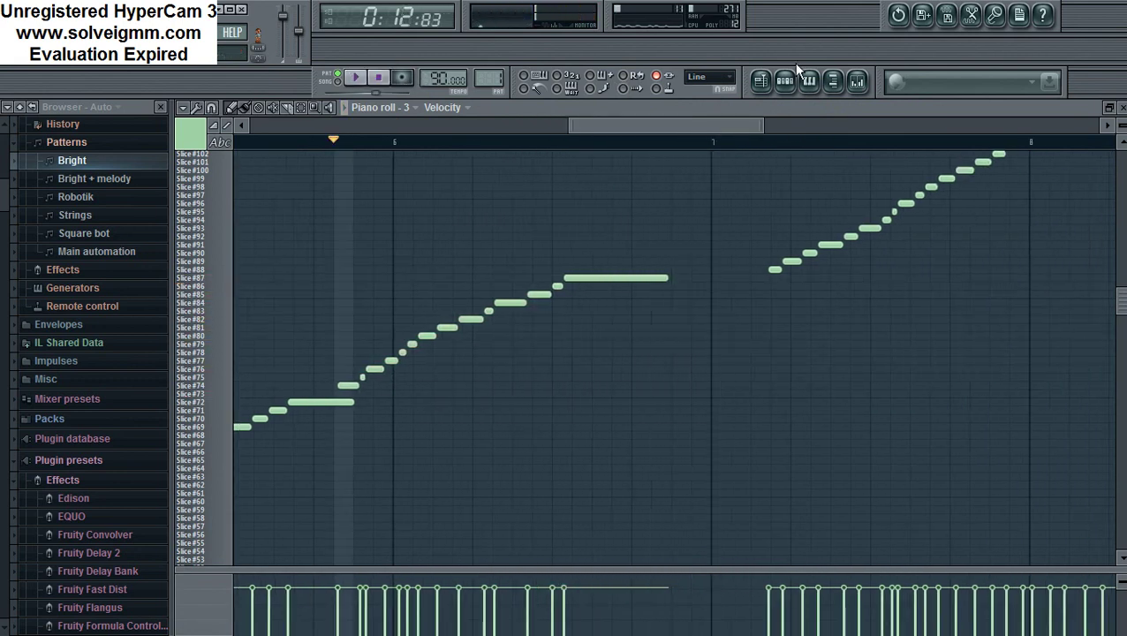
Play the PolySynthBright notes through bar 6 and set the playback position to 0:15:50, after the long note in bar 6.
left_click(808, 81)
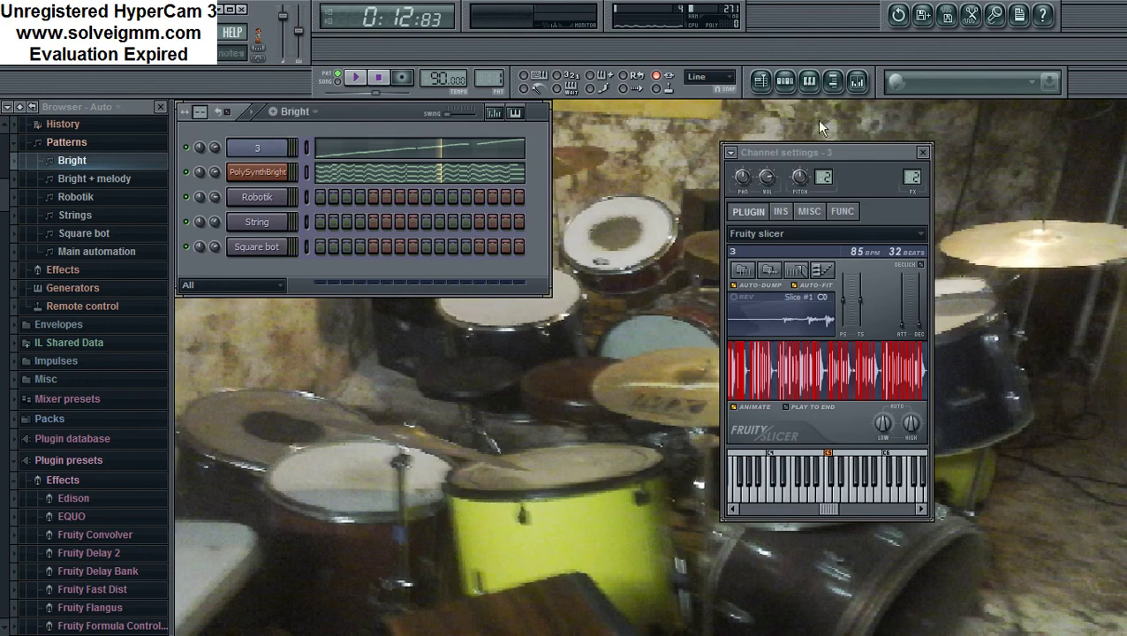
left_click(809, 80)
left_click_drag(379, 123, 680, 123)
left_click(353, 80)
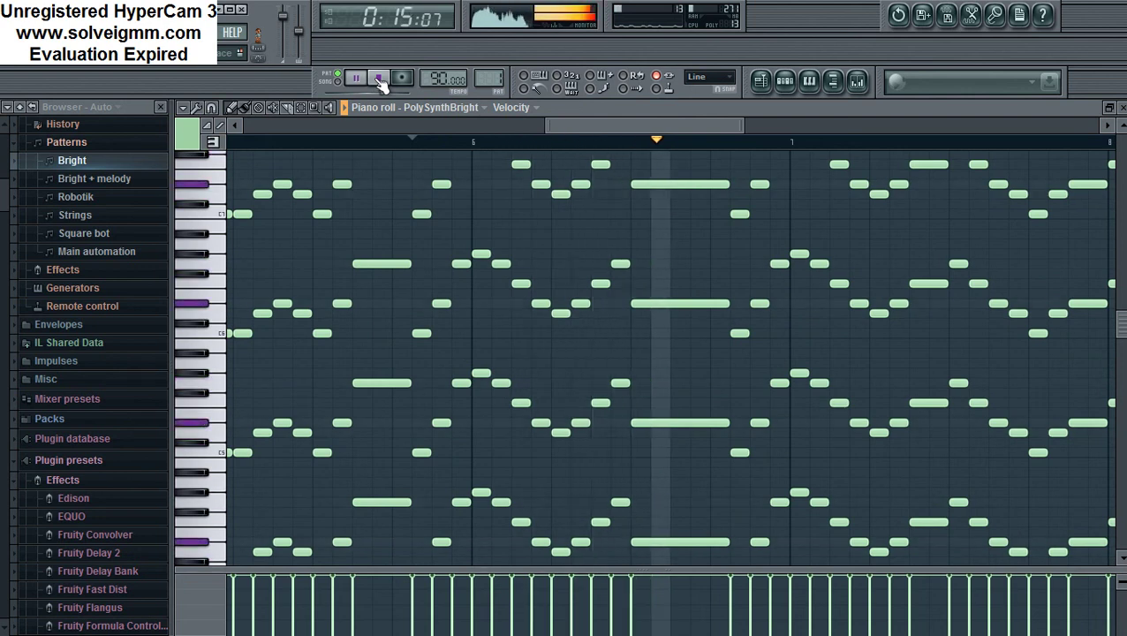
left_click(378, 79)
left_click(731, 139)
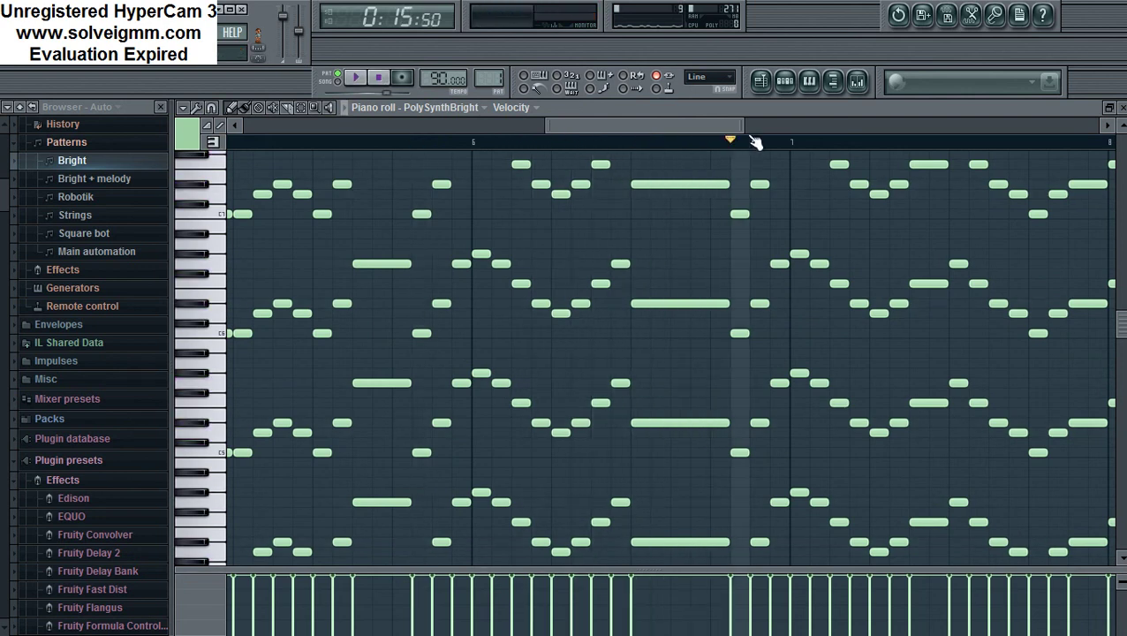
Move slices 88 to 118 of channel 3 earlier to start at the playback marker before bar 7, and play them back.
left_click(809, 85)
left_click(308, 145)
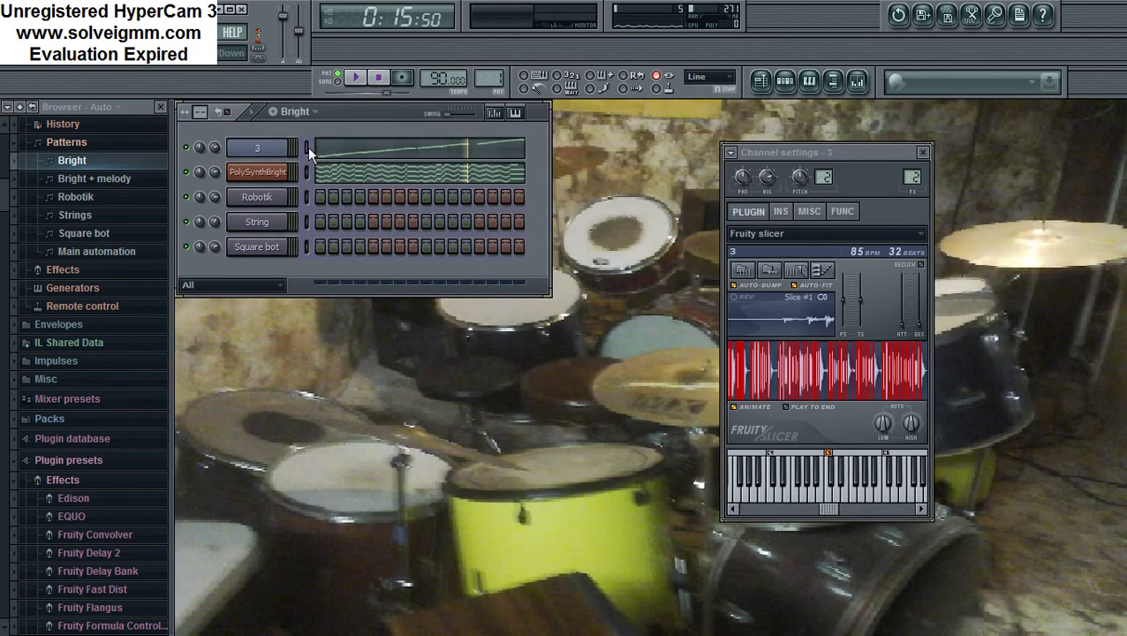
left_click(809, 81)
left_click_drag(375, 126, 740, 132)
left_click_drag(1120, 380, 1121, 215)
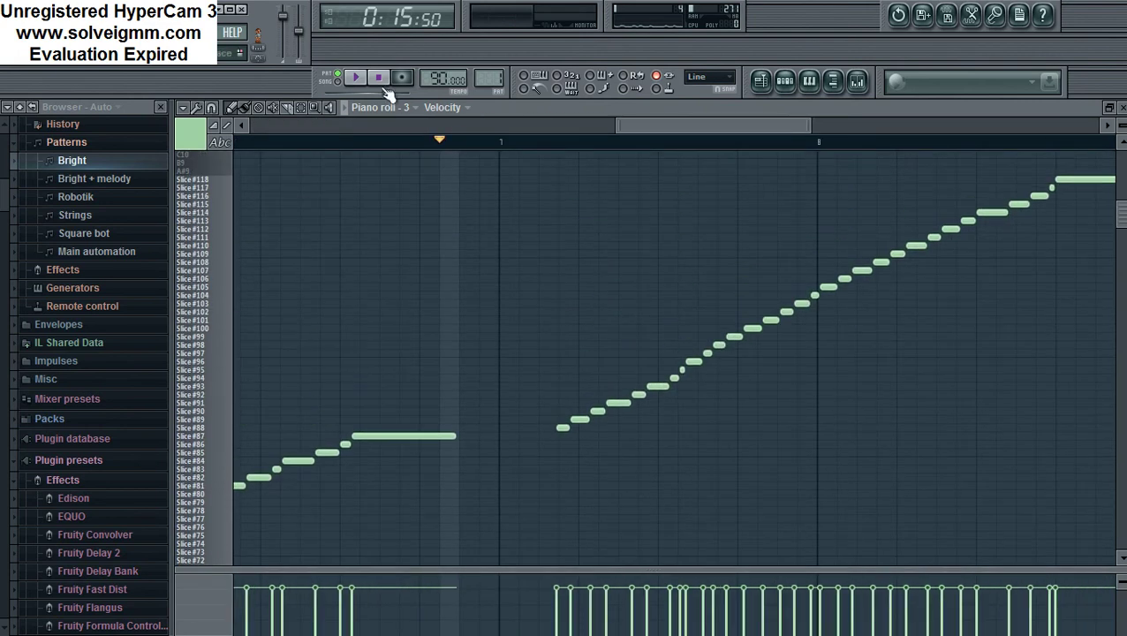
left_click_drag(641, 123, 665, 124)
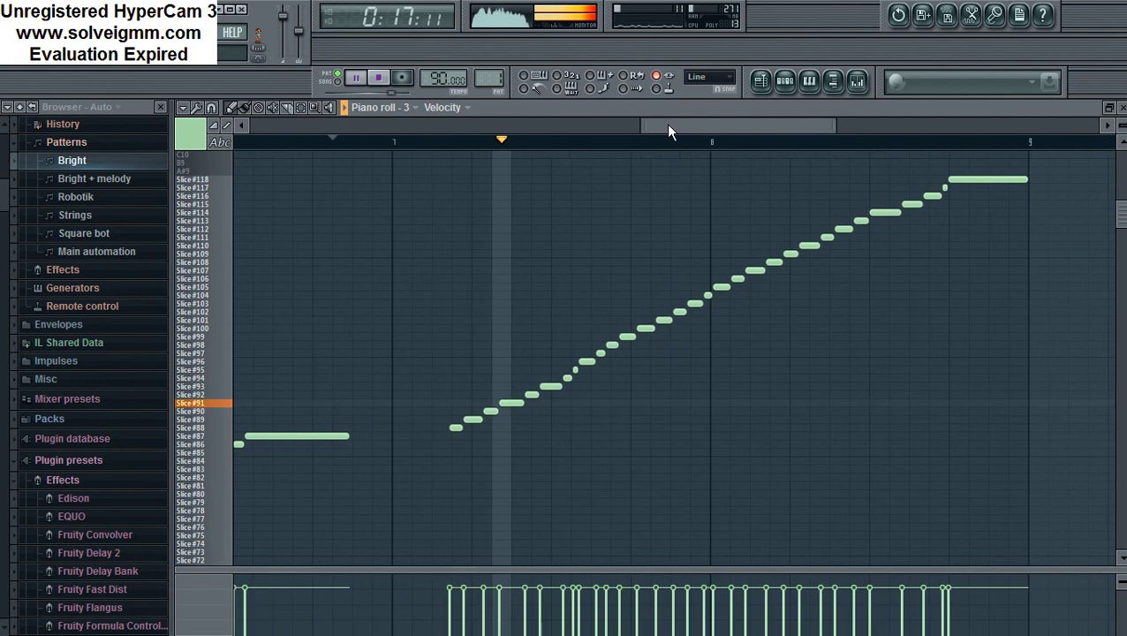
left_click(380, 82)
left_click_drag(957, 168, 387, 452)
left_click_drag(452, 428, 340, 430)
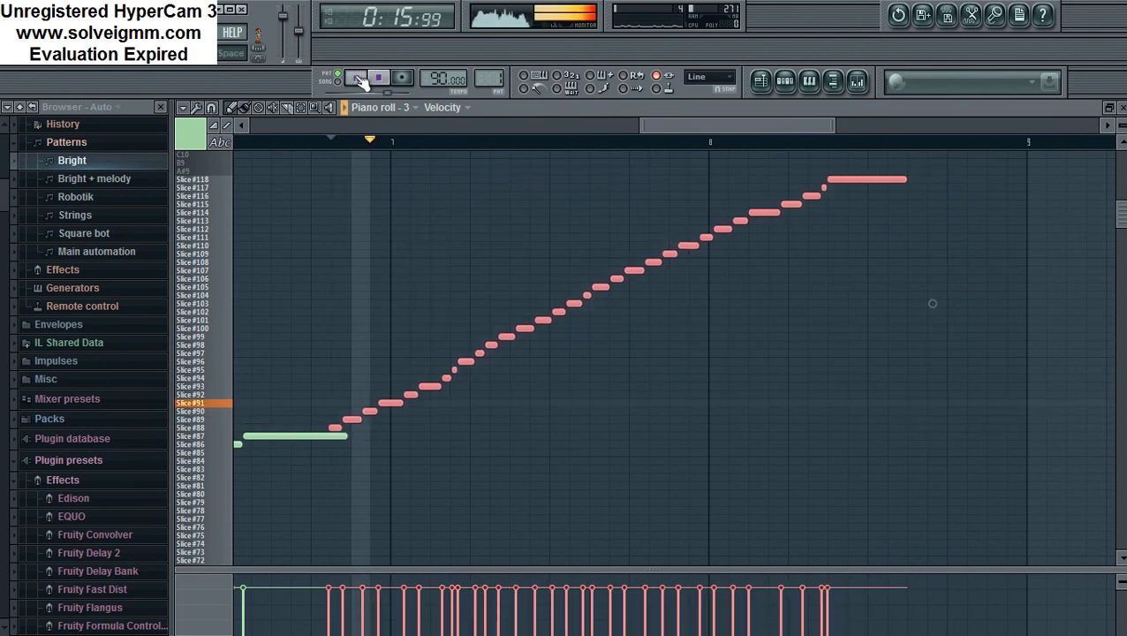
Shift slices 88 to 118 slightly later to start where slice 87 ends, and play the pattern from before bar 7.
left_click_drag(396, 404, 406, 404)
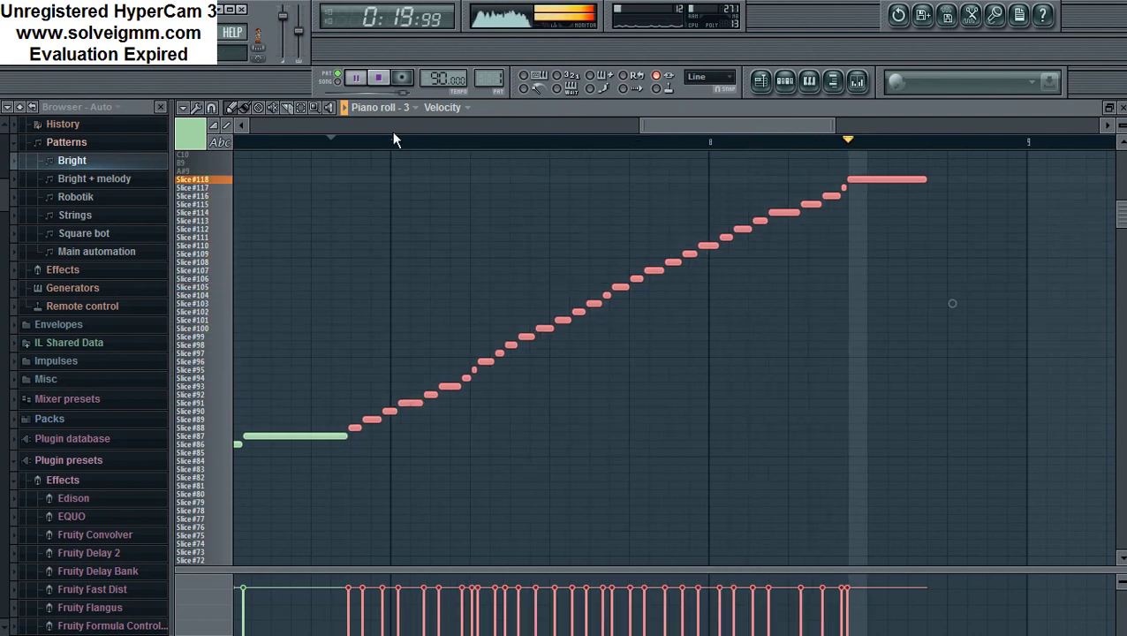
left_click(319, 141)
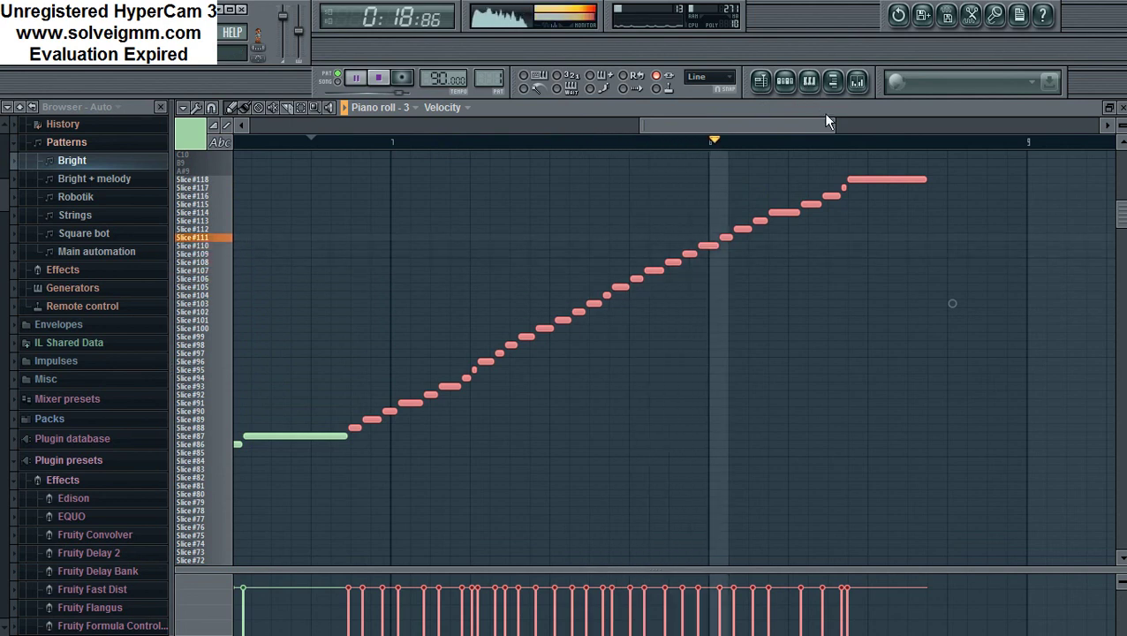
left_click(810, 83)
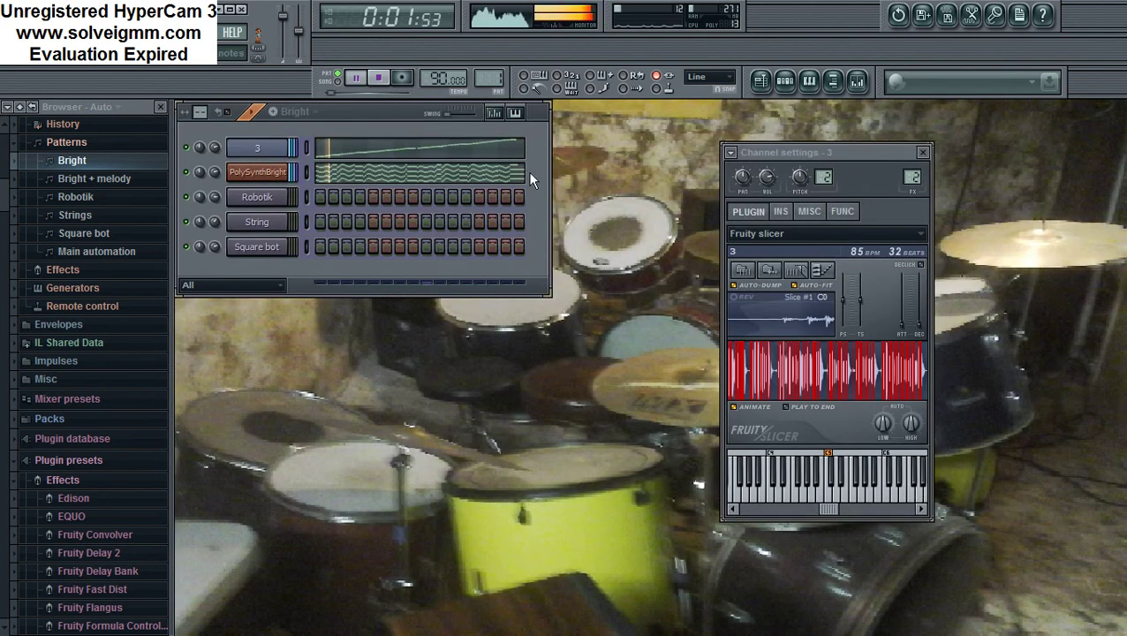
left_click(384, 78)
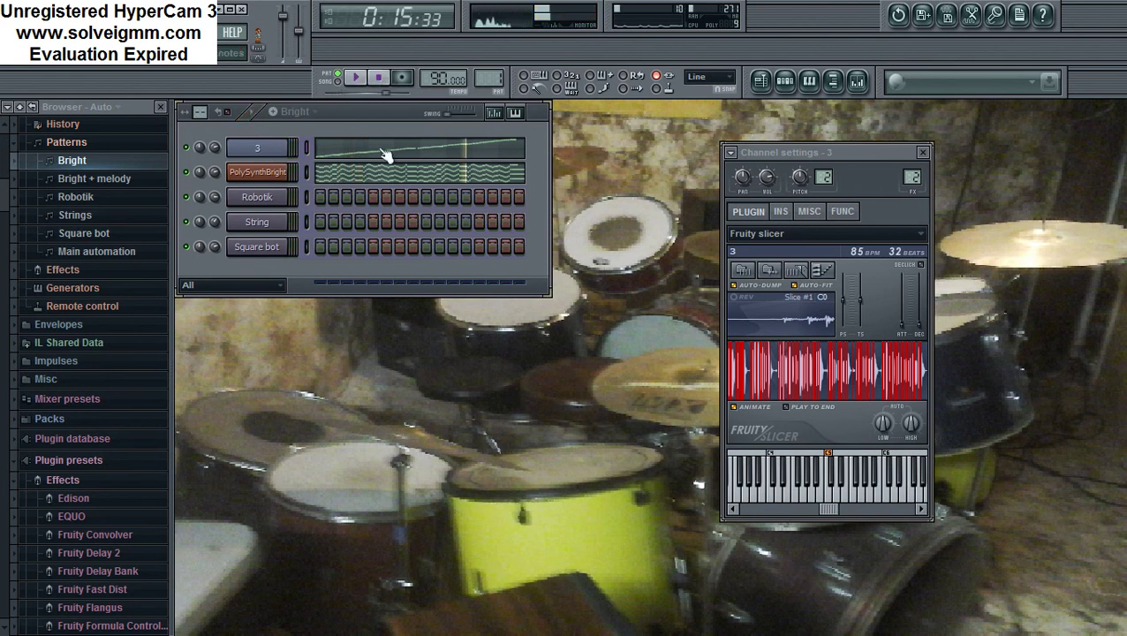
key("super")
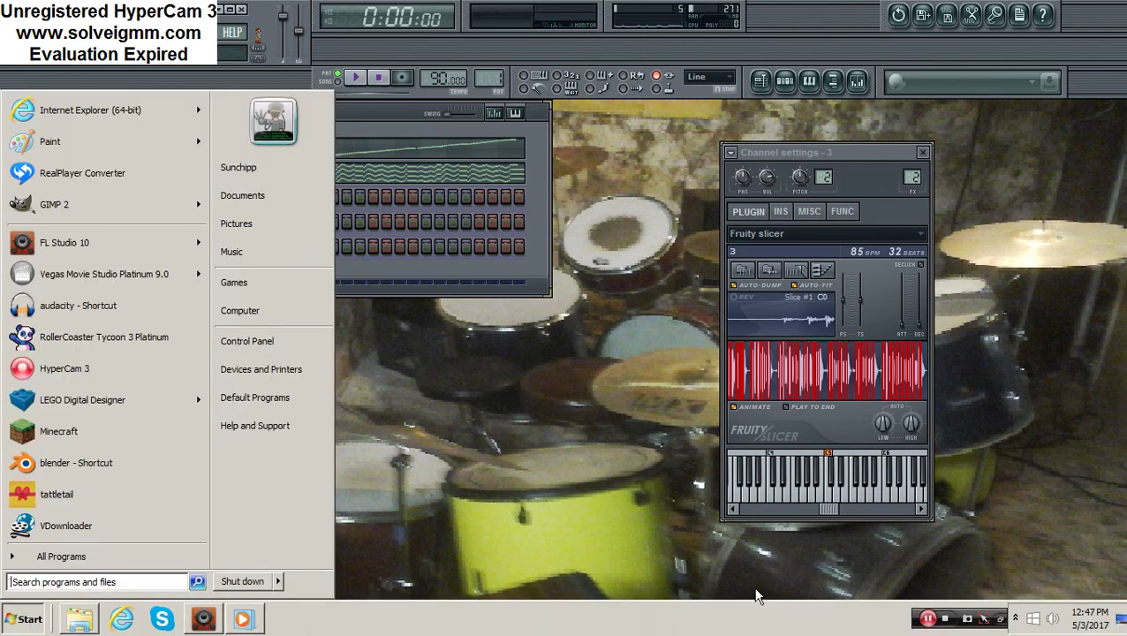
left_click(927, 619)
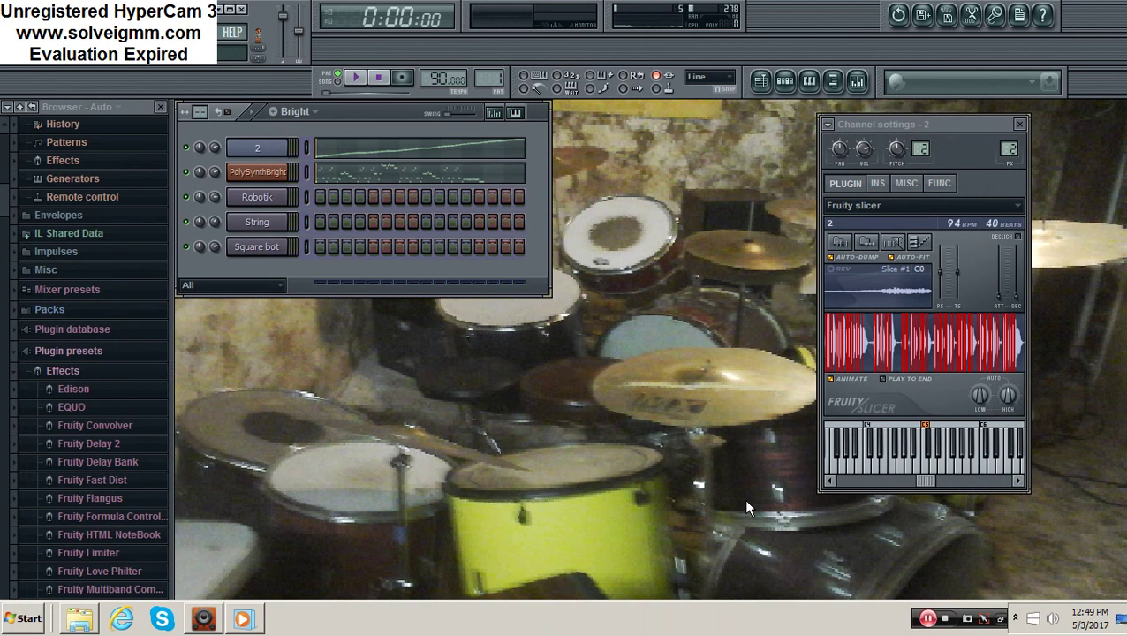
left_click(929, 620)
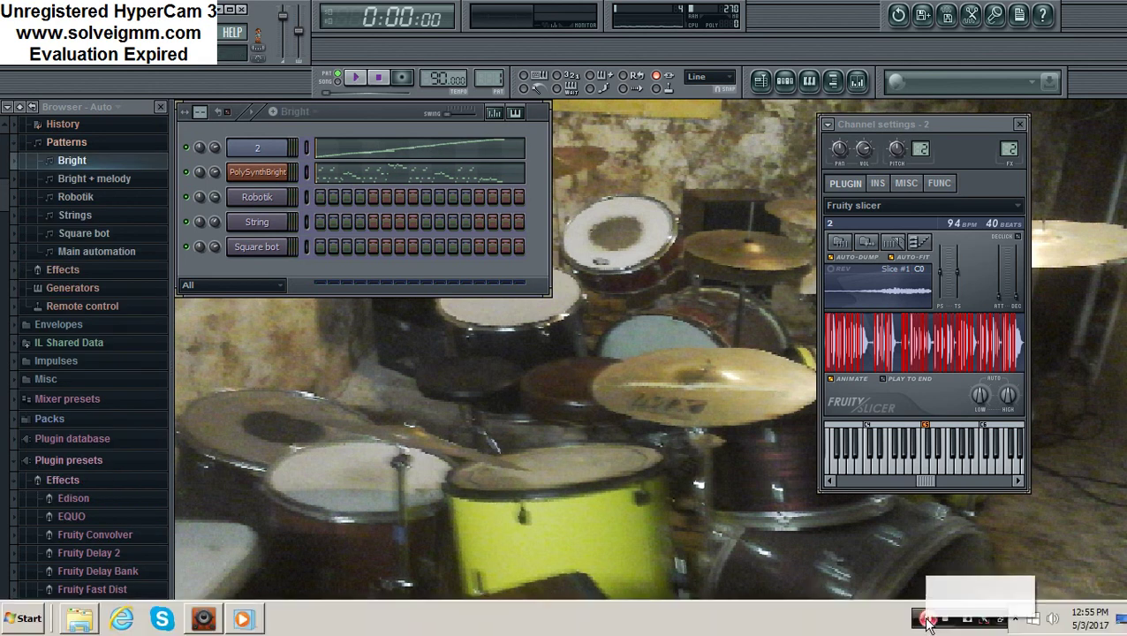
left_click(926, 620)
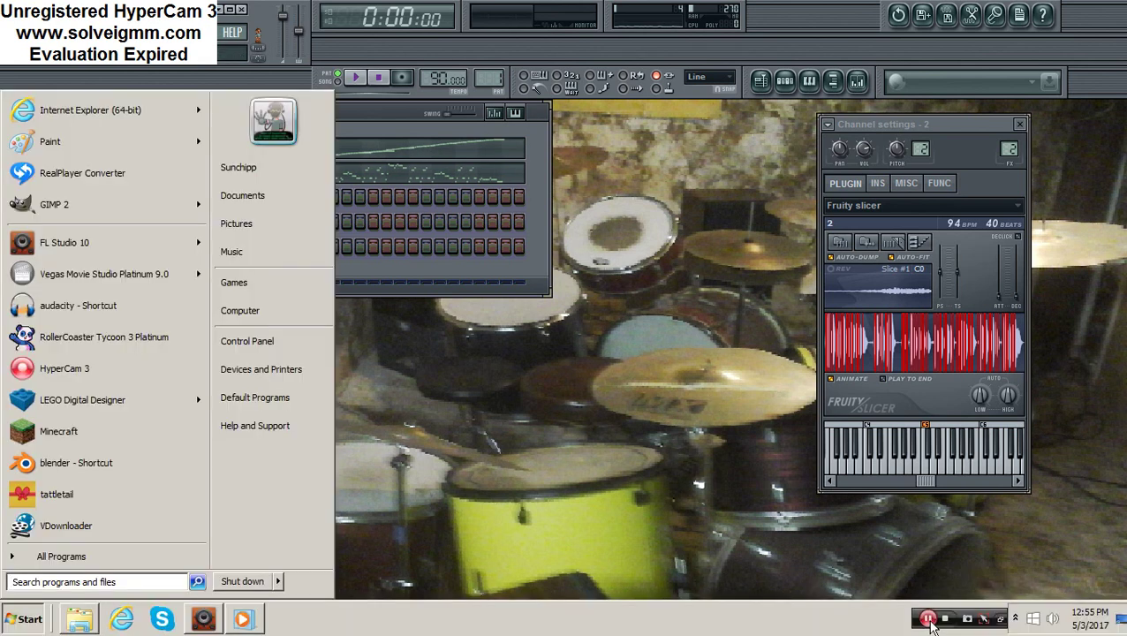
left_click(929, 621)
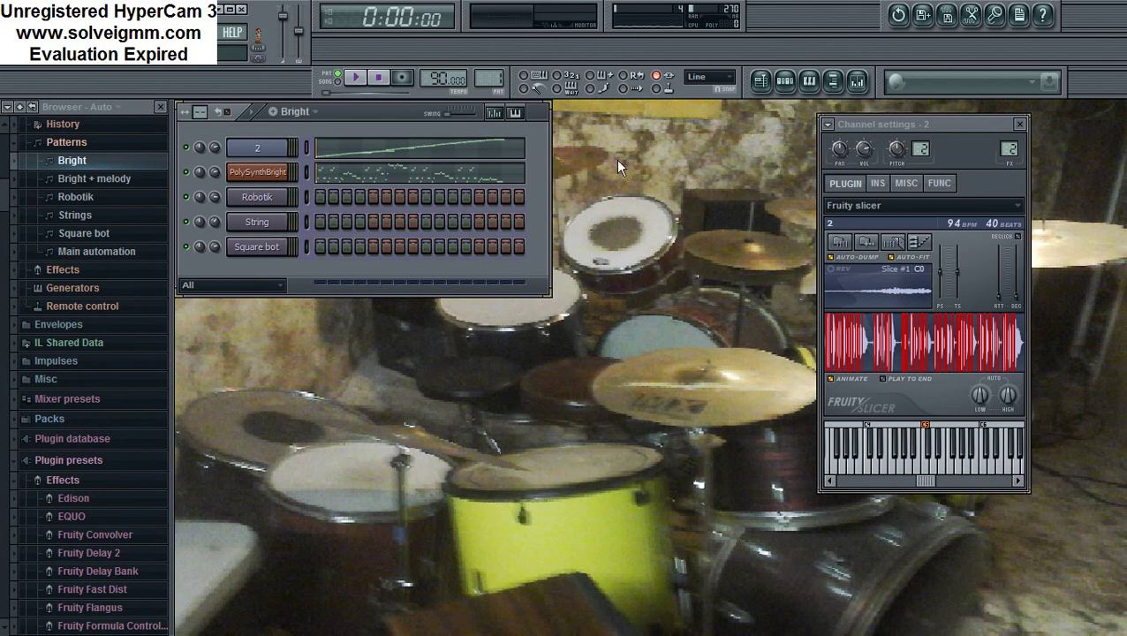
Select all PolySynthBright notes in the Bright pattern and duplicate them one octave higher, starting at C6, while the pattern plays.
left_click(807, 80)
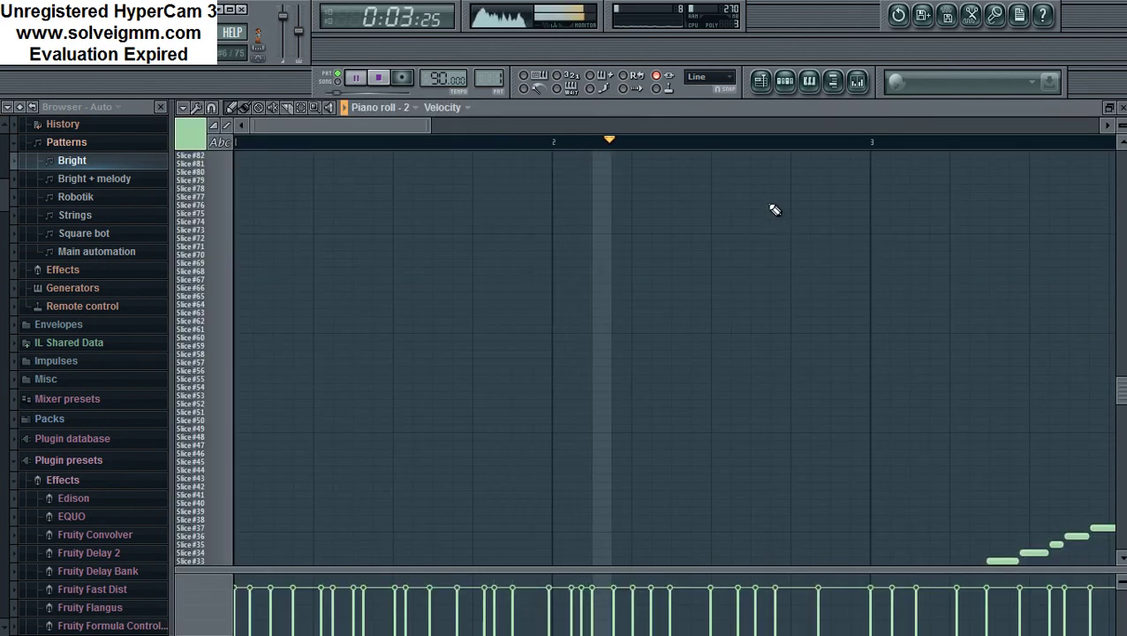
left_click(816, 80)
left_click(307, 173)
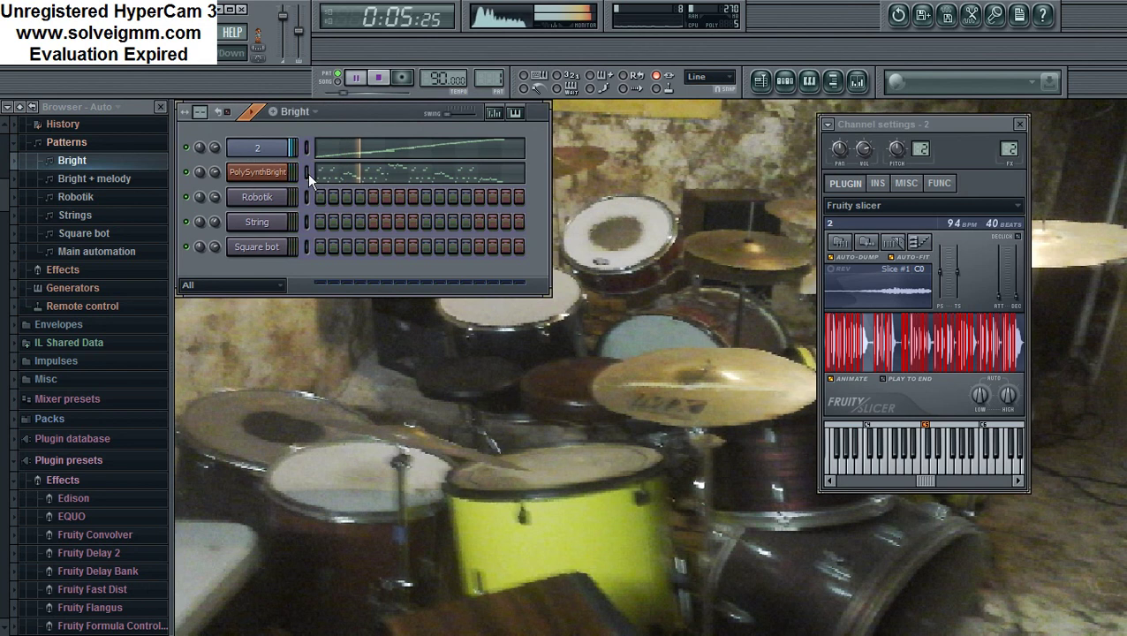
left_click(807, 81)
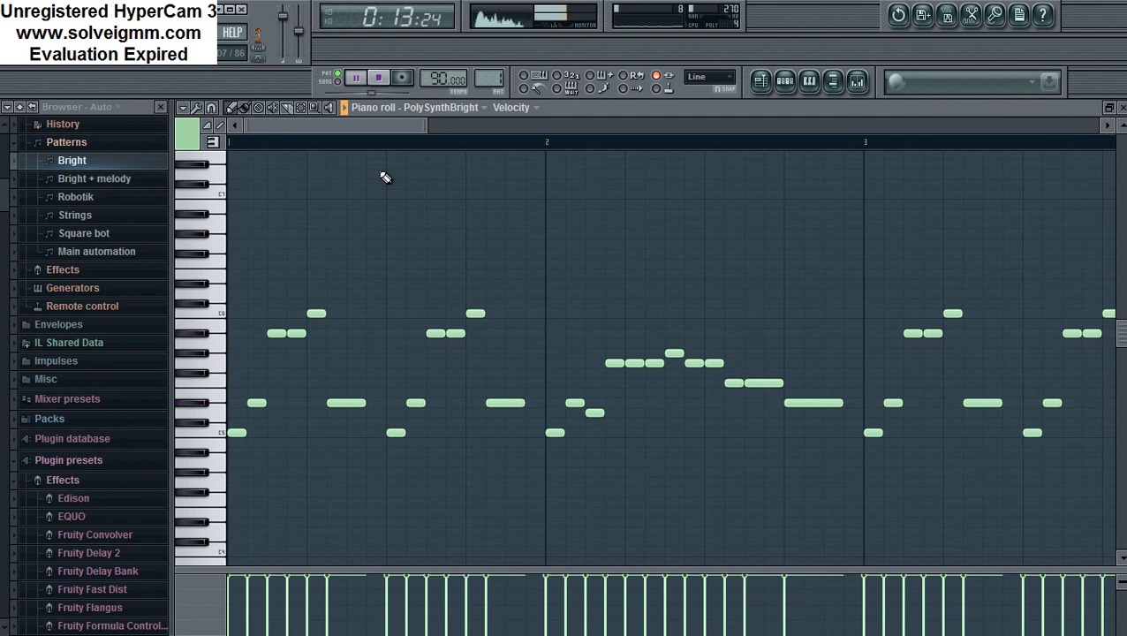
left_click_drag(424, 118, 367, 122)
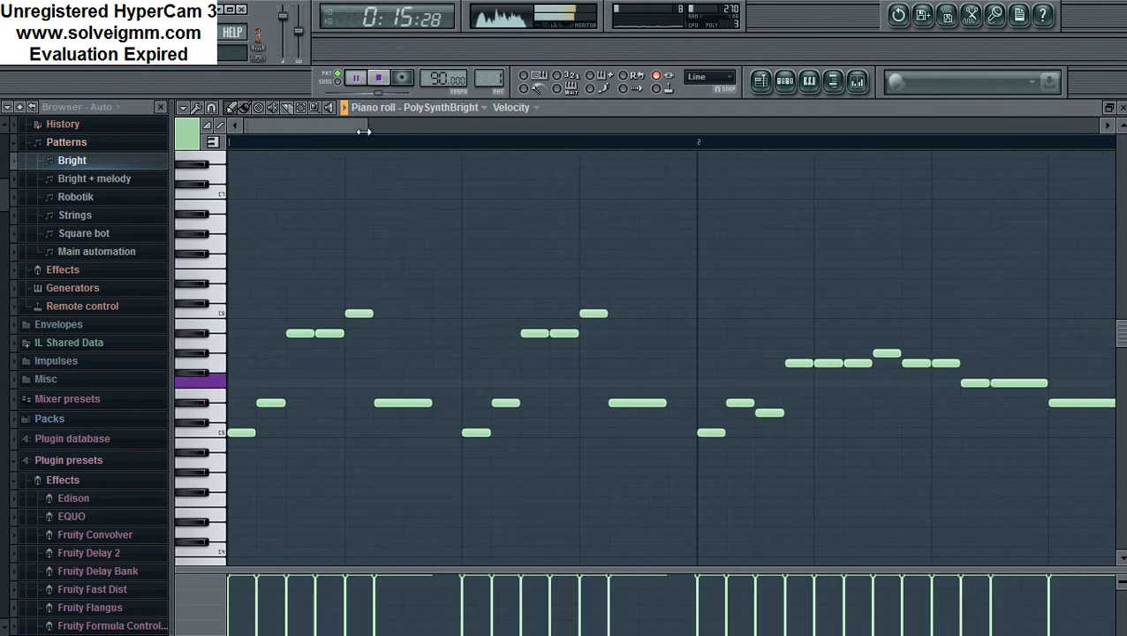
key("ctrl+a")
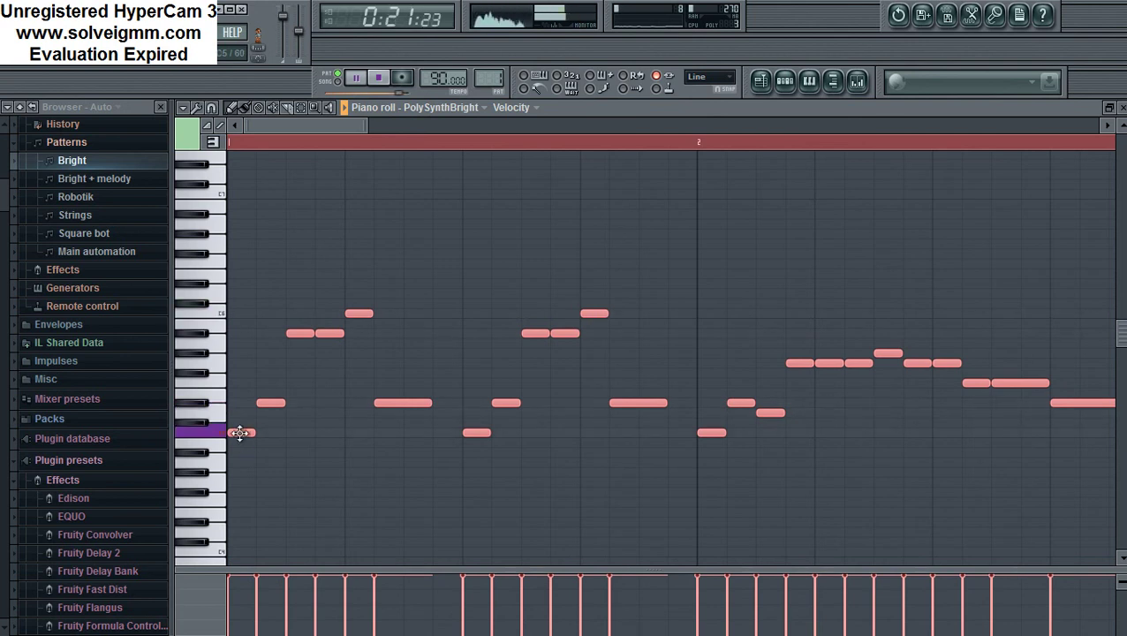
key("space")
left_click_drag(234, 433, 229, 313)
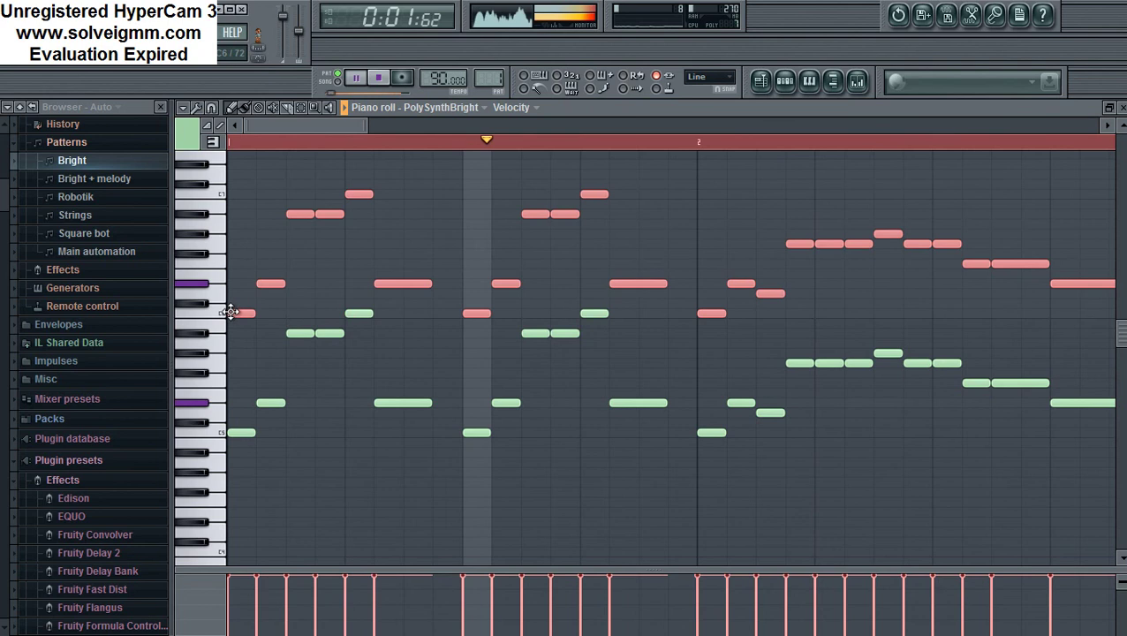
Invert the selection to the original C5 melody and duplicate those notes two octaves higher, starting at C7.
left_click_drag(1119, 329, 1119, 285)
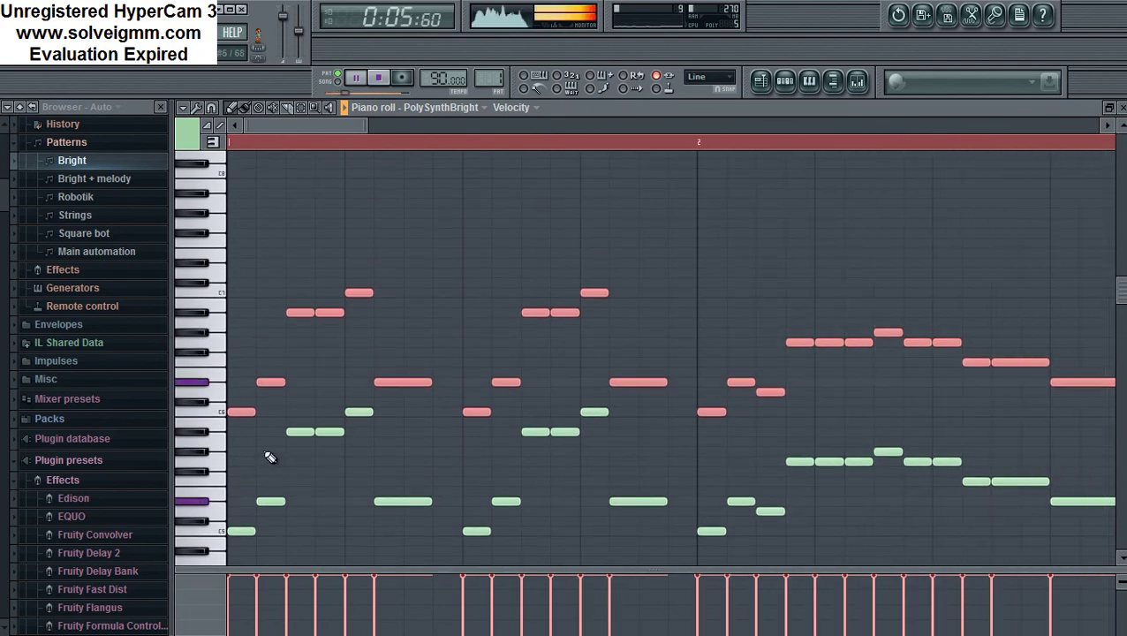
key("shift+i")
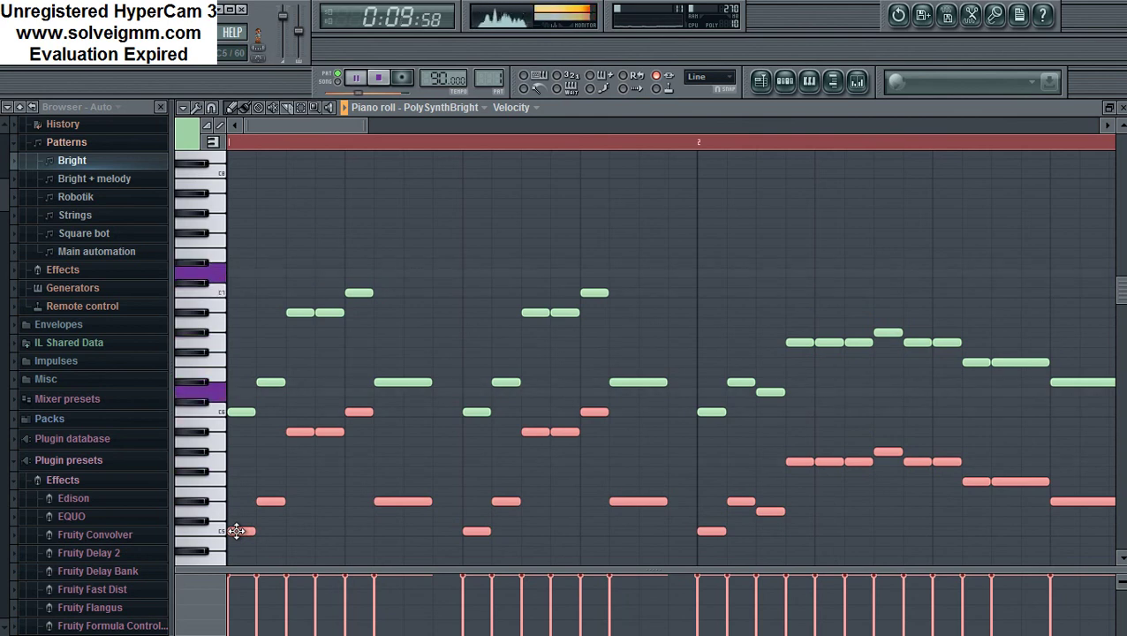
left_click_drag(237, 531, 225, 289)
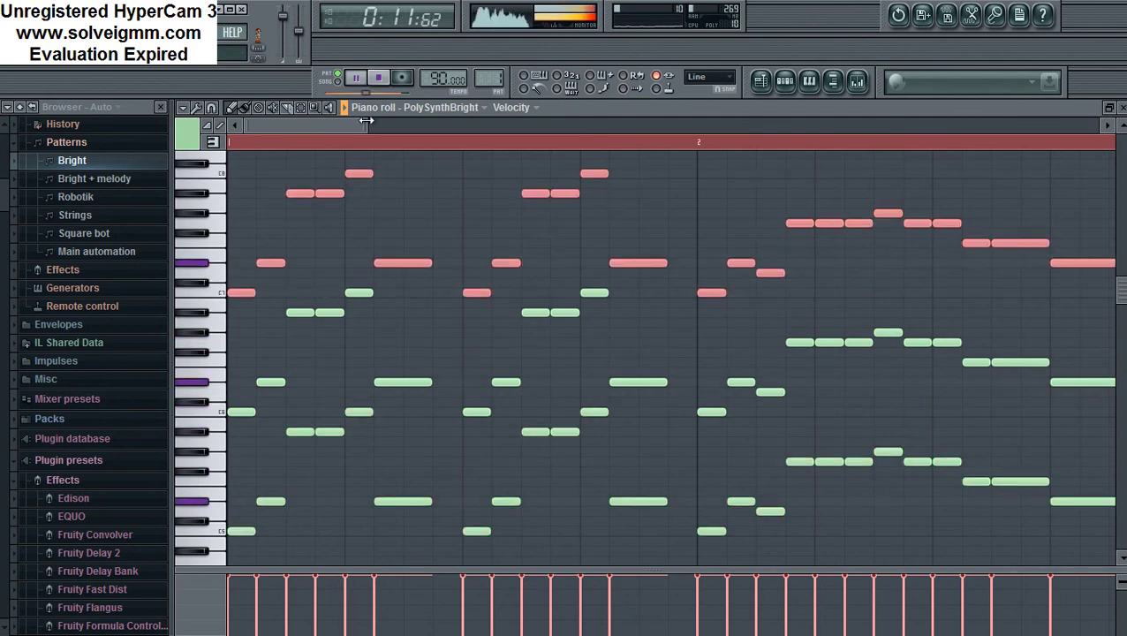
Duplicate the C5 melody one octave lower, starting at C4, and show the complete pattern.
scroll(648, 359, "down", 5)
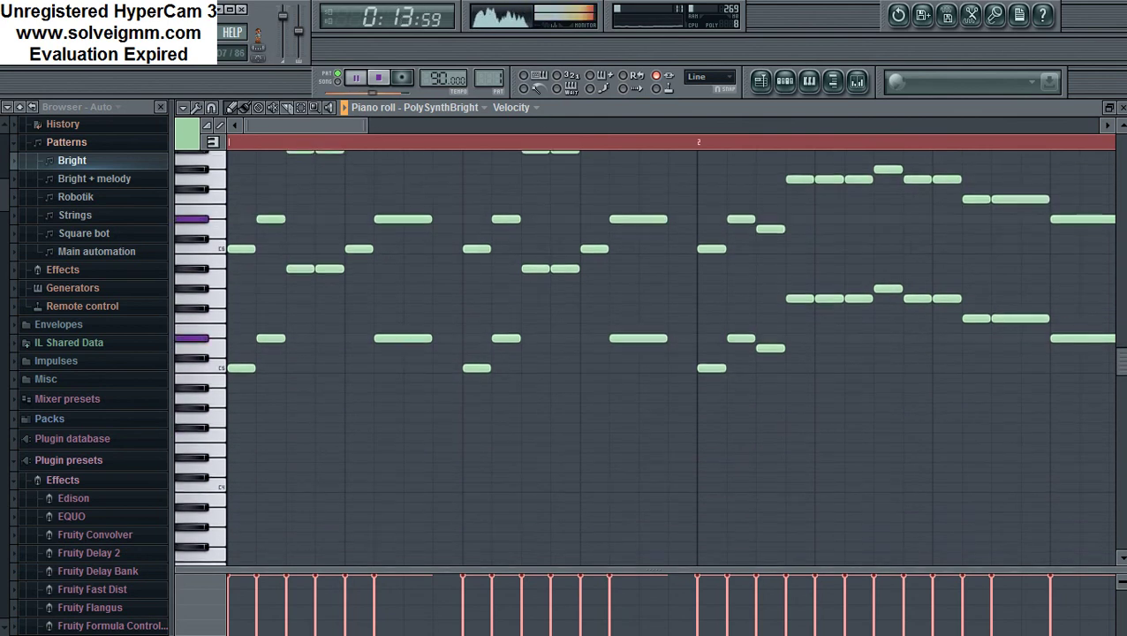
left_click_drag(1120, 360, 1120, 363)
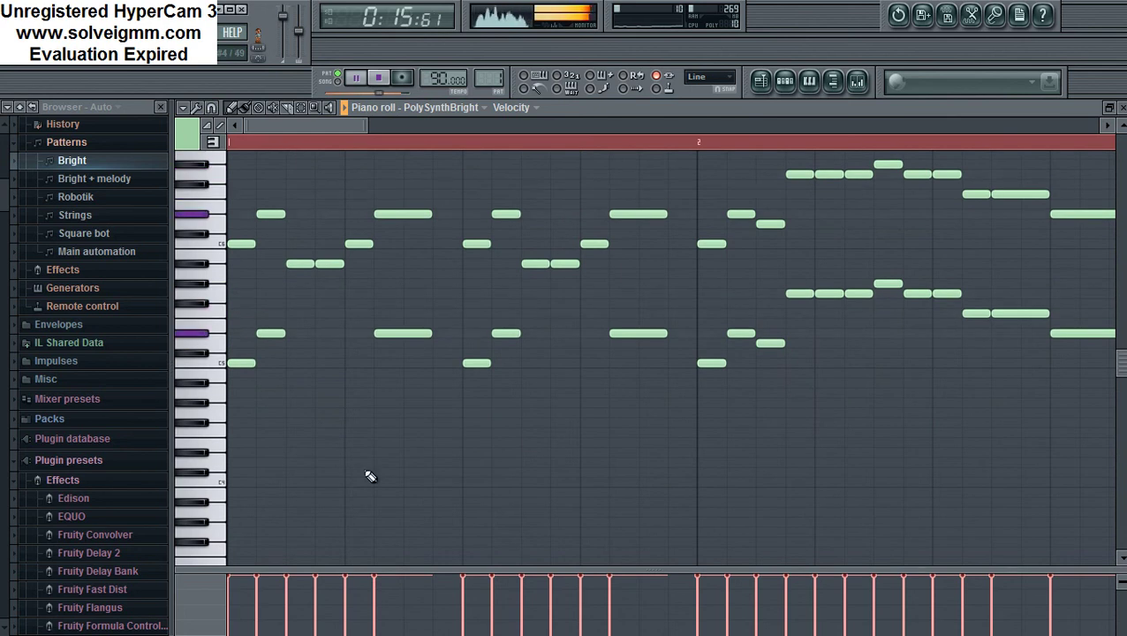
key("ctrl+v")
left_click_drag(241, 365, 237, 484)
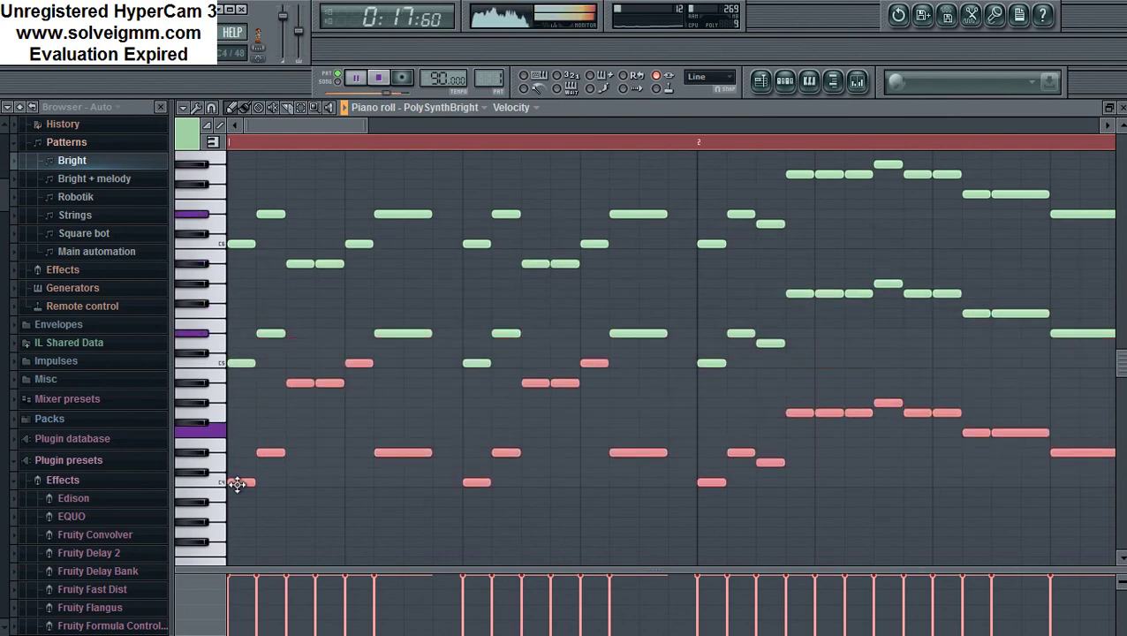
left_click_drag(366, 126, 1095, 122)
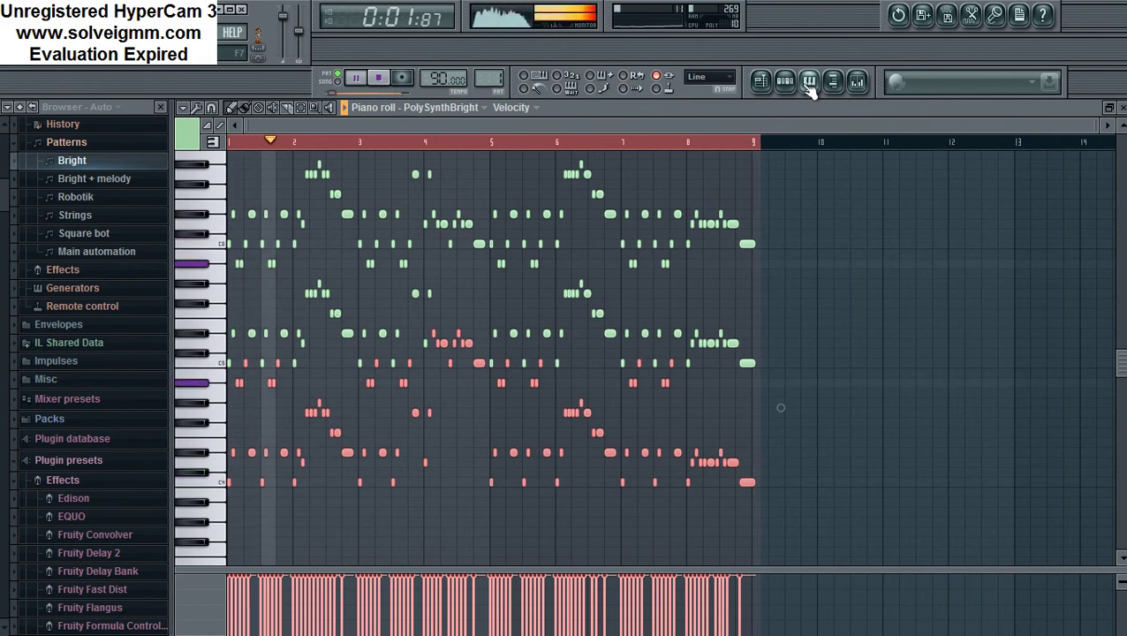
Open the slice notes of channel 2 and shorten the slice 28 note to end just after bar 3 starts.
left_click(809, 83)
left_click(305, 145)
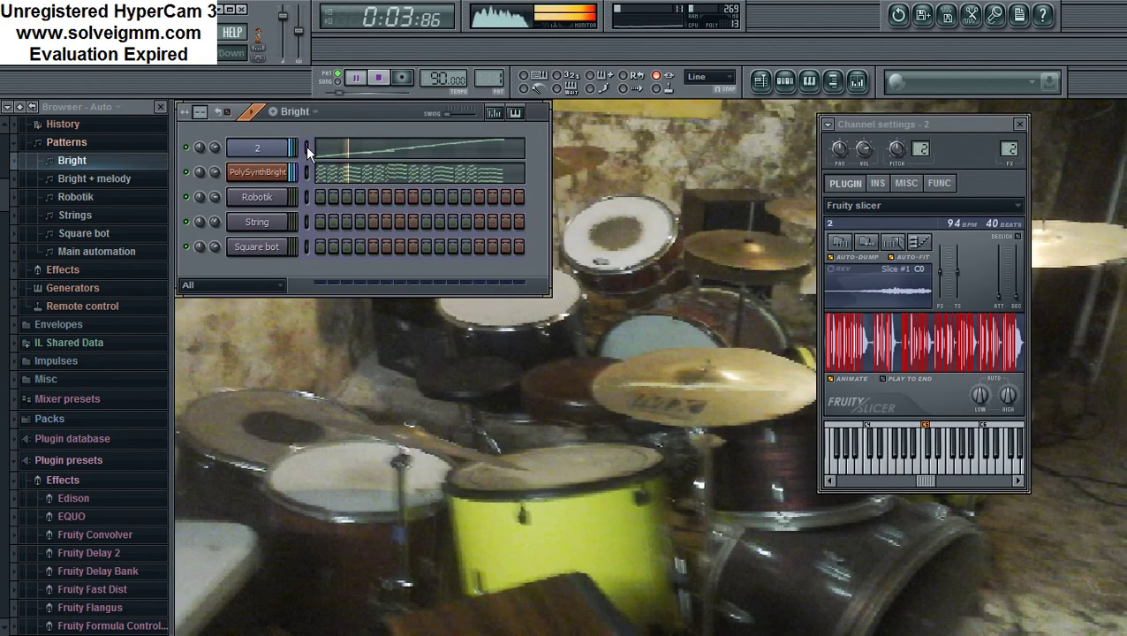
left_click(810, 82)
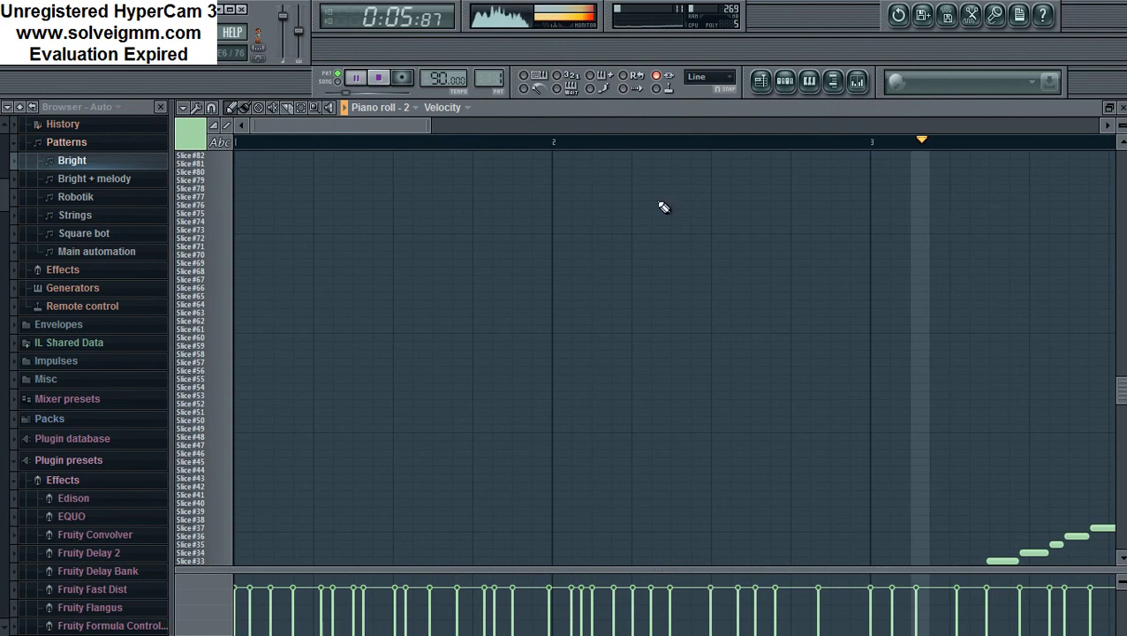
left_click_drag(1119, 395, 1119, 448)
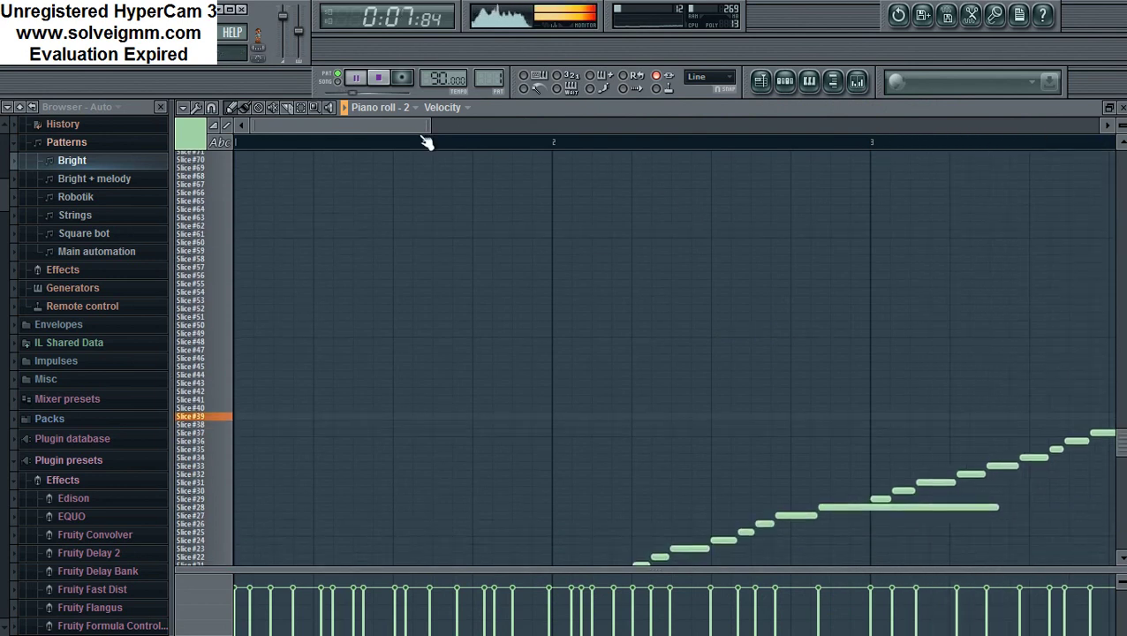
scroll(1121, 435, "down", 8)
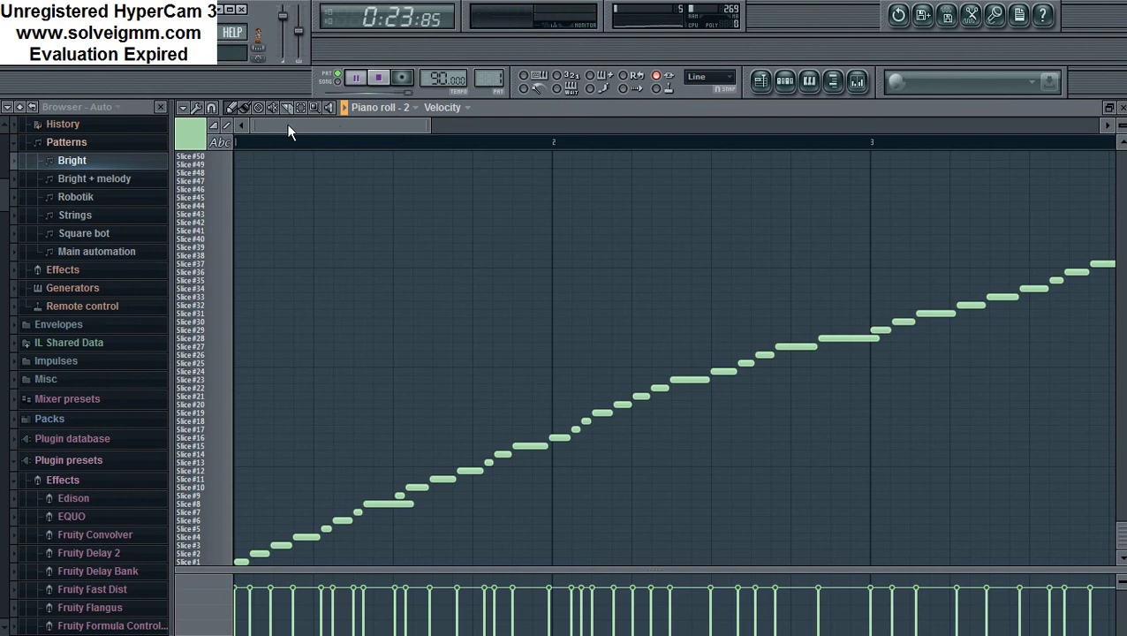
Review channel 2's slices up to slice 114 during playback, close the piano roll and stop playback.
left_click_drag(288, 125, 475, 121)
left_click_drag(1121, 497, 1121, 264)
left_click_drag(542, 131, 742, 131)
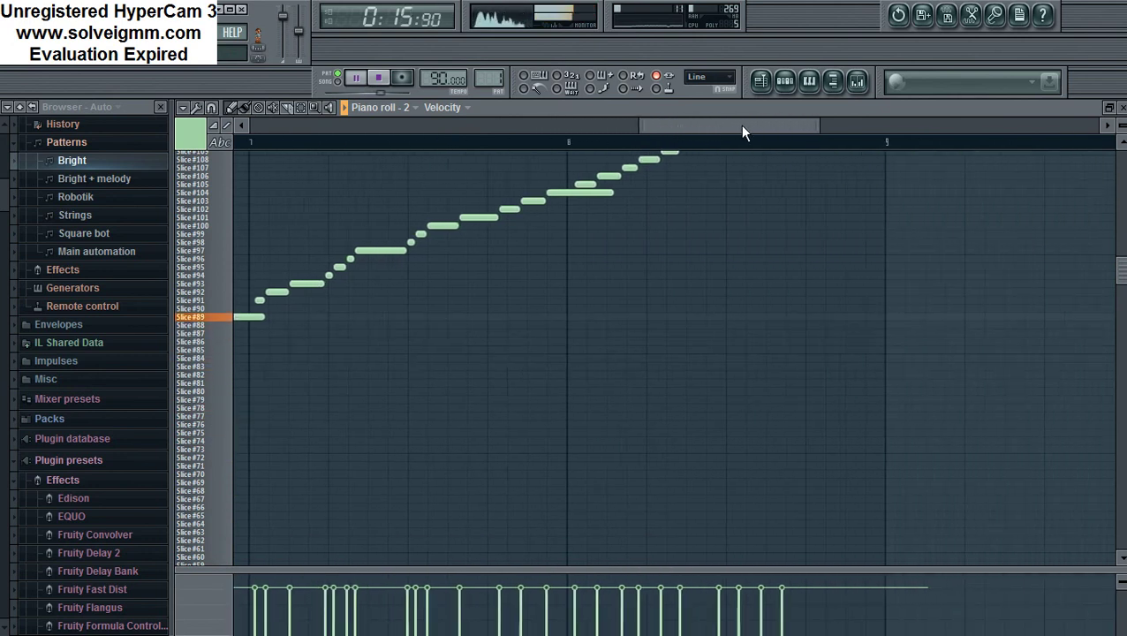
left_click_drag(1121, 269, 1120, 217)
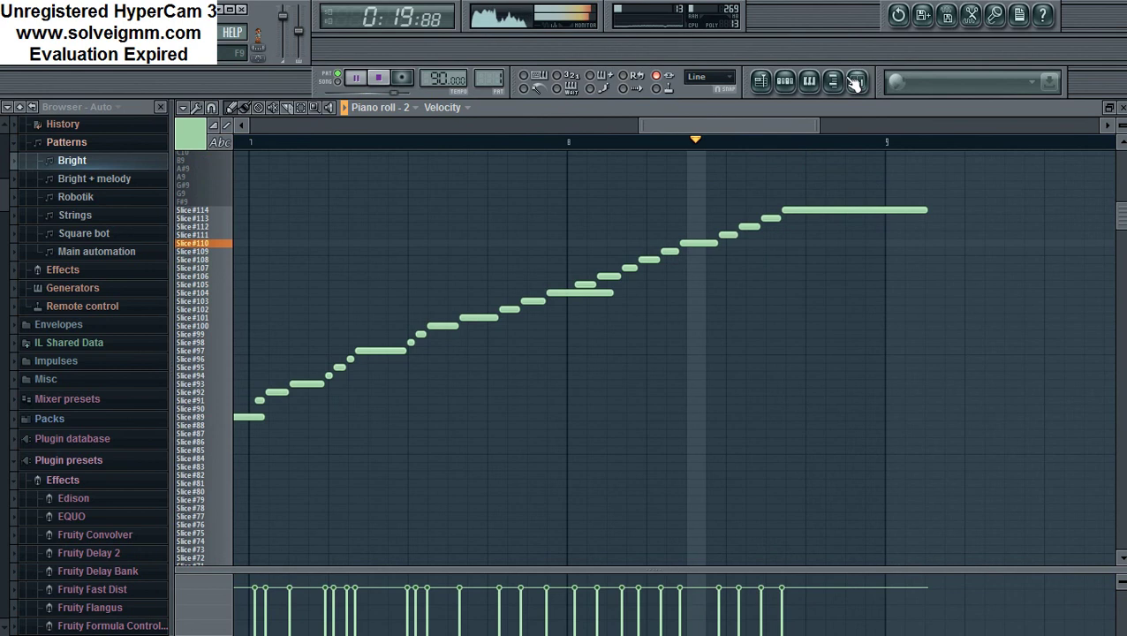
left_click(810, 82)
left_click(381, 78)
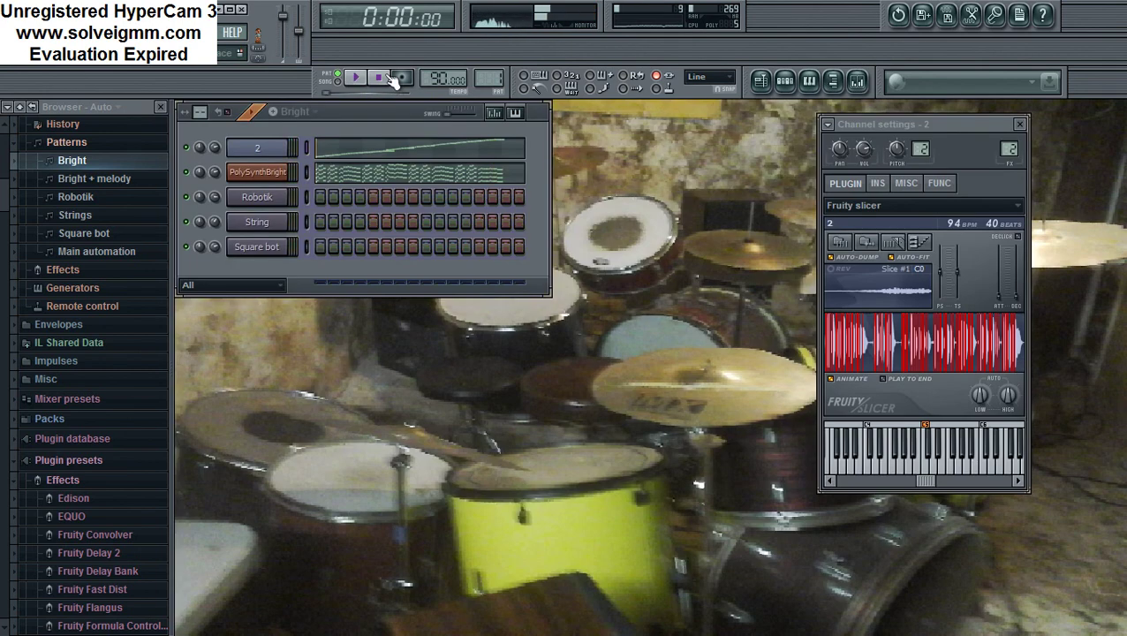
Start an MP3 export and browse on drive C: to 2017 Remixes, Vocals, Got No Time, audotuned.
left_click(21, 32)
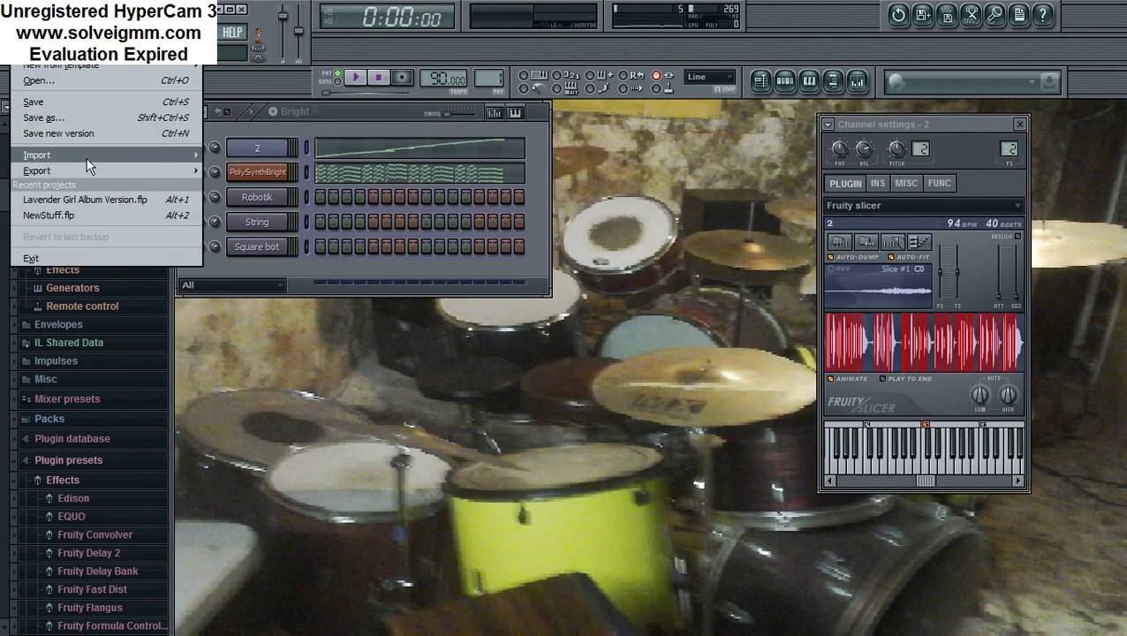
mouse_move(156, 172)
left_click(227, 201)
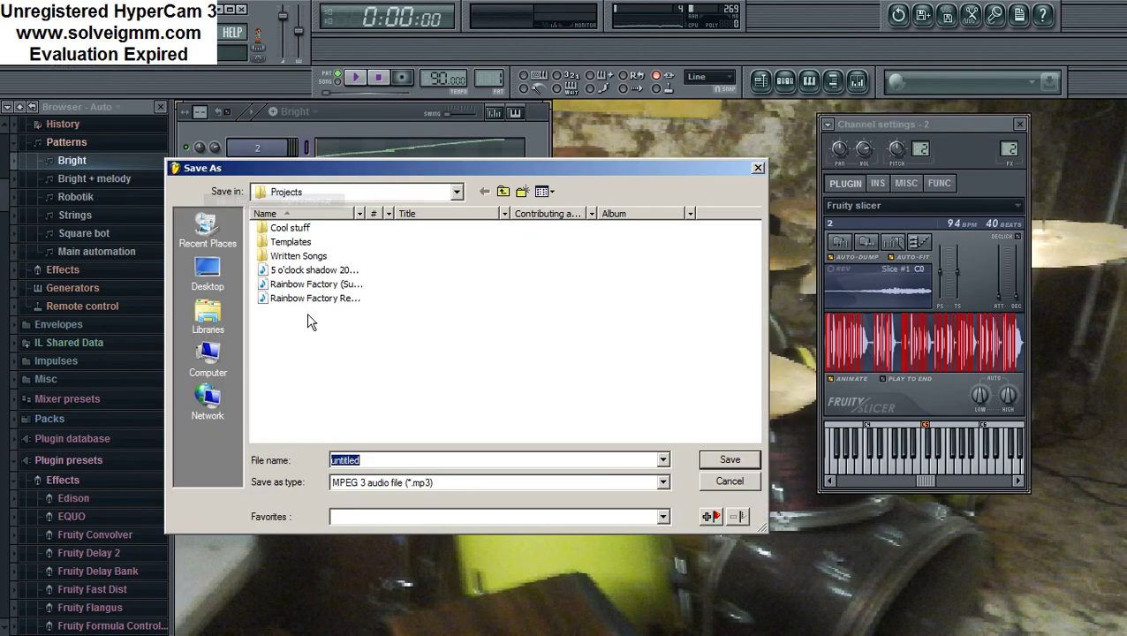
left_click(212, 357)
double_click(342, 242)
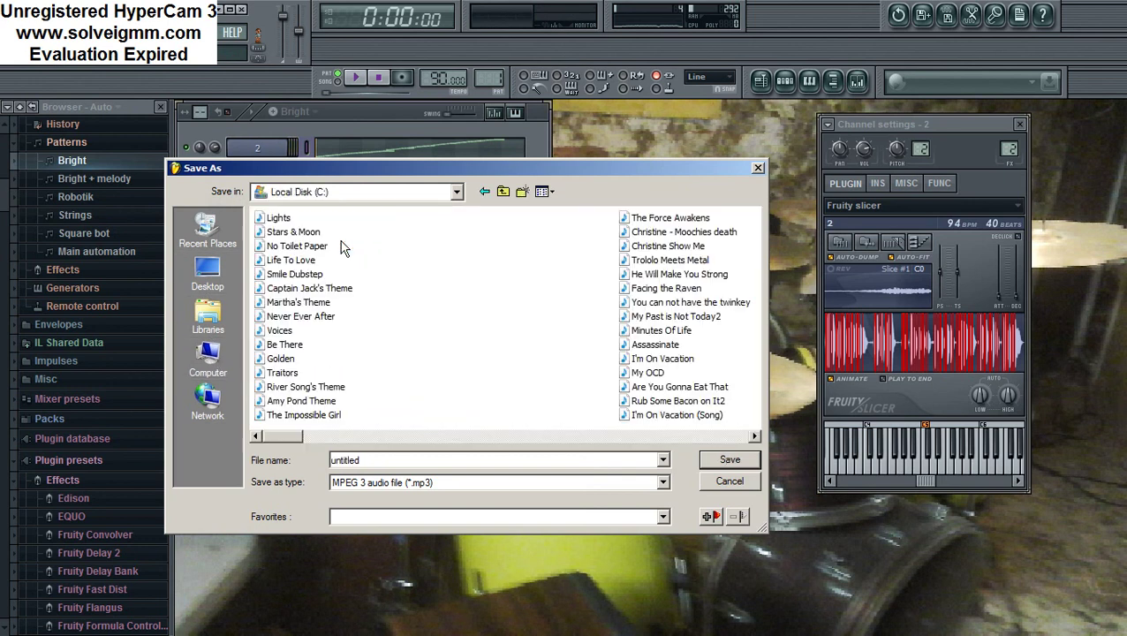
key("2")
key("Return")
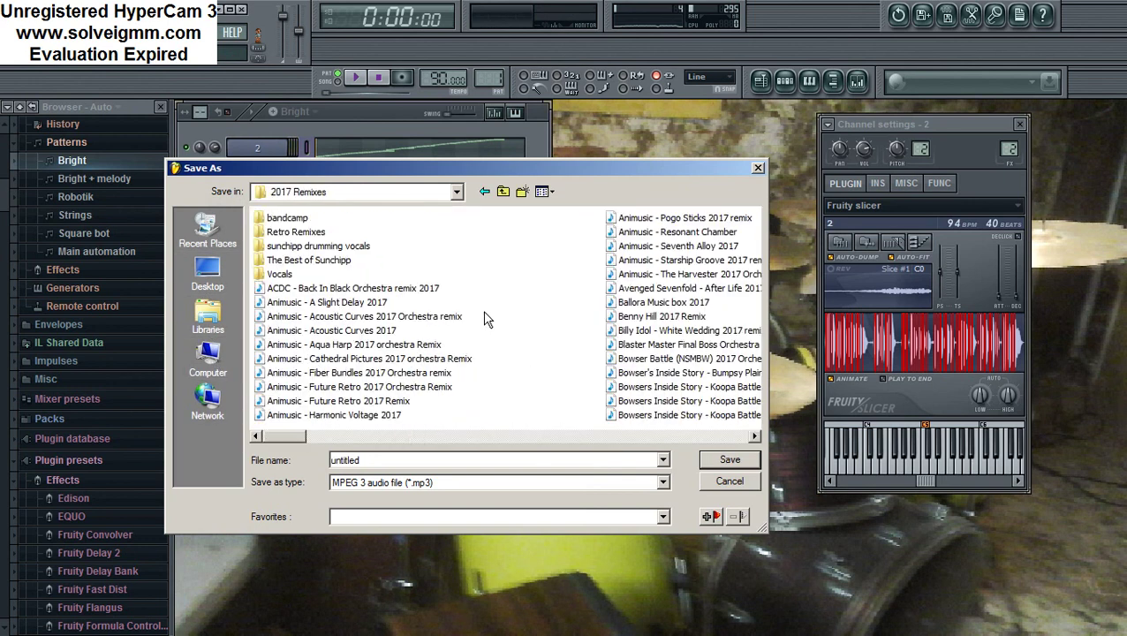
double_click(281, 276)
double_click(289, 242)
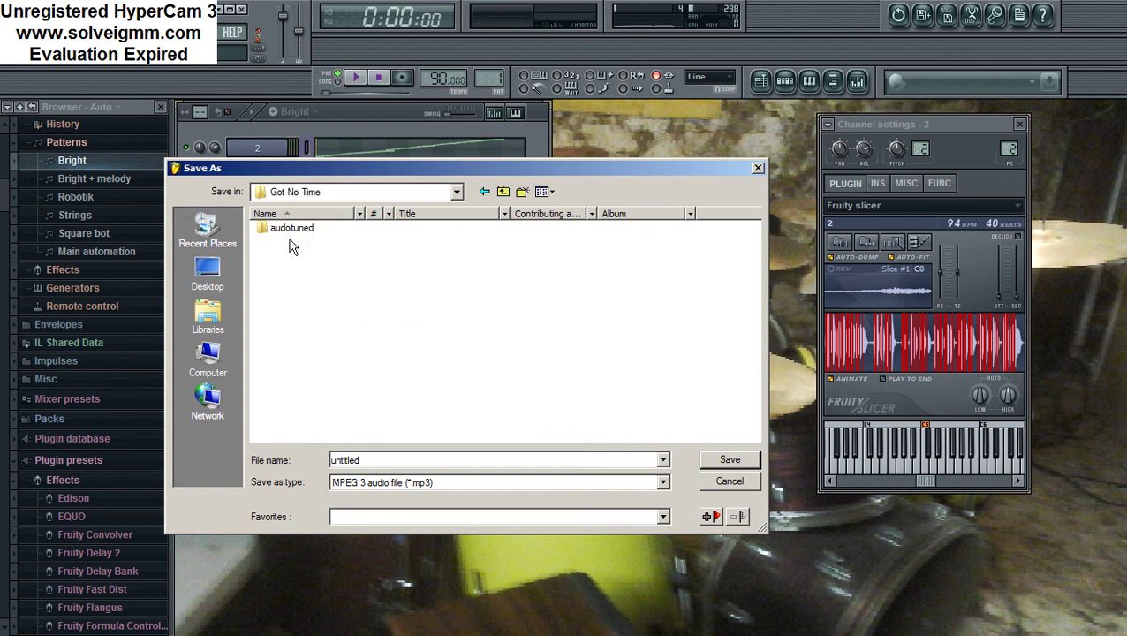
double_click(292, 231)
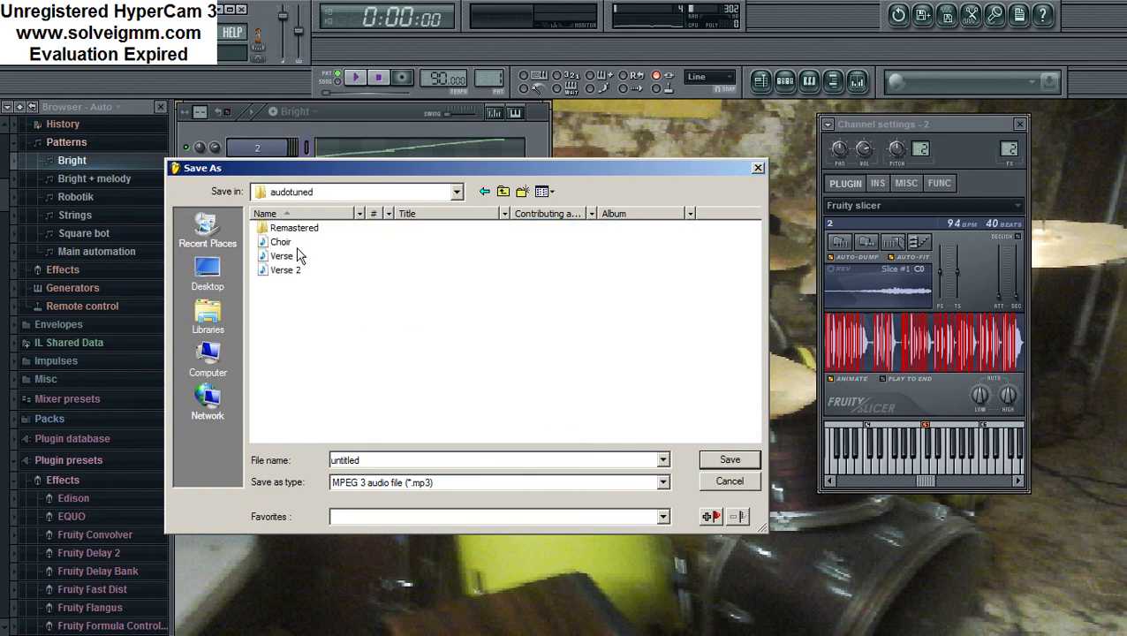
Save the export as Choir in the Remastered folder and render the pattern to MP3.
left_click(297, 241)
double_click(314, 228)
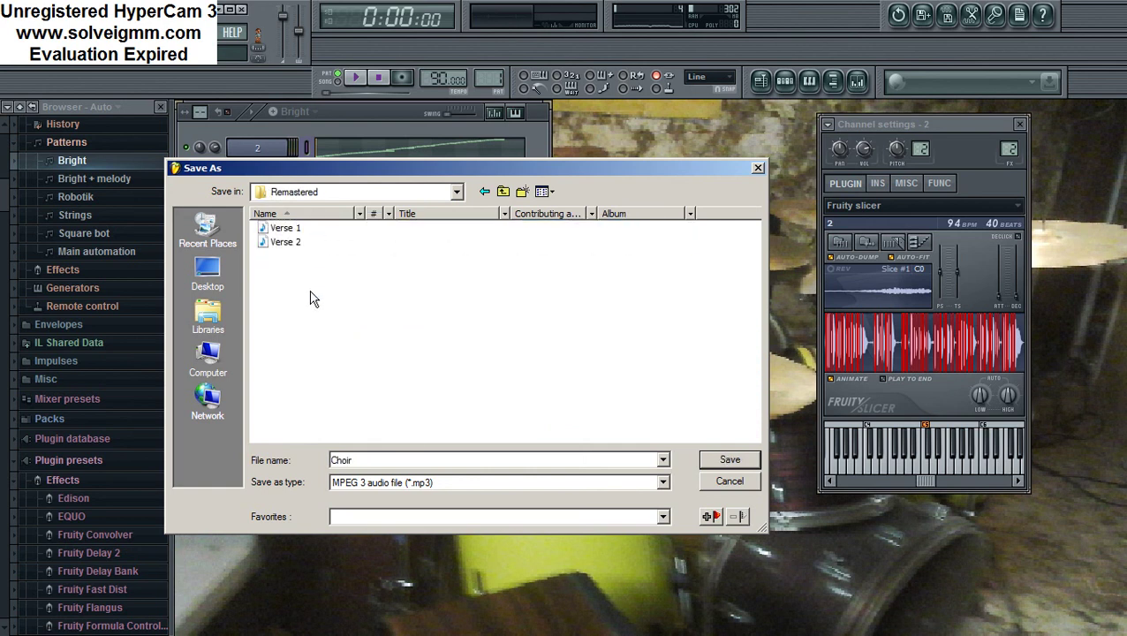
left_click(706, 460)
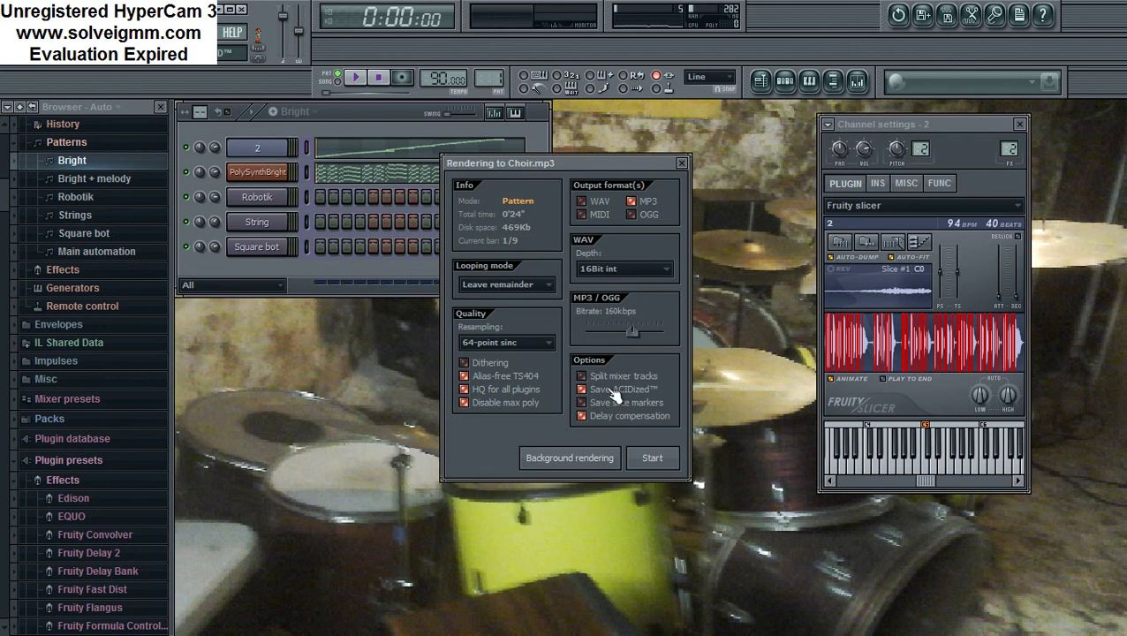
left_click(661, 468)
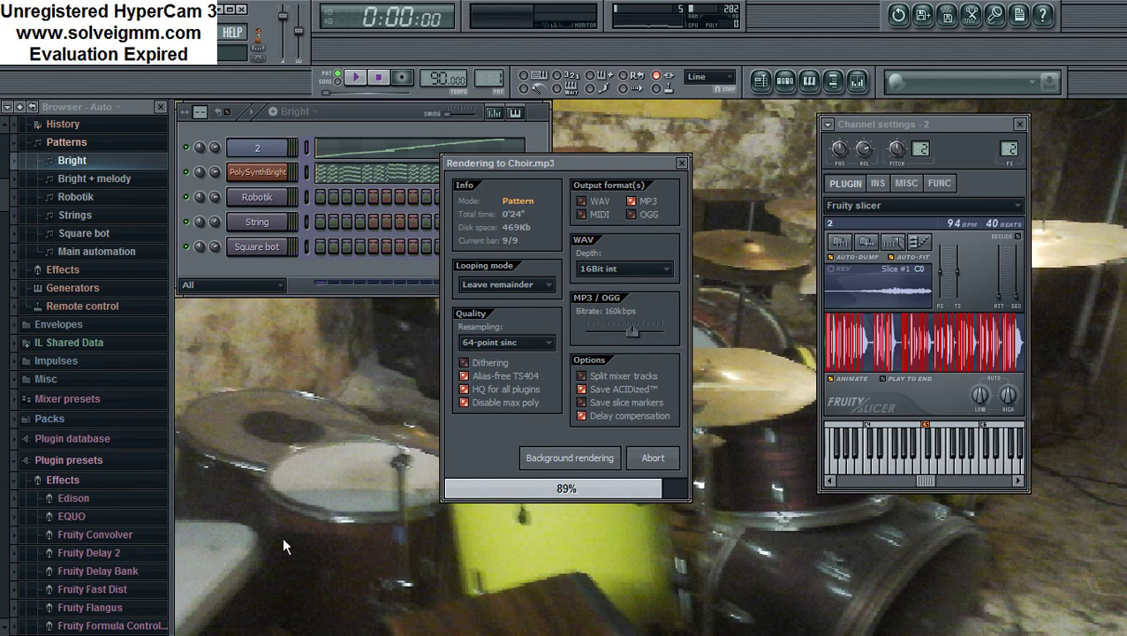
Switch to Windows Explorer, open the audotuned folder in Got No Time, and play Verse 2 with the player window clear of the file list.
left_click(34, 613)
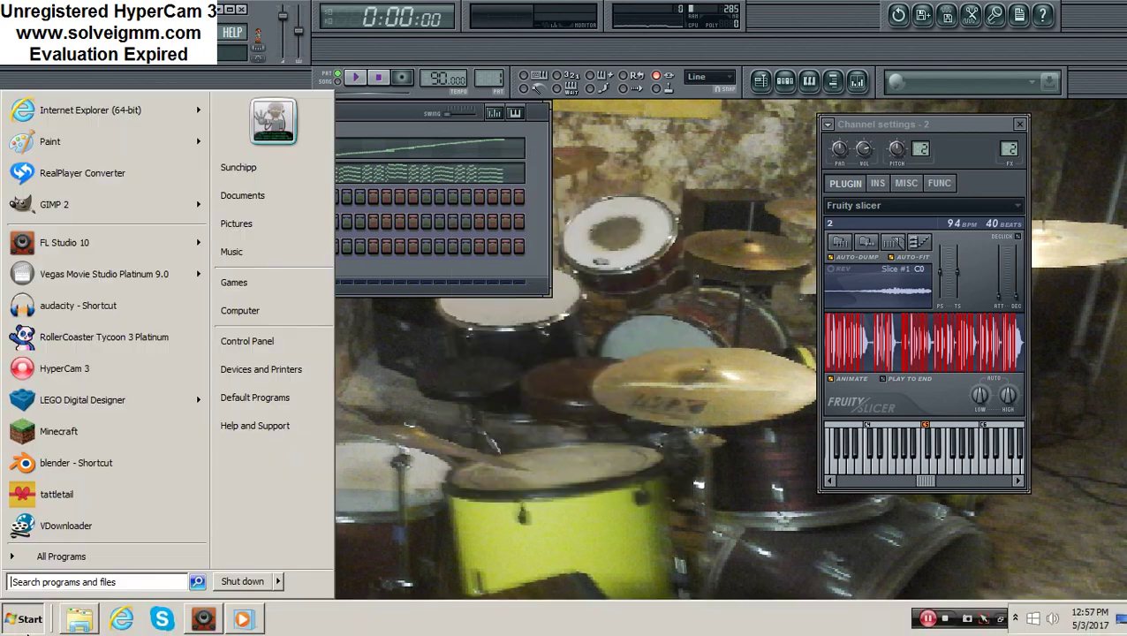
left_click(77, 618)
double_click(256, 103)
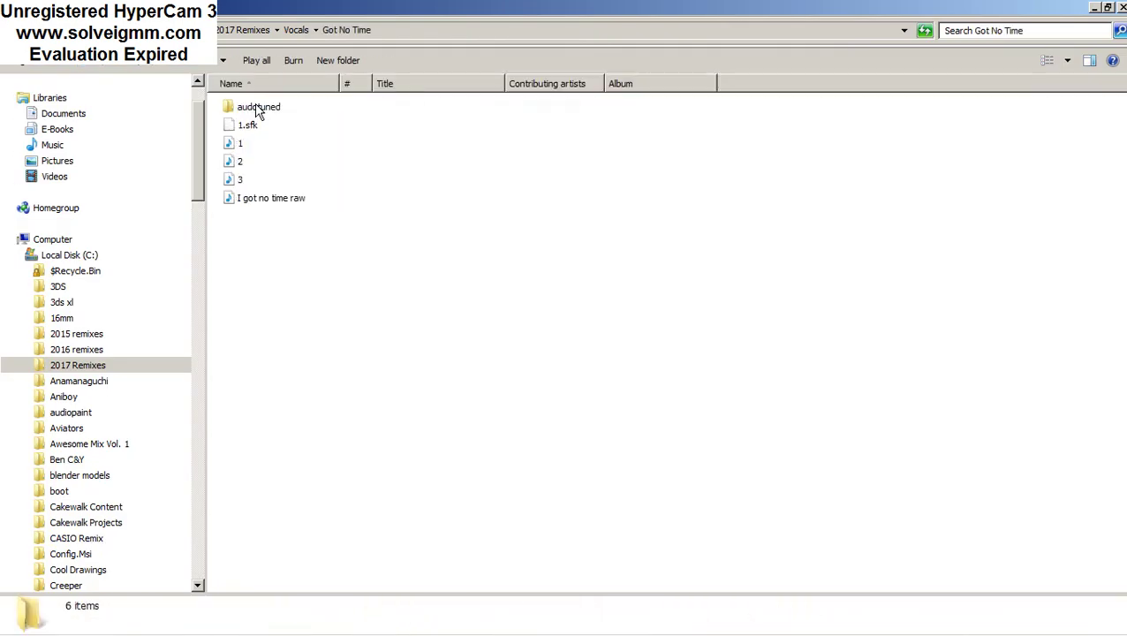
double_click(257, 107)
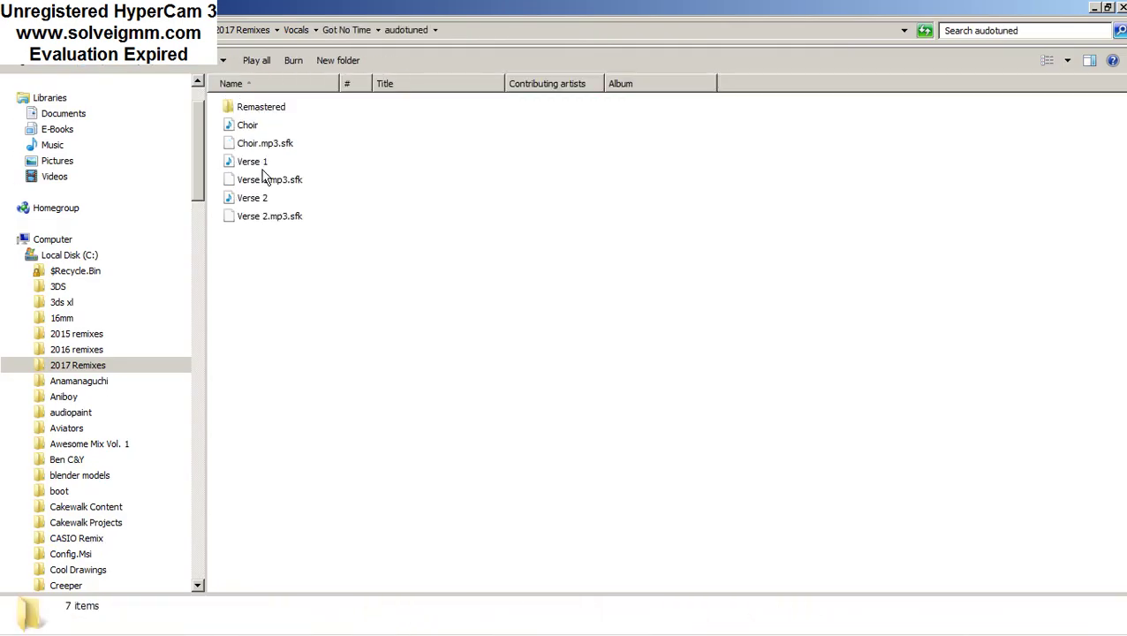
double_click(258, 198)
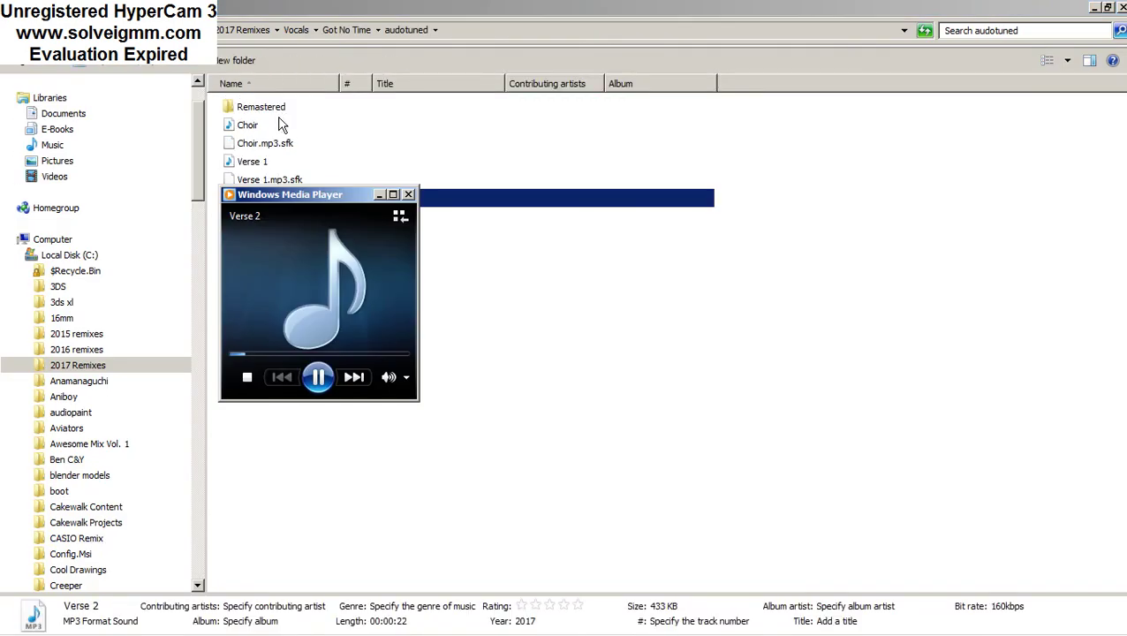
left_click_drag(342, 201, 883, 144)
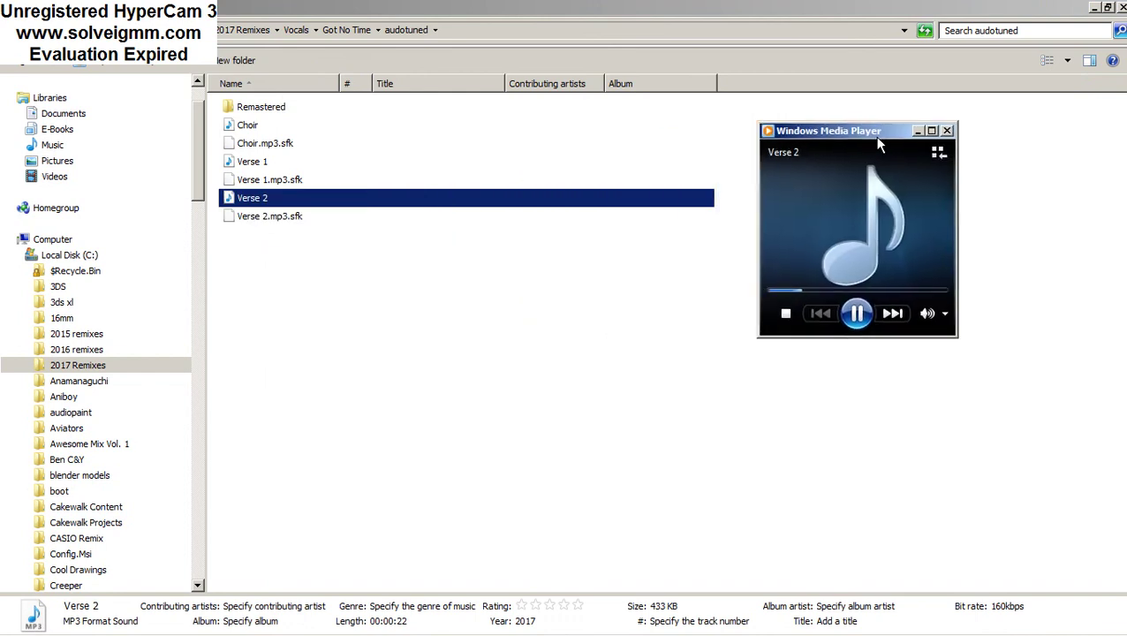
Open the Remastered folder, bring Windows Media Player back into view, and play the remastered Verse 2.
double_click(260, 107)
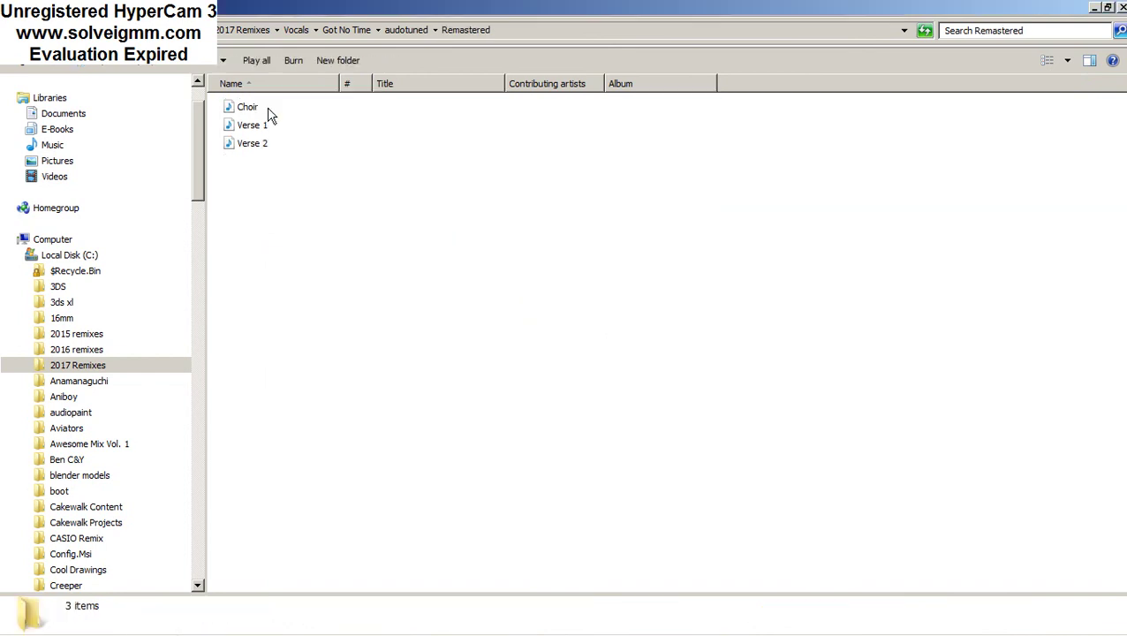
mouse_move(212, 624)
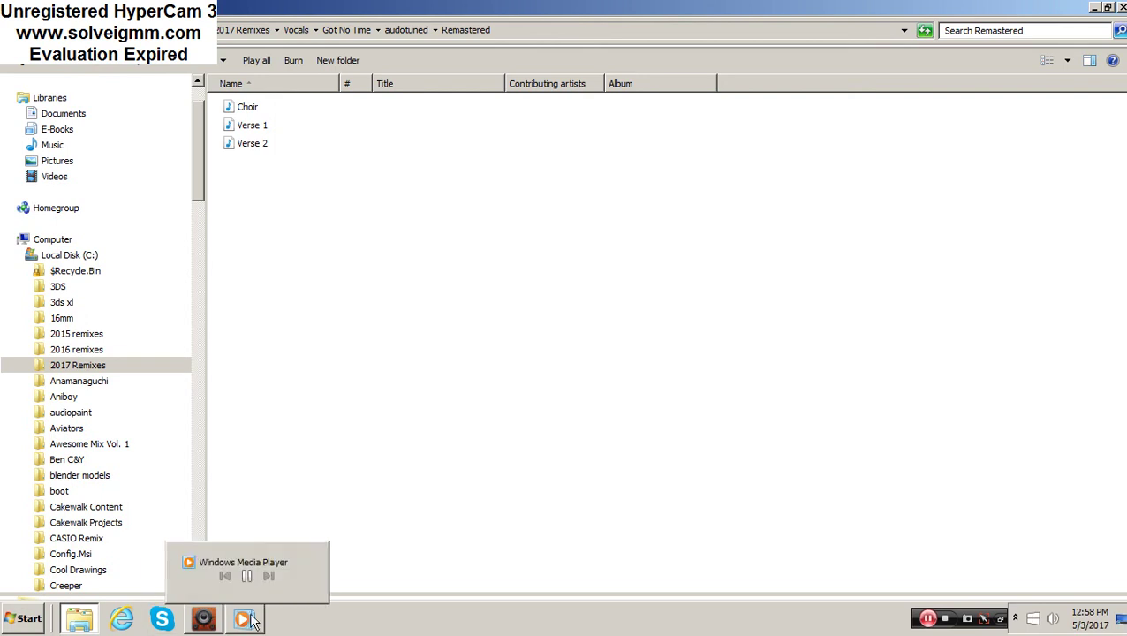
left_click(251, 620)
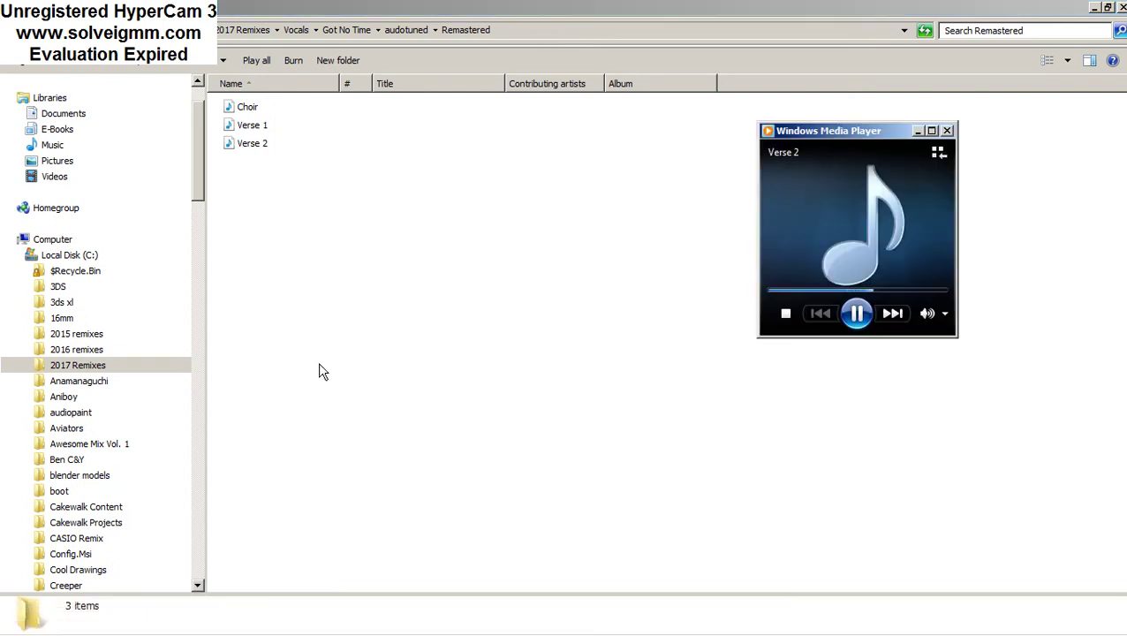
double_click(260, 149)
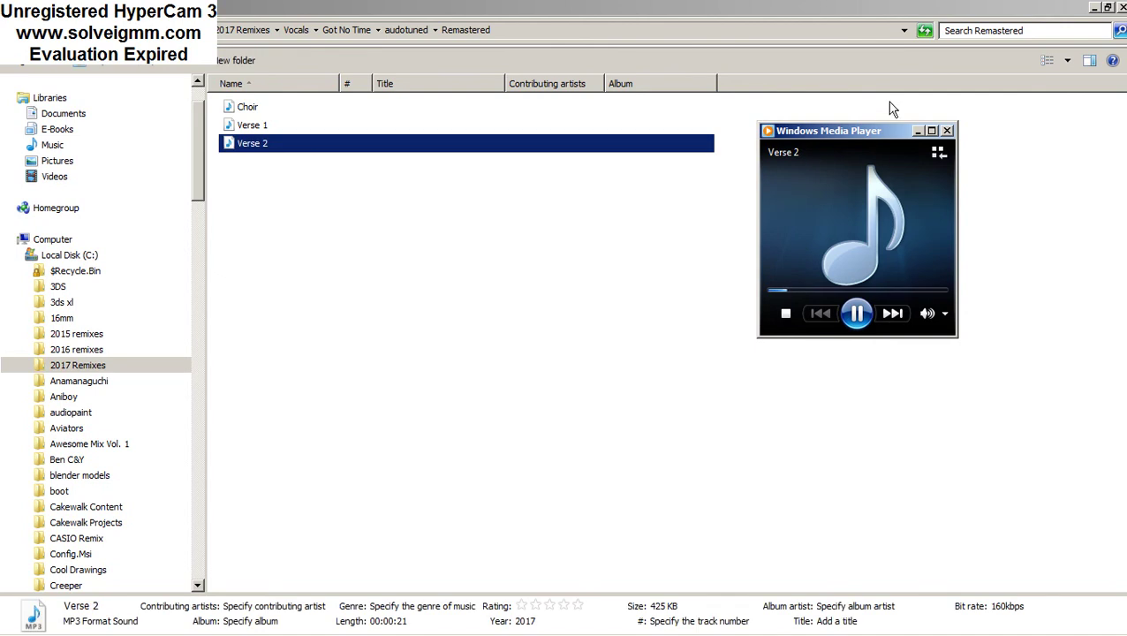